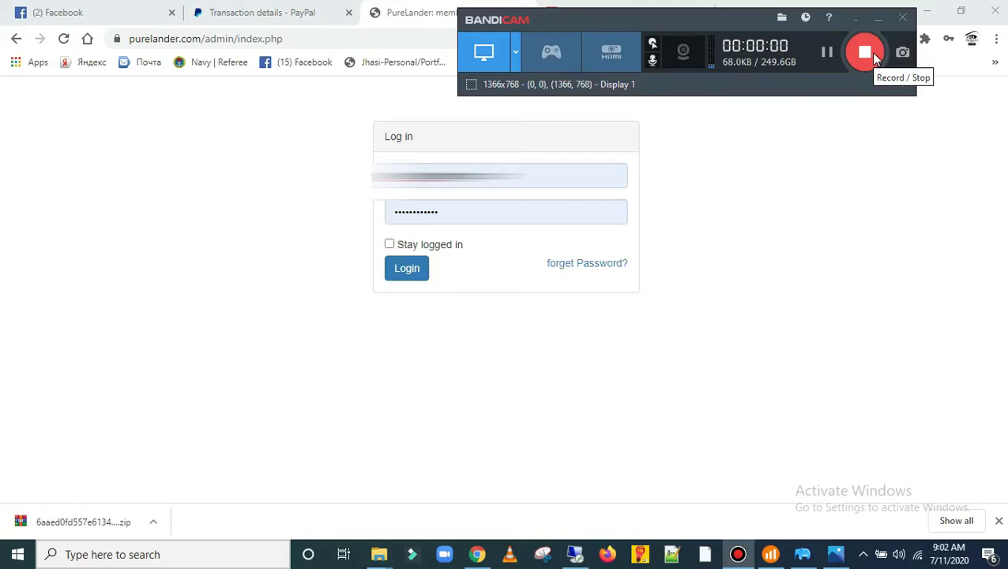
Step: Minimize the screen recorder window and log in to the PureLander members area with the prefilled credentials
{"action": "left_click", "coordinate": [877, 18]}
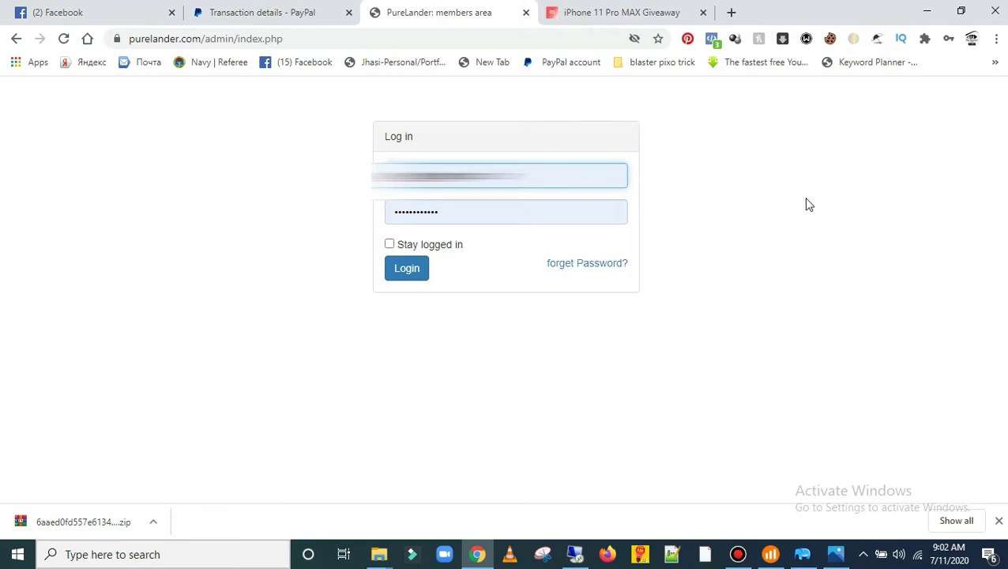
{"action": "left_click", "coordinate": [409, 270]}
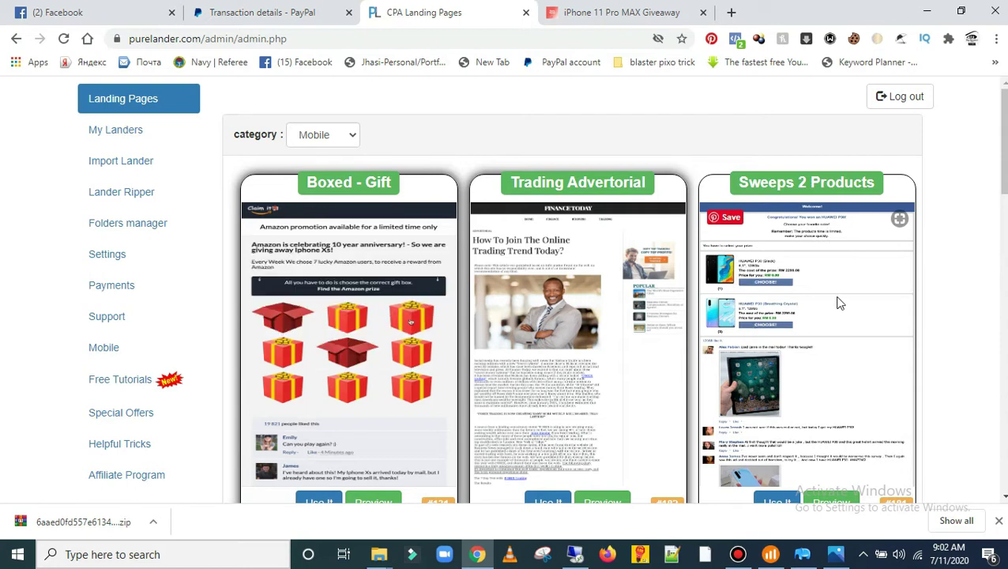
Step: Browse the Mobile landing page templates on the first and second pages of the gallery
{"action": "scroll", "coordinate": [815, 306], "scroll_direction": "down", "scroll_amount": 2}
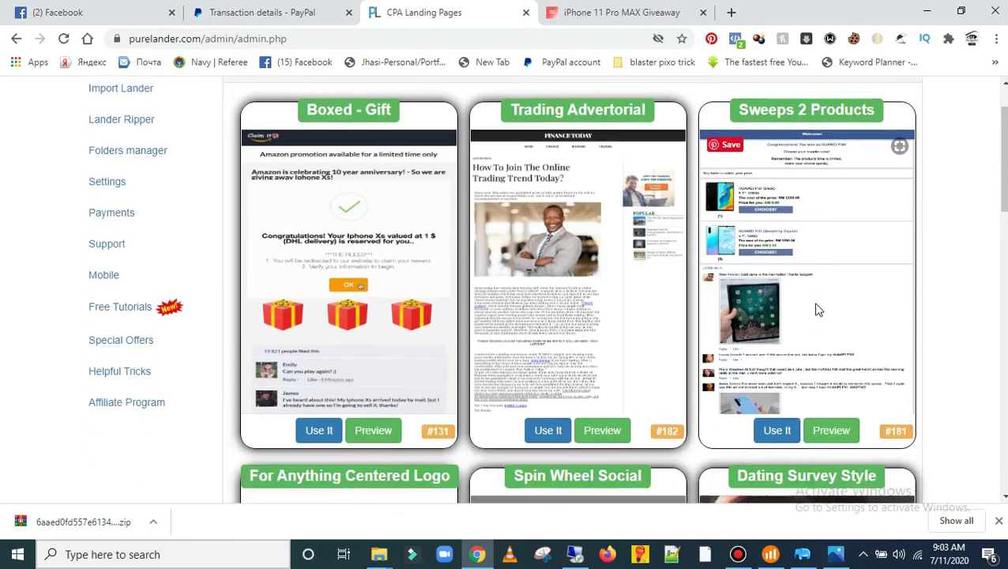
{"action": "scroll", "coordinate": [817, 308], "scroll_direction": "down", "scroll_amount": 5}
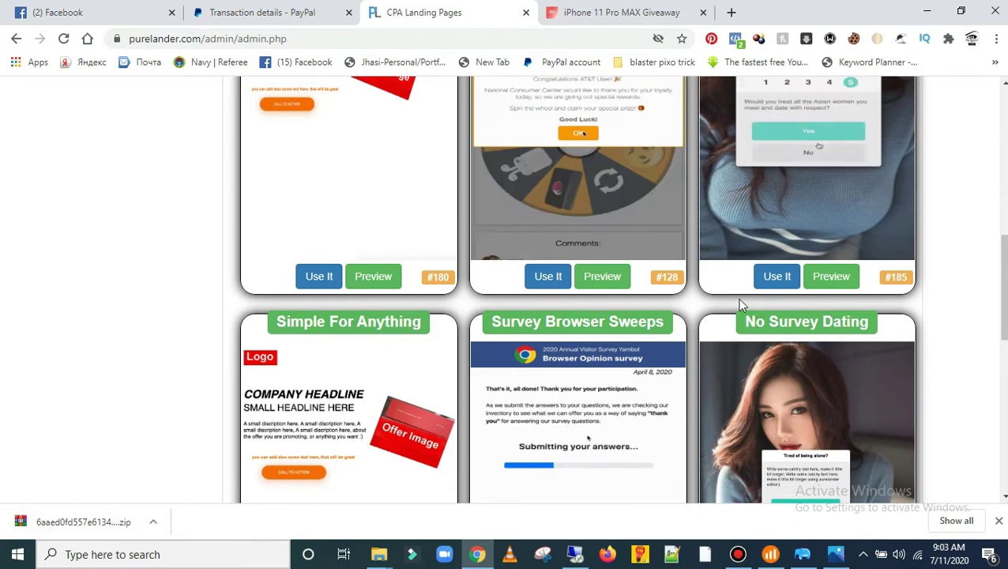
{"action": "scroll", "coordinate": [737, 297], "scroll_direction": "down", "scroll_amount": 3}
{"action": "scroll", "coordinate": [740, 304], "scroll_direction": "down", "scroll_amount": 5}
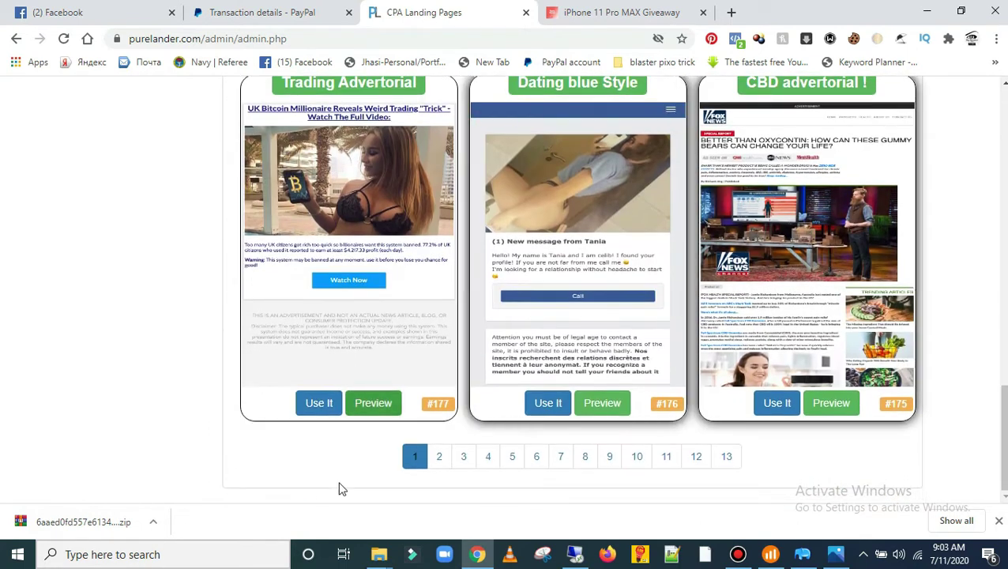
{"action": "left_click", "coordinate": [464, 466]}
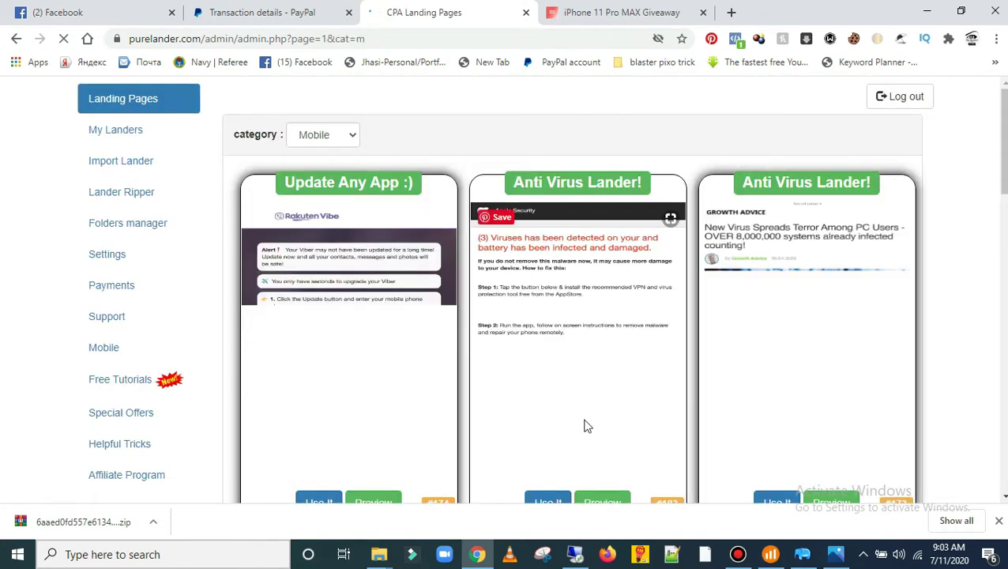
{"action": "scroll", "coordinate": [709, 338], "scroll_direction": "down", "scroll_amount": 2}
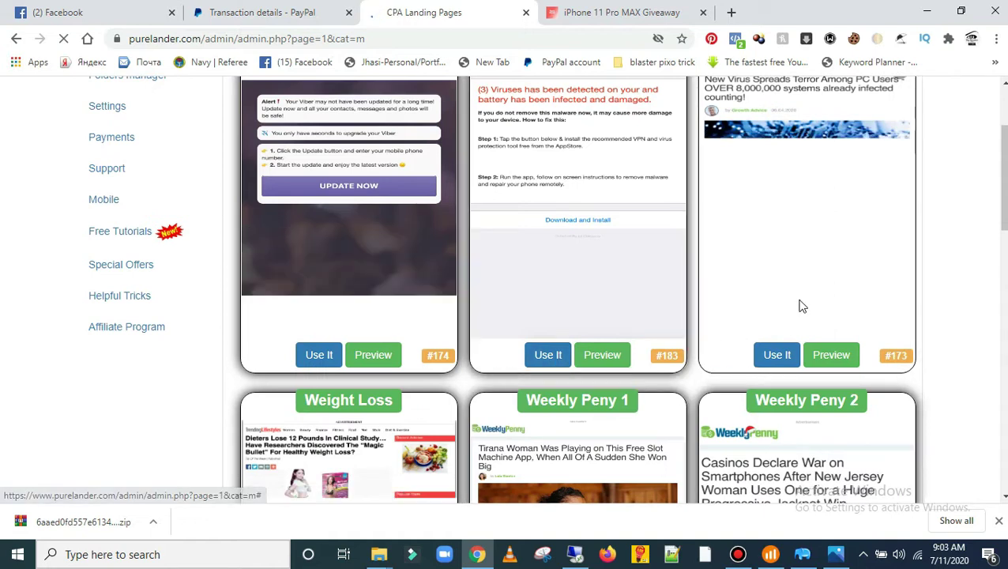
{"action": "scroll", "coordinate": [727, 342], "scroll_direction": "down", "scroll_amount": 6}
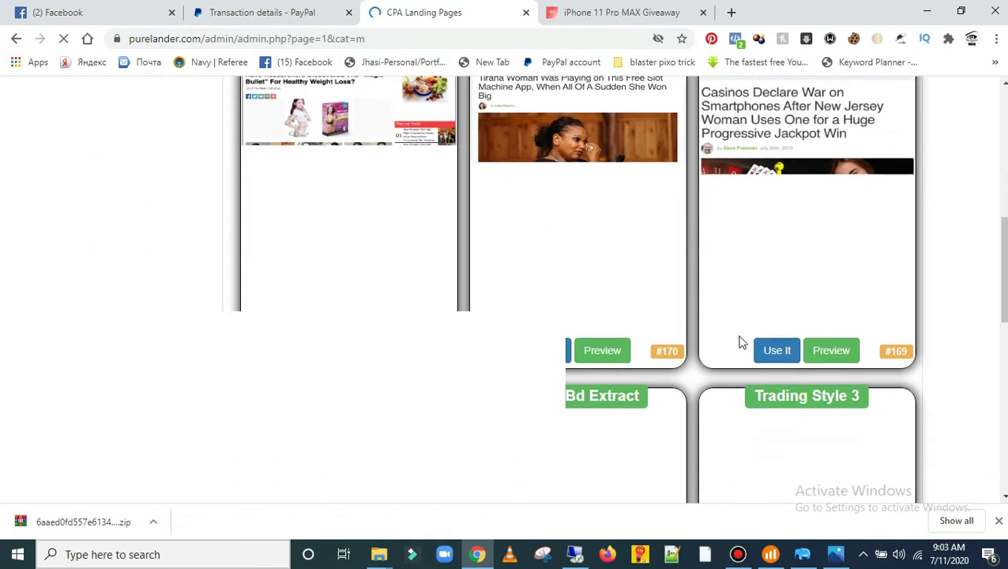
{"action": "scroll", "coordinate": [755, 341], "scroll_direction": "down", "scroll_amount": 7}
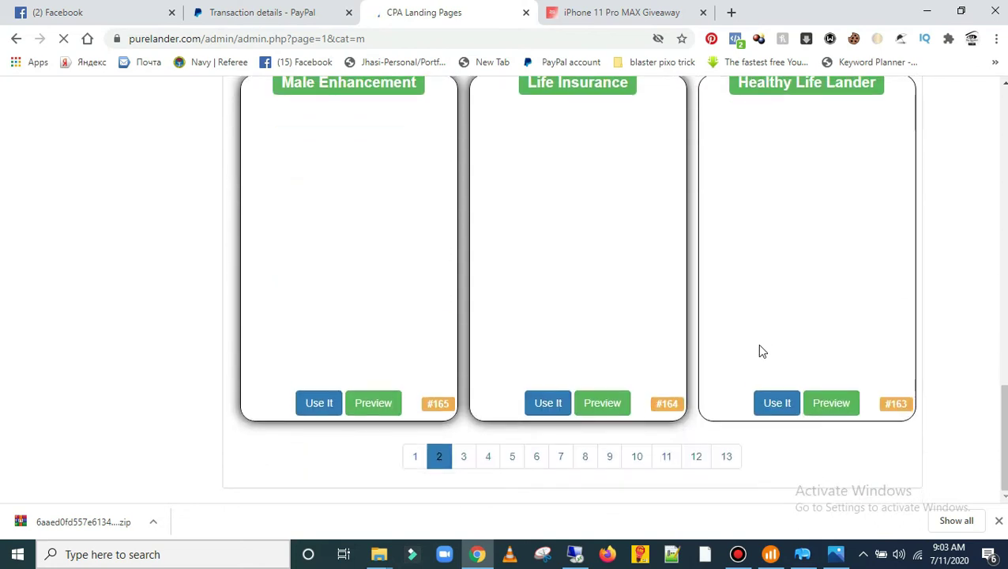
{"action": "scroll", "coordinate": [755, 351], "scroll_direction": "up", "scroll_amount": 15}
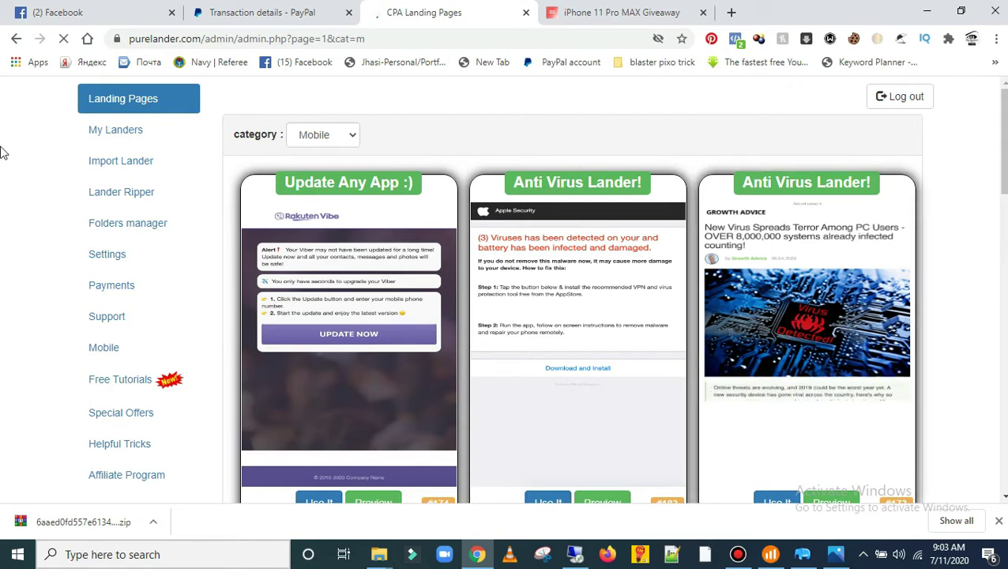
Step: In the Lander Ripper, name the new landing page "one page landing" and keep its folder as Undefined
{"action": "left_click", "coordinate": [115, 187]}
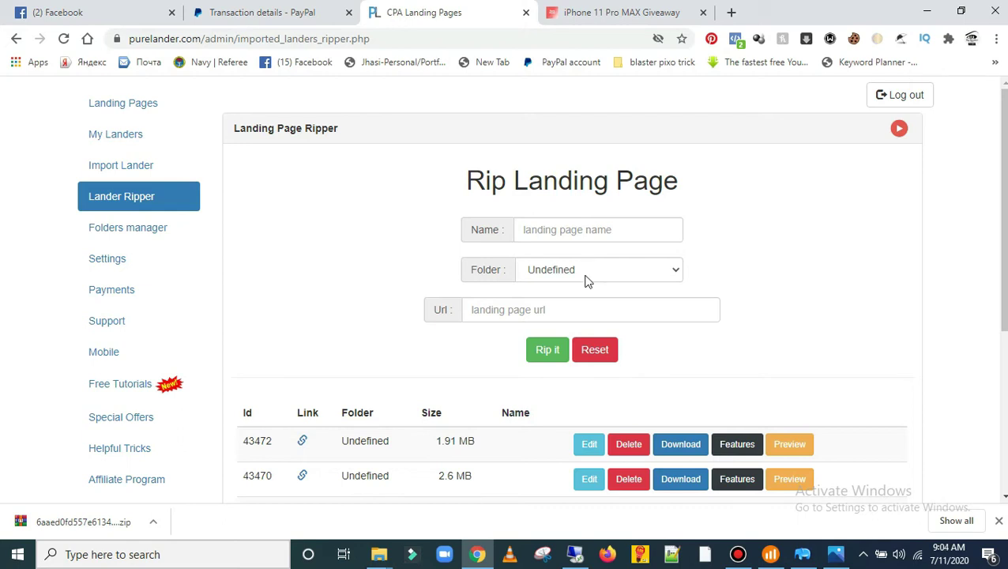
{"action": "left_click", "coordinate": [616, 230]}
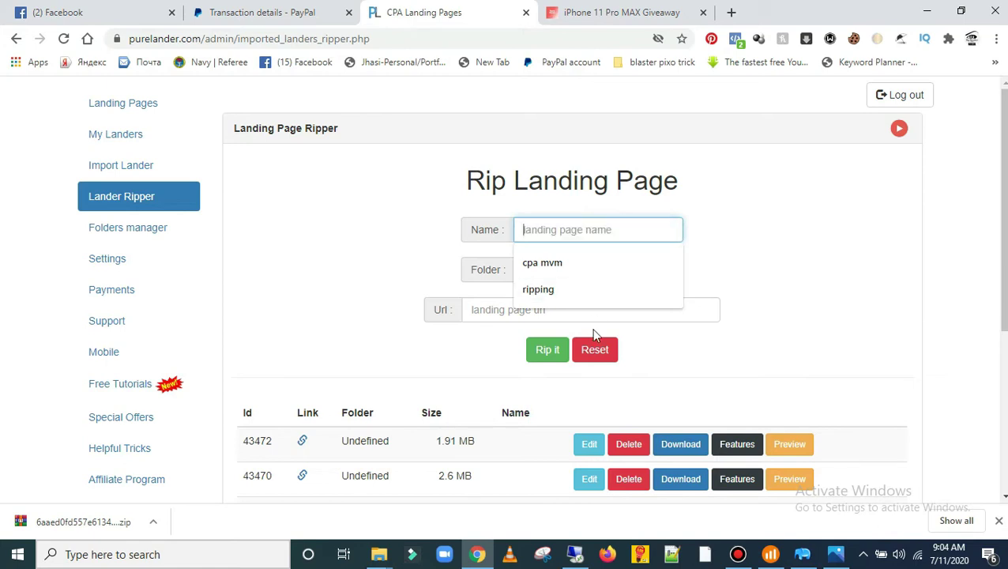
{"action": "type", "text": "one page "}
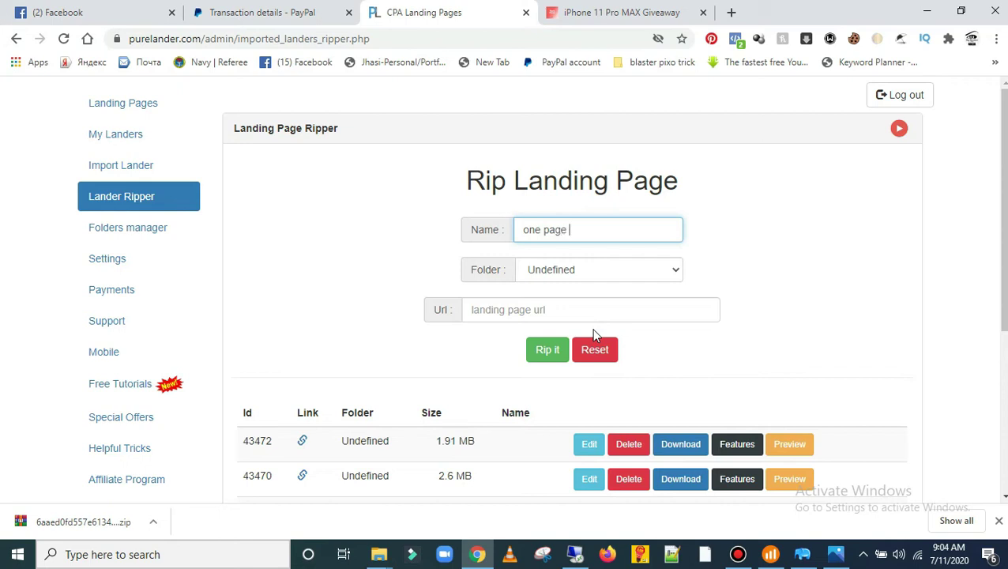
{"action": "type", "text": "landing"}
{"action": "left_click", "coordinate": [614, 276]}
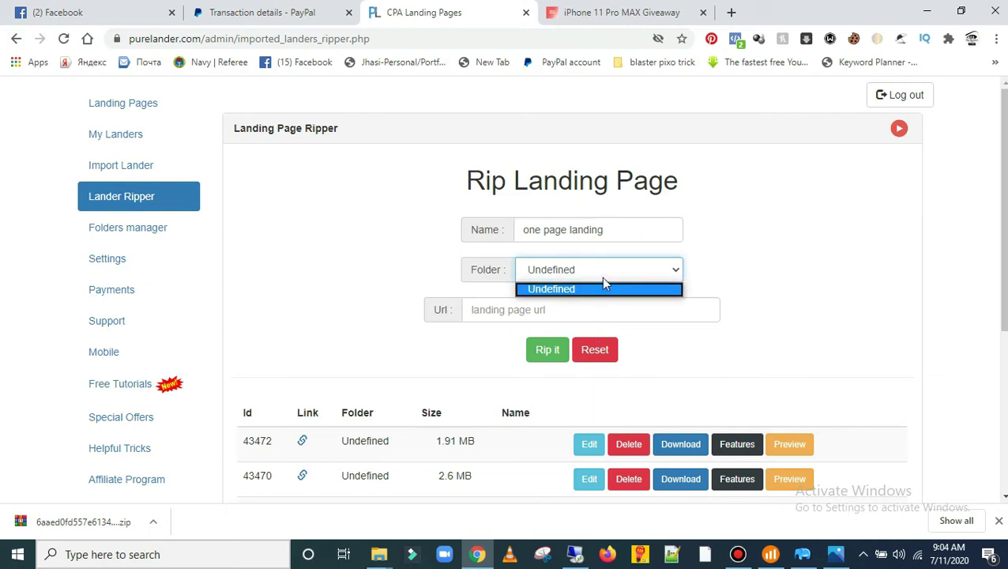
{"action": "left_click", "coordinate": [604, 286]}
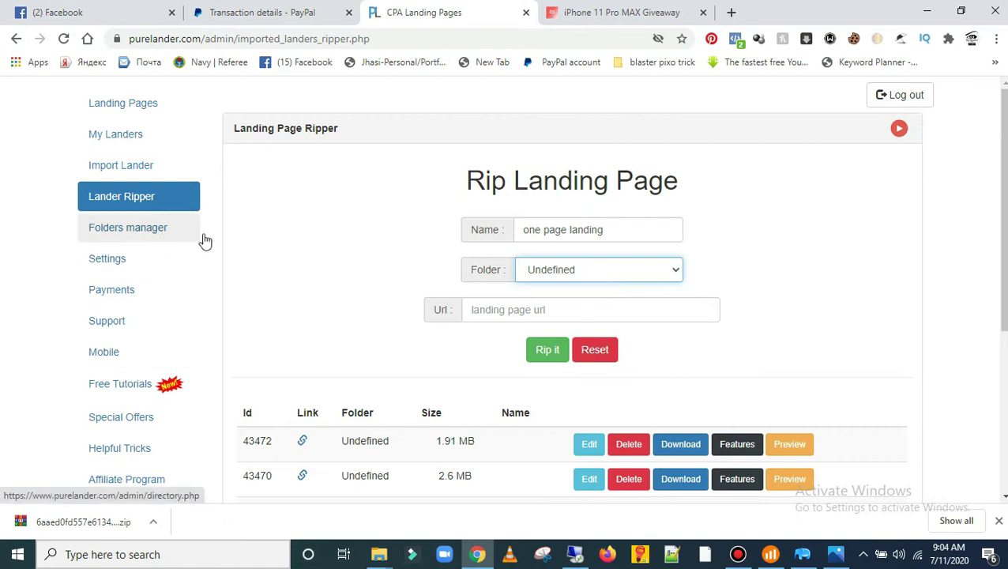
{"action": "left_click", "coordinate": [594, 274]}
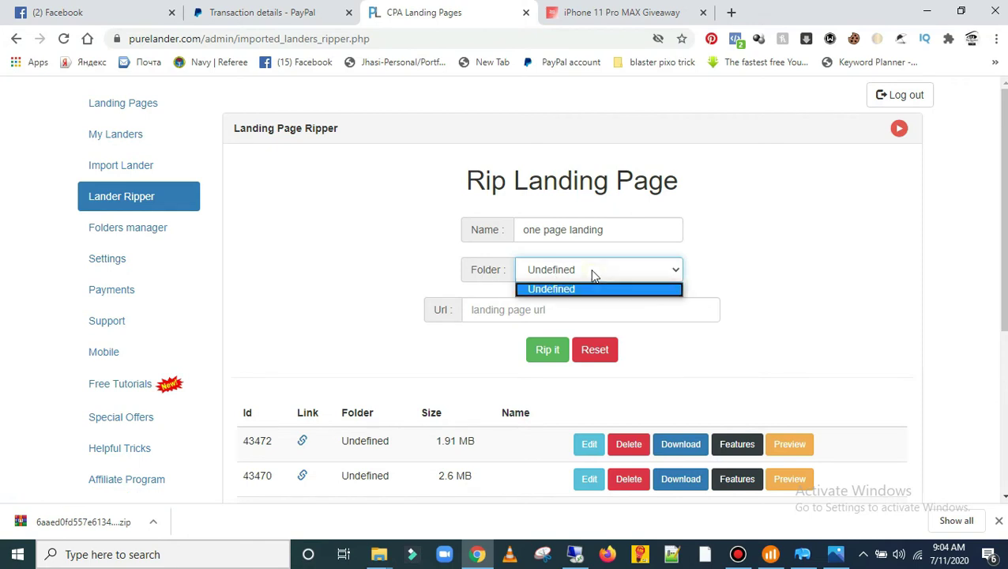
{"action": "left_click", "coordinate": [596, 273]}
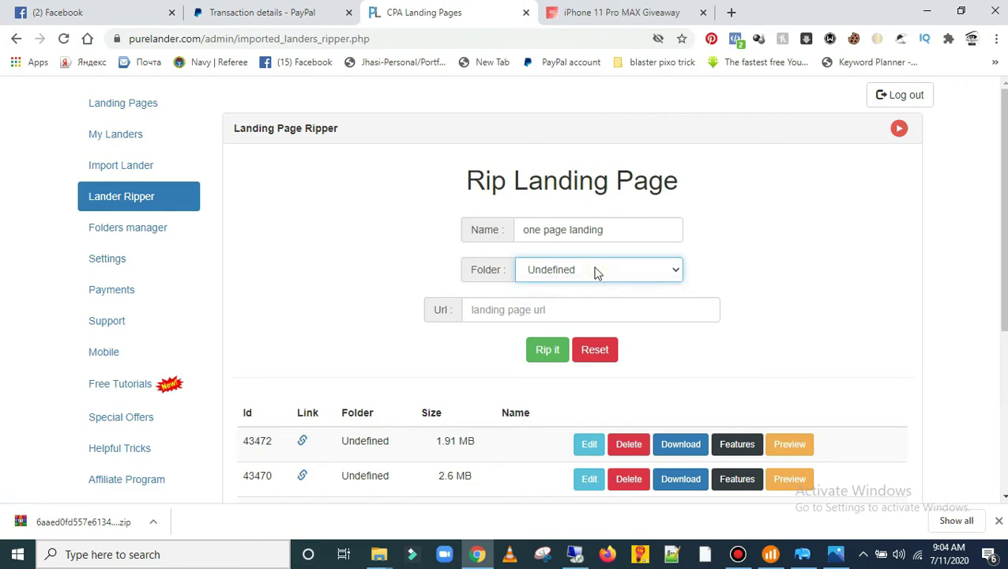
Step: Search Google for "iphone 11 pro max" in a new browser tab
{"action": "left_click", "coordinate": [555, 313]}
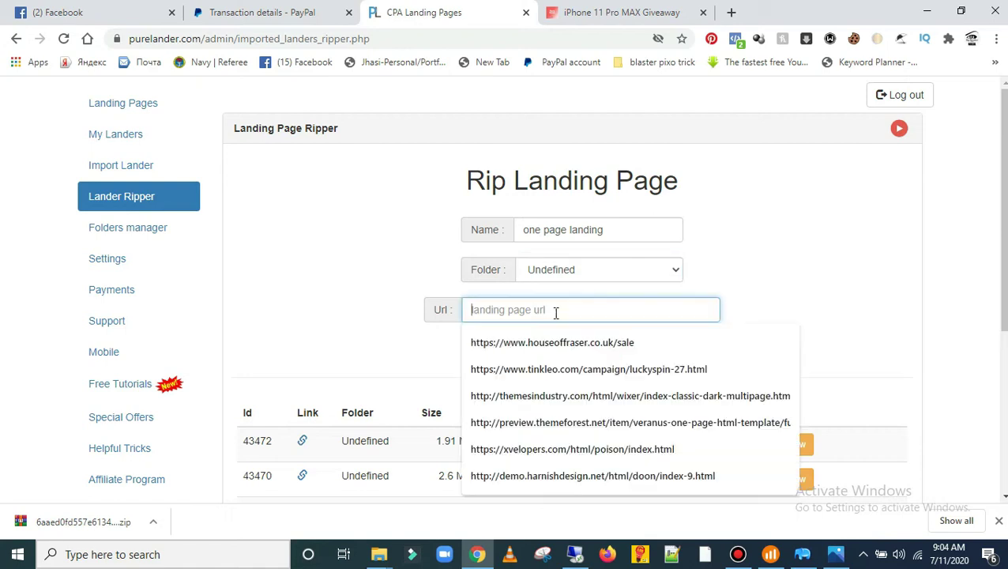
{"action": "left_click", "coordinate": [731, 12]}
{"action": "left_click", "coordinate": [531, 38]}
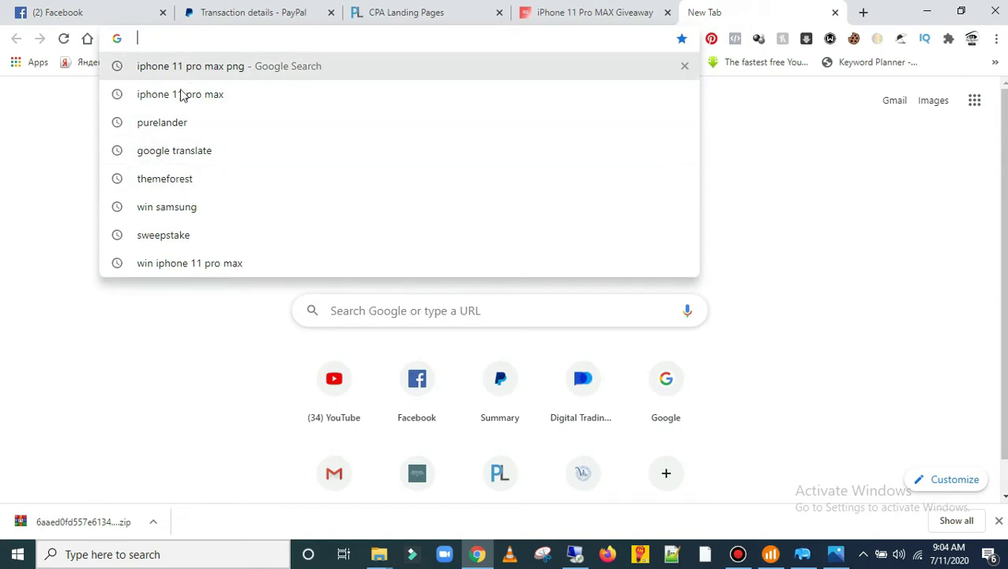
{"action": "left_click", "coordinate": [253, 97]}
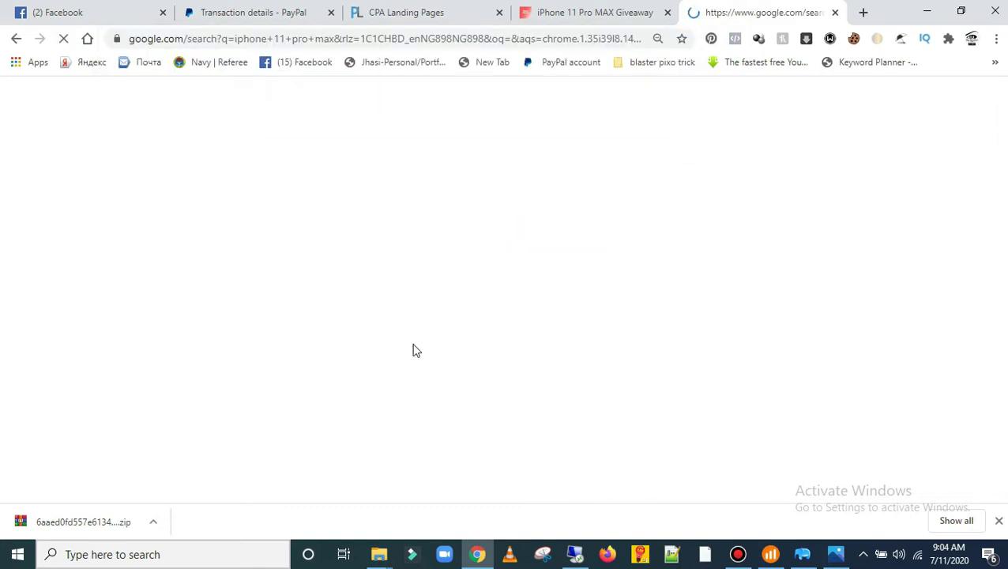
Step: Look over the already open iPhone 11 Pro MAX Giveaway page on rarenorm.com
{"action": "left_click", "coordinate": [600, 12]}
{"action": "scroll", "coordinate": [698, 277], "scroll_direction": "down", "scroll_amount": 1}
{"action": "scroll", "coordinate": [699, 277], "scroll_direction": "up", "scroll_amount": 1}
{"action": "scroll", "coordinate": [694, 275], "scroll_direction": "down", "scroll_amount": 1}
{"action": "scroll", "coordinate": [748, 281], "scroll_direction": "up", "scroll_amount": 1}
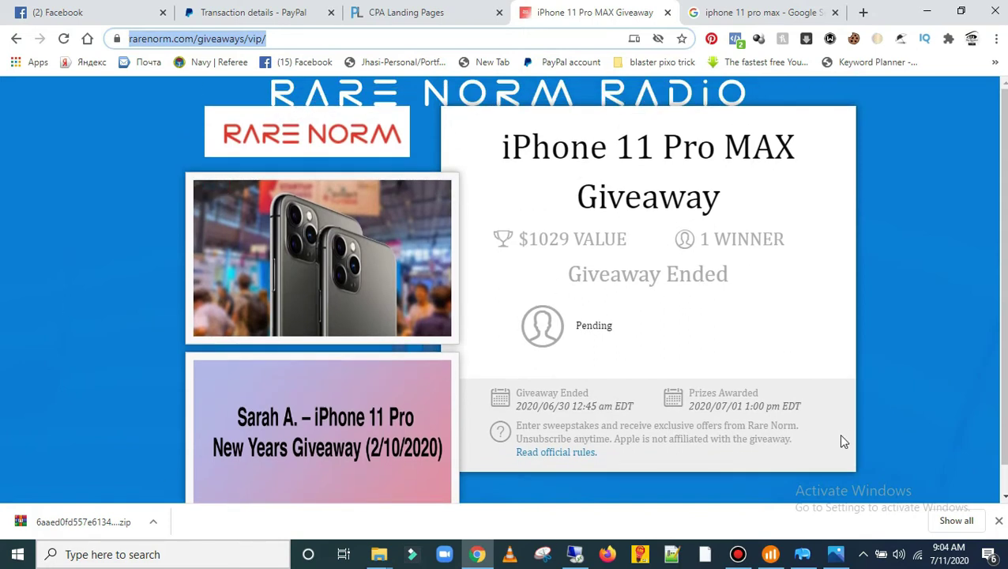
{"action": "scroll", "coordinate": [905, 339], "scroll_direction": "down", "scroll_amount": 1}
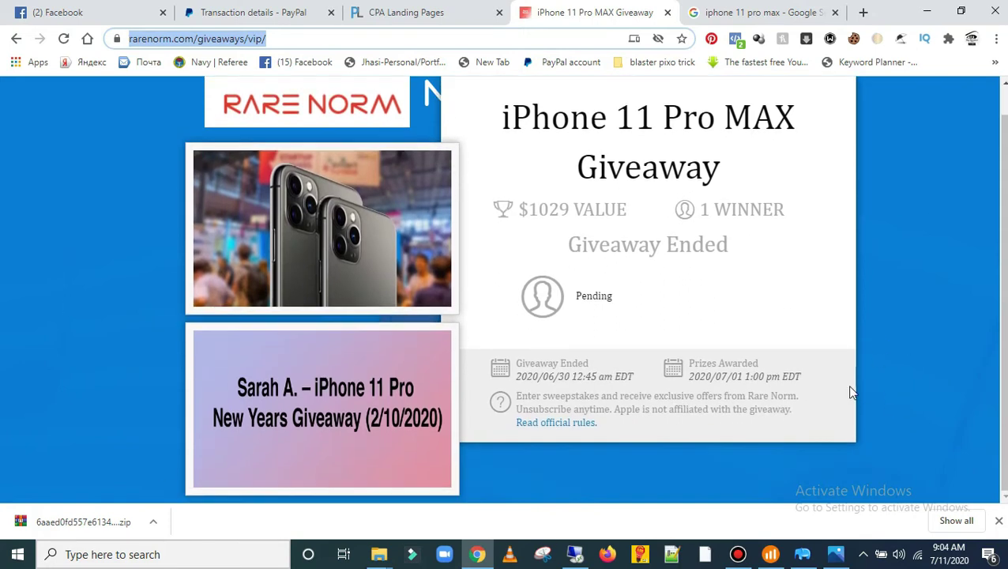
{"action": "scroll", "coordinate": [856, 384], "scroll_direction": "up", "scroll_amount": 1}
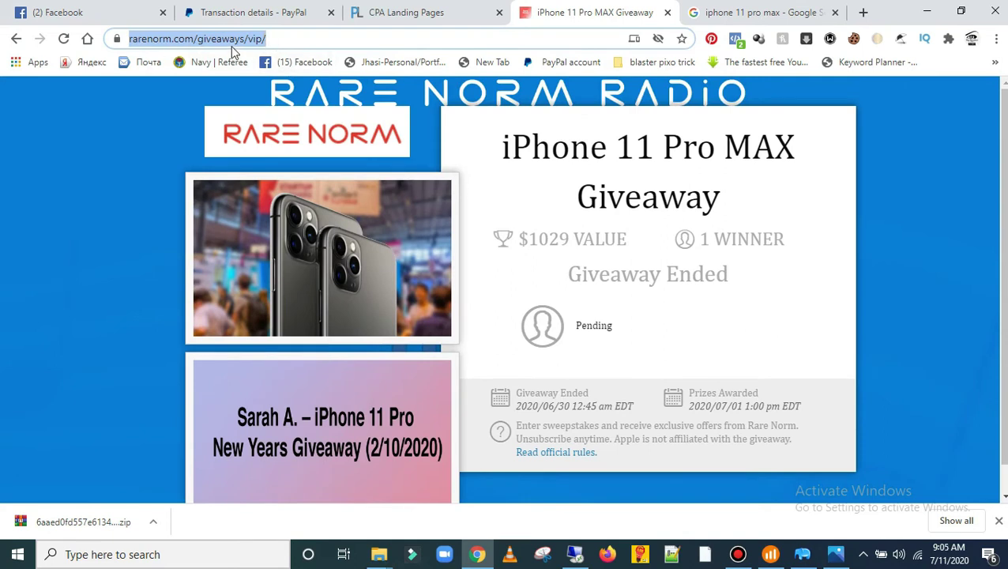
{"action": "left_click", "coordinate": [273, 41]}
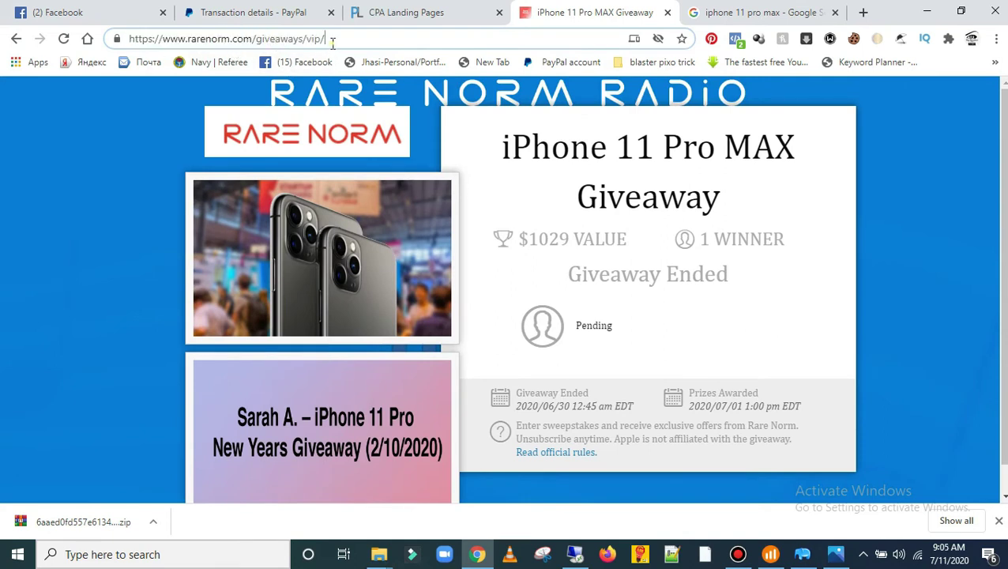
{"action": "key", "text": "ctrl+a"}
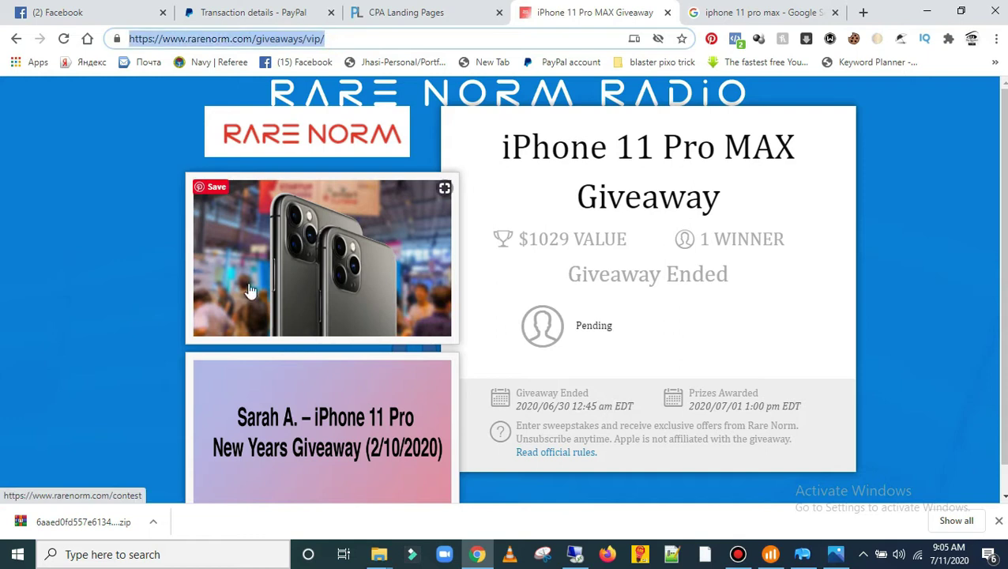
{"action": "left_click", "coordinate": [448, 9]}
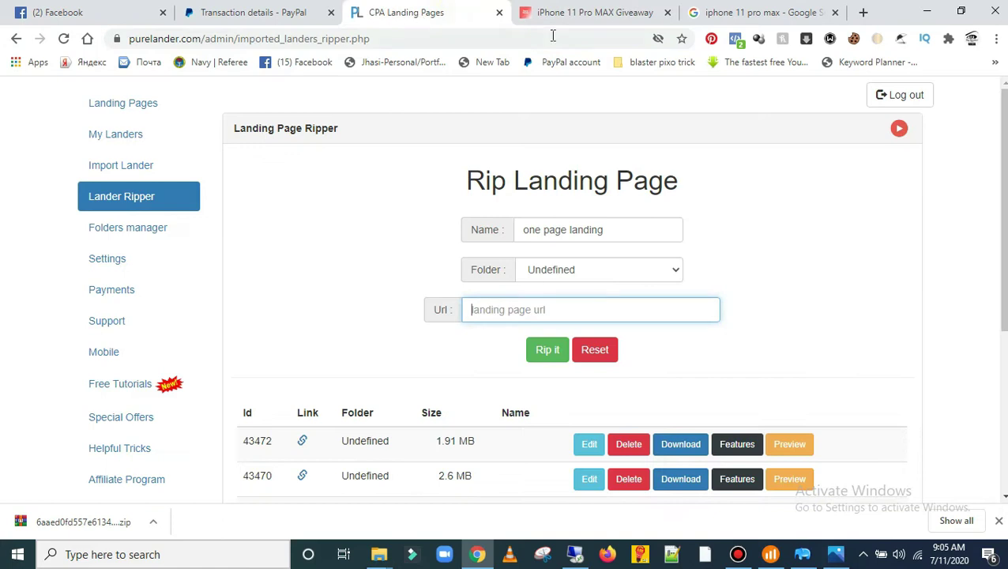
{"action": "left_click", "coordinate": [594, 13]}
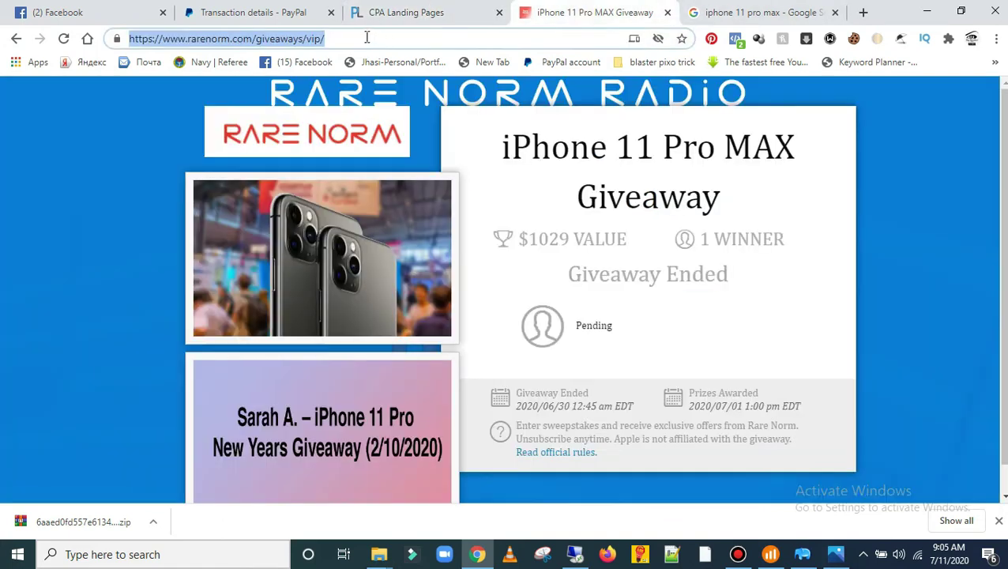
{"action": "right_click", "coordinate": [306, 38]}
{"action": "left_click", "coordinate": [338, 145]}
{"action": "left_click", "coordinate": [406, 13]}
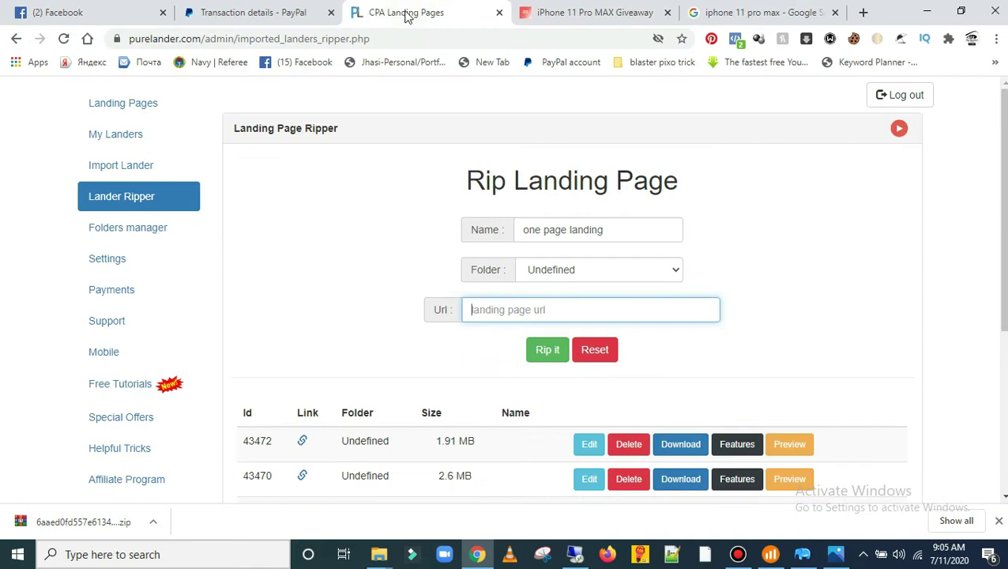
{"action": "left_click", "coordinate": [564, 309]}
{"action": "right_click", "coordinate": [564, 308]}
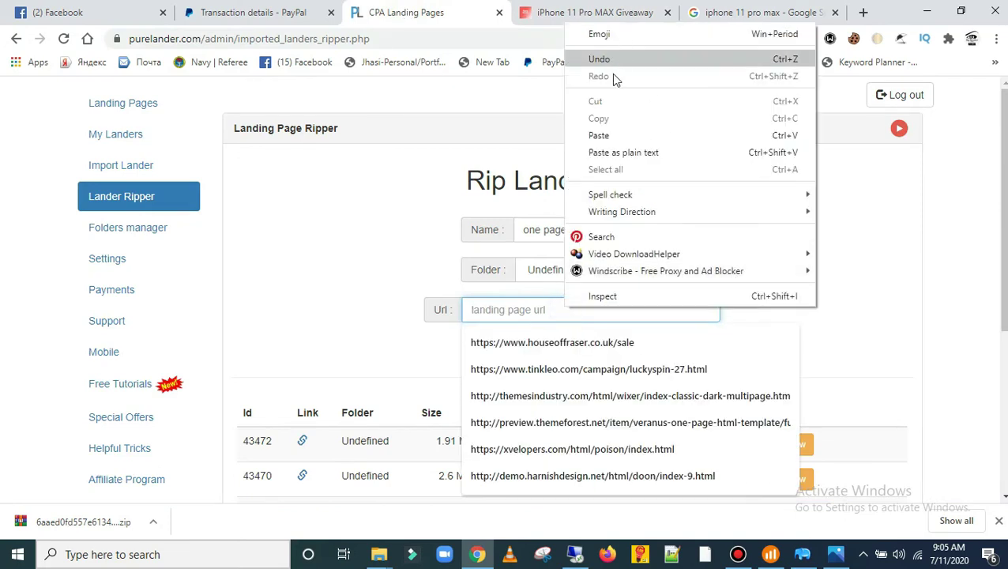
{"action": "left_click", "coordinate": [598, 135]}
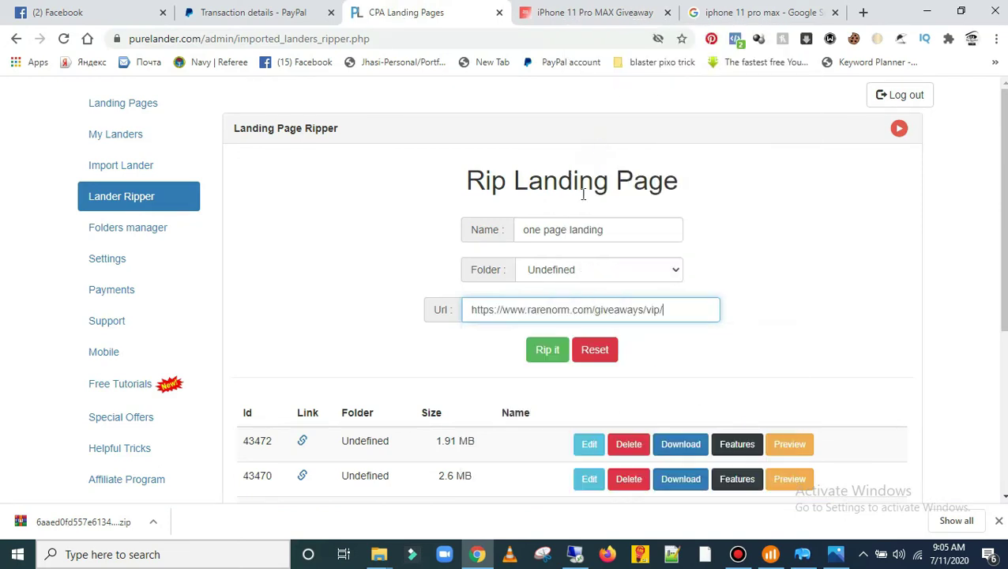
Step: Start ripping the landing page and check its entry in the list of ripped pages
{"action": "left_click", "coordinate": [547, 355]}
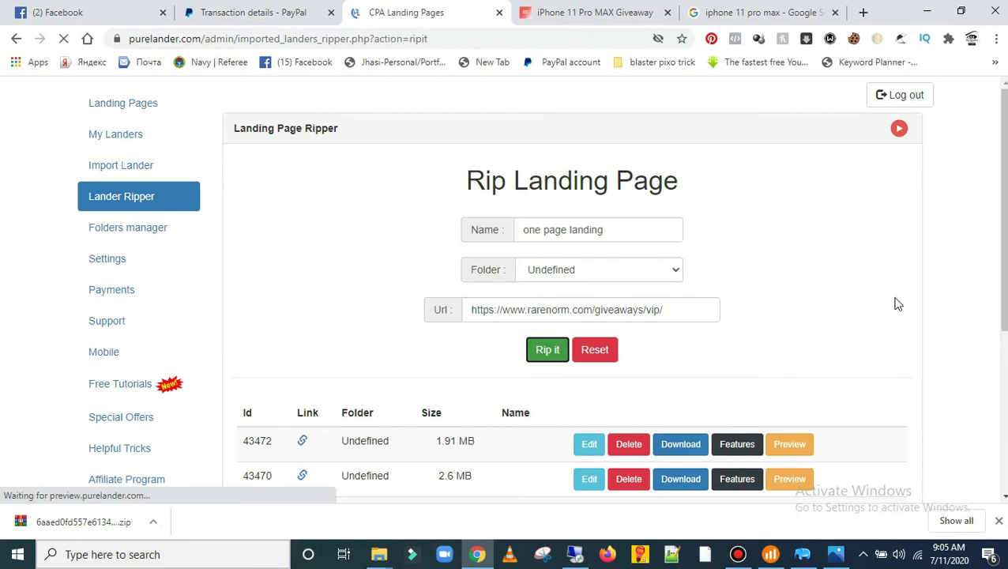
{"action": "scroll", "coordinate": [899, 300], "scroll_direction": "down", "scroll_amount": 2}
{"action": "scroll", "coordinate": [905, 306], "scroll_direction": "down", "scroll_amount": 1}
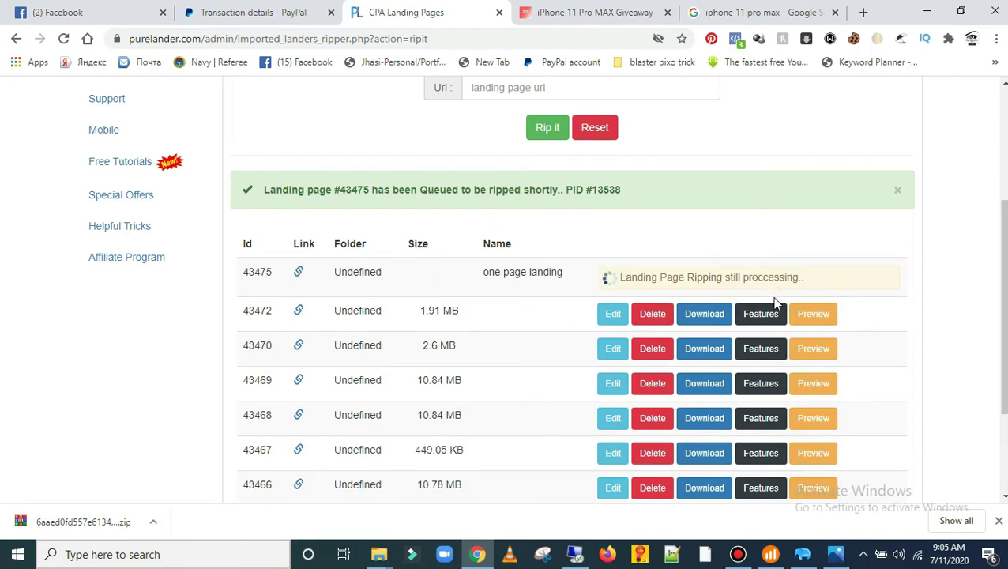
{"action": "left_click", "coordinate": [738, 555]}
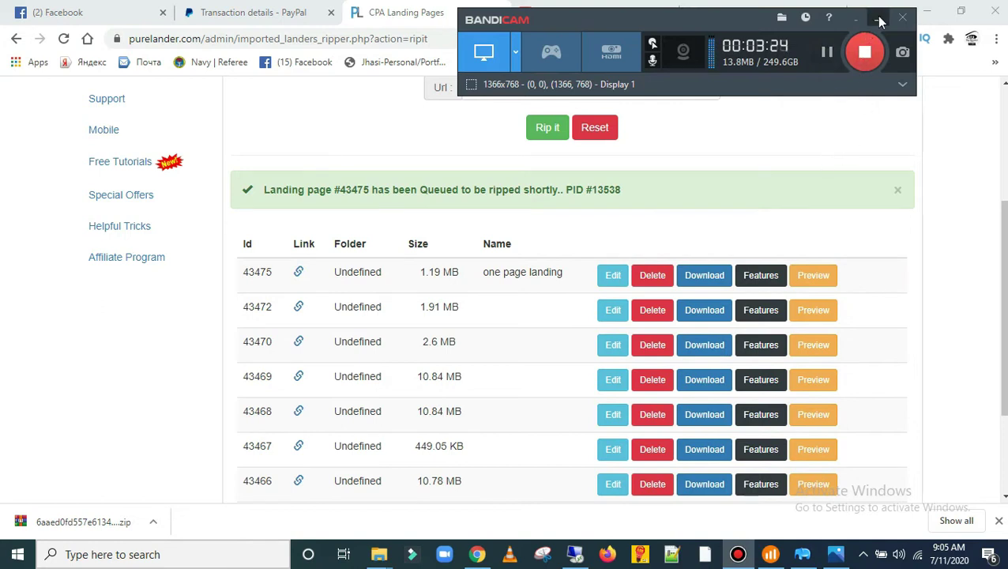
{"action": "left_click", "coordinate": [847, 121]}
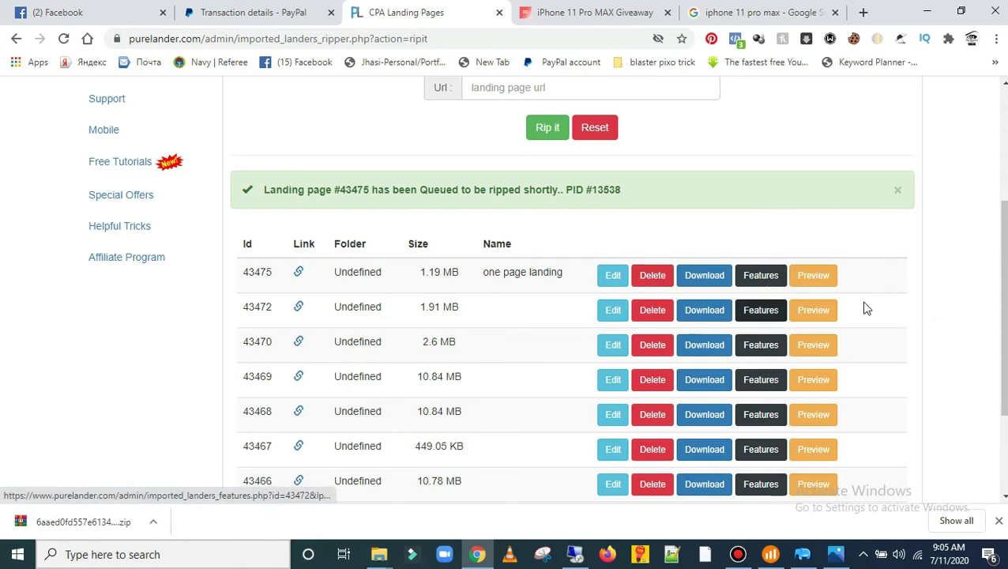
Step: Preview the ripped "one page landing" page
{"action": "left_click", "coordinate": [823, 278]}
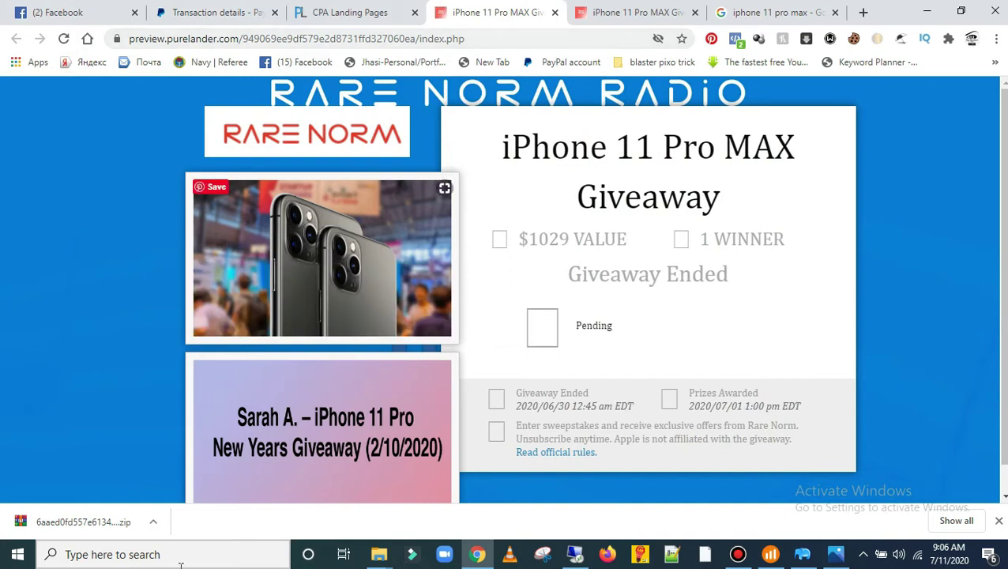
Step: Open the ripped "one page landing" entry in the landing page editor and look over the copied page
{"action": "scroll", "coordinate": [661, 345], "scroll_direction": "down", "scroll_amount": 1}
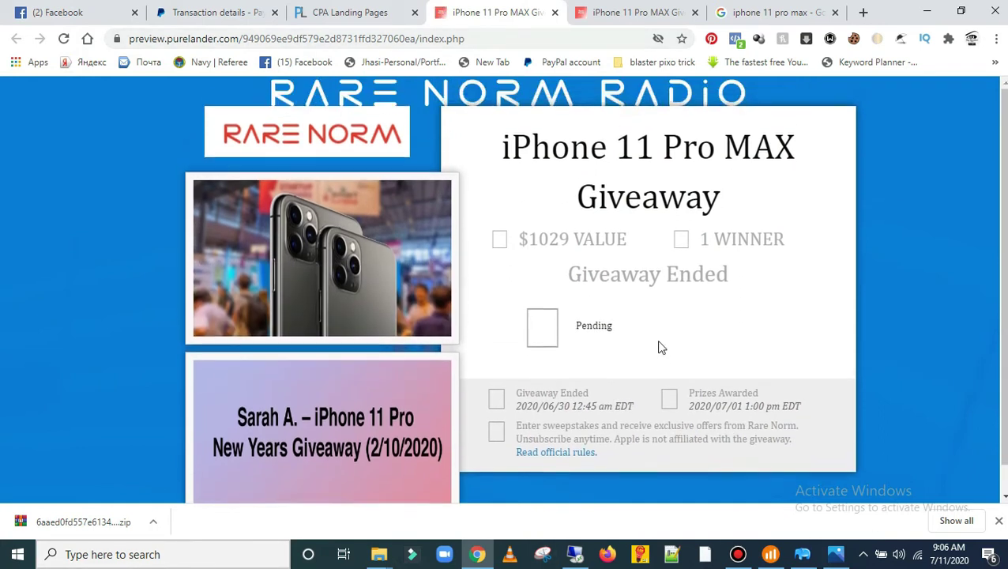
{"action": "left_click", "coordinate": [399, 11]}
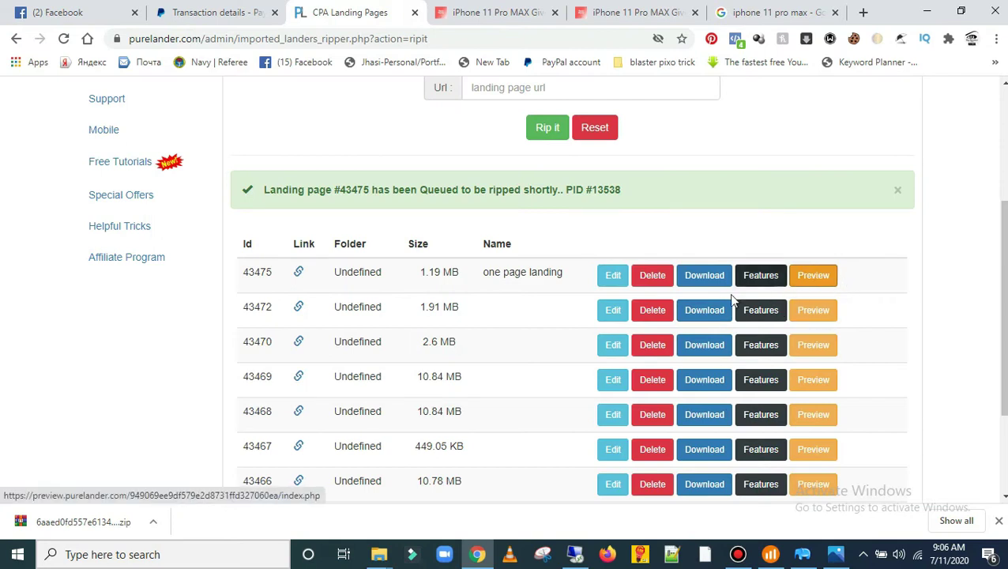
{"action": "left_click", "coordinate": [613, 276]}
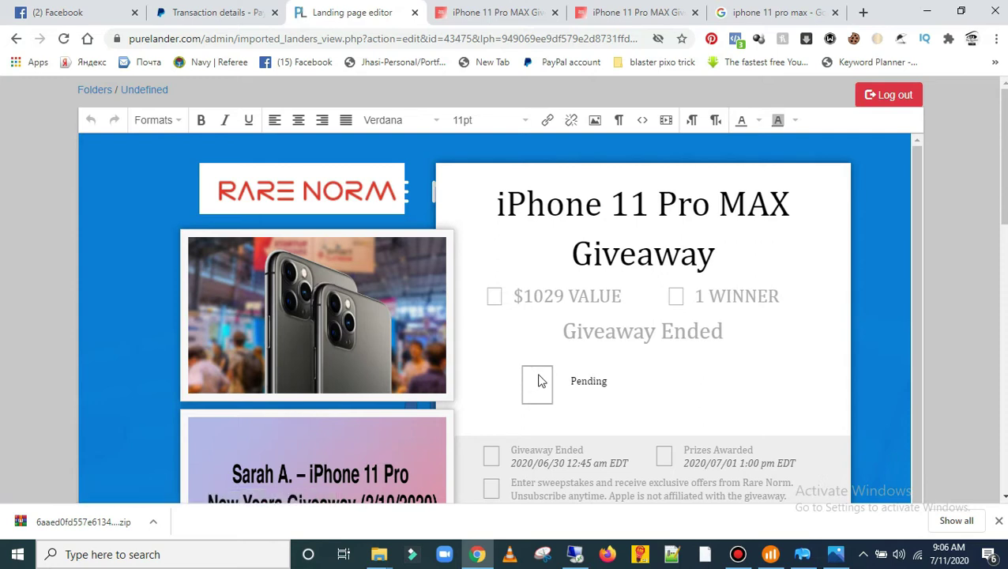
{"action": "scroll", "coordinate": [638, 321], "scroll_direction": "down", "scroll_amount": 2}
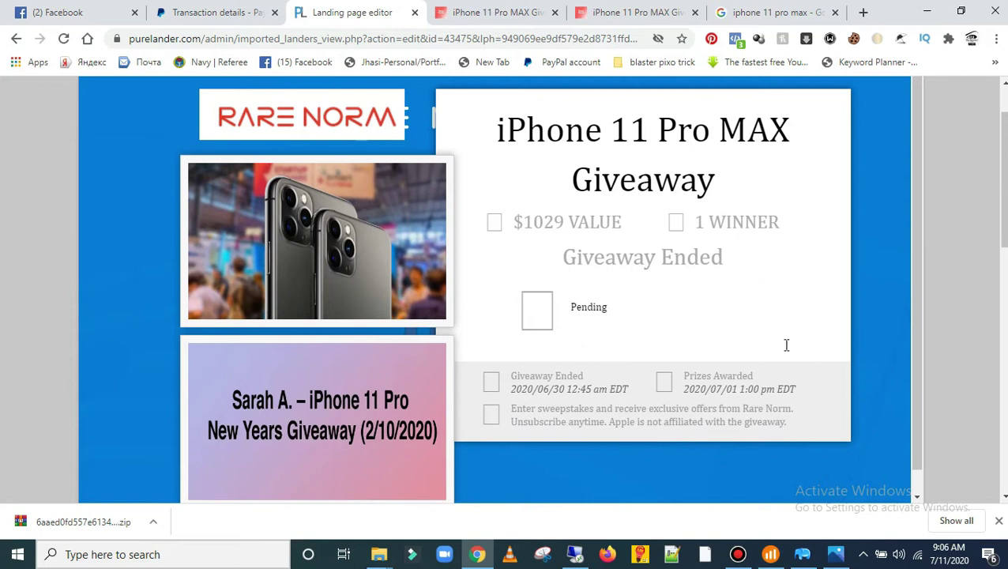
{"action": "scroll", "coordinate": [915, 242], "scroll_direction": "down", "scroll_amount": 4}
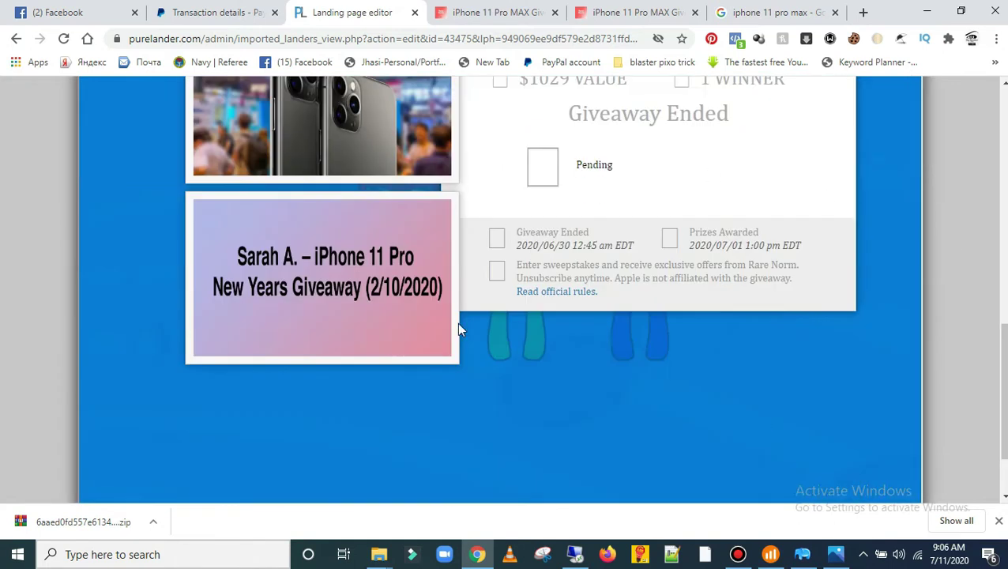
{"action": "scroll", "coordinate": [978, 337], "scroll_direction": "up", "scroll_amount": 5}
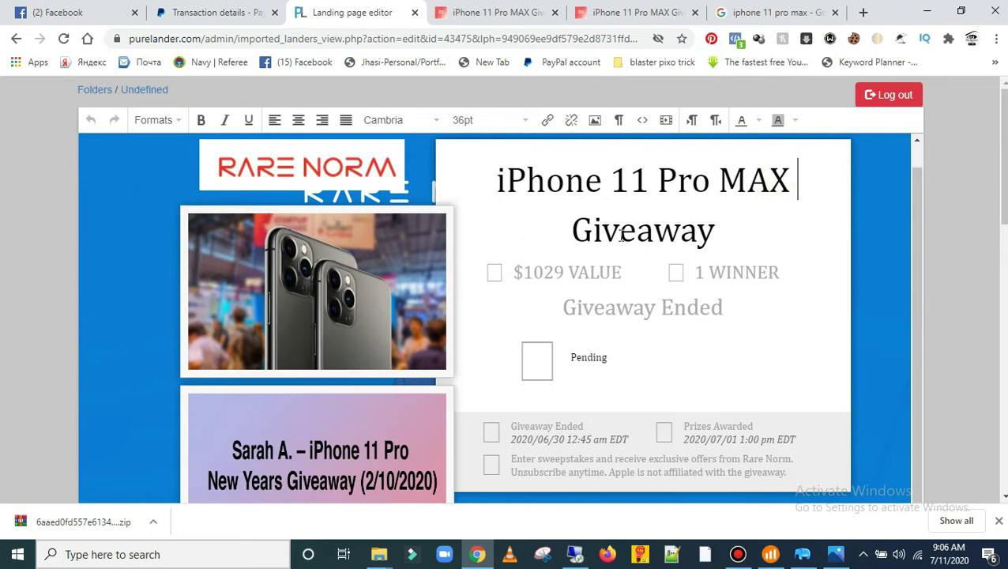
Step: Delete "iPhone 11 Pro MAX" from the page heading, leaving only the word "Giveaway"
{"action": "left_click", "coordinate": [563, 272]}
{"action": "left_click", "coordinate": [656, 307]}
{"action": "left_click", "coordinate": [804, 272]}
{"action": "left_click", "coordinate": [795, 174]}
{"action": "key", "text": "BackSpace"}
{"action": "key", "text": "BackSpace"}
{"action": "key", "text": "BackSpace"}
{"action": "key", "text": "BackSpace"}
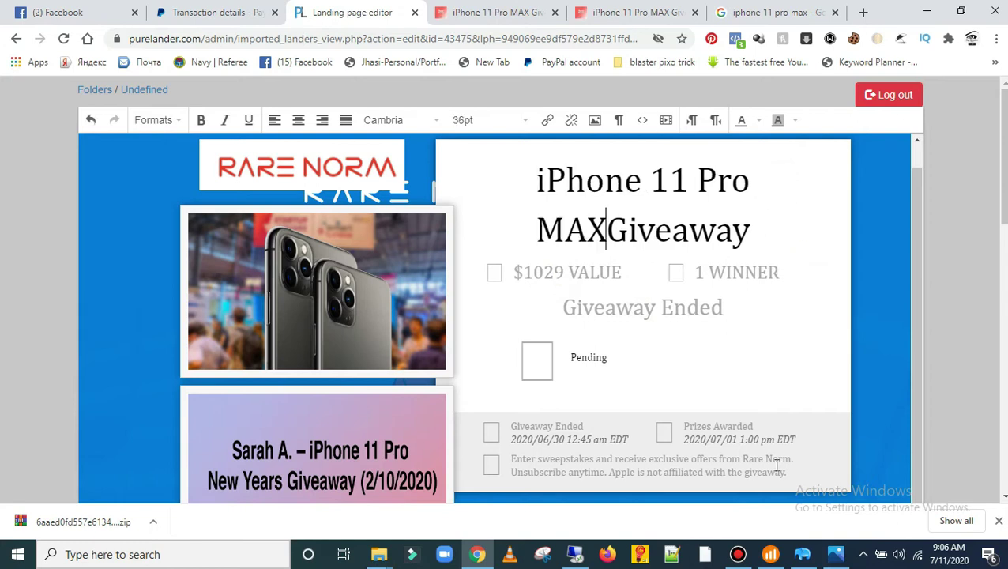
{"action": "key", "text": "BackSpace"}
{"action": "key", "text": "BackSpace"}
{"action": "key", "text": "BackSpace"}
{"action": "key", "text": "BackSpace"}
{"action": "key", "text": "BackSpace"}
{"action": "key", "text": "BackSpace"}
{"action": "key", "text": "BackSpace"}
{"action": "key", "text": "BackSpace"}
{"action": "key", "text": "BackSpace"}
{"action": "key", "text": "BackSpace"}
{"action": "key", "text": "BackSpace"}
{"action": "key", "text": "BackSpace"}
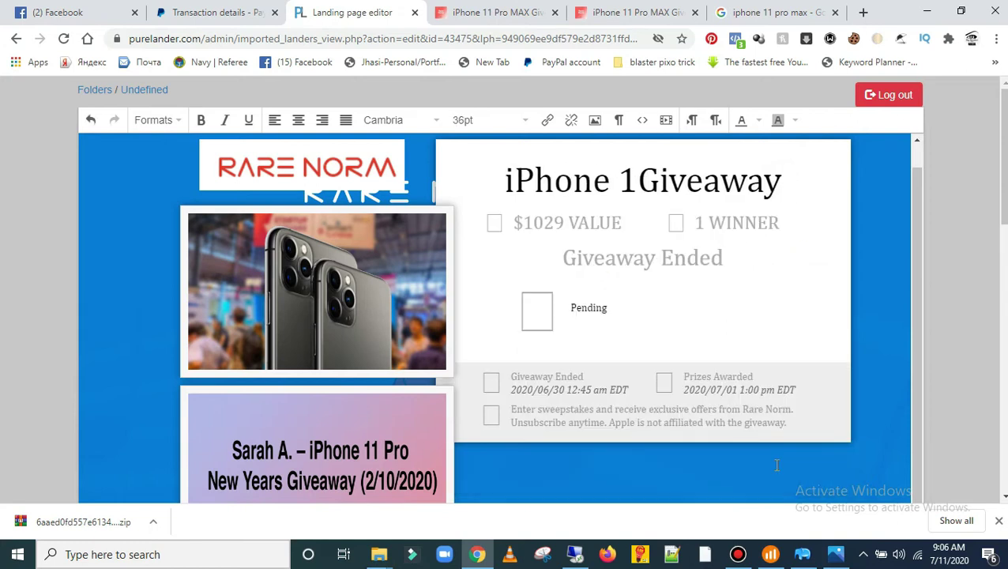
{"action": "key", "text": "BackSpace"}
{"action": "key", "text": "BackSpace"}
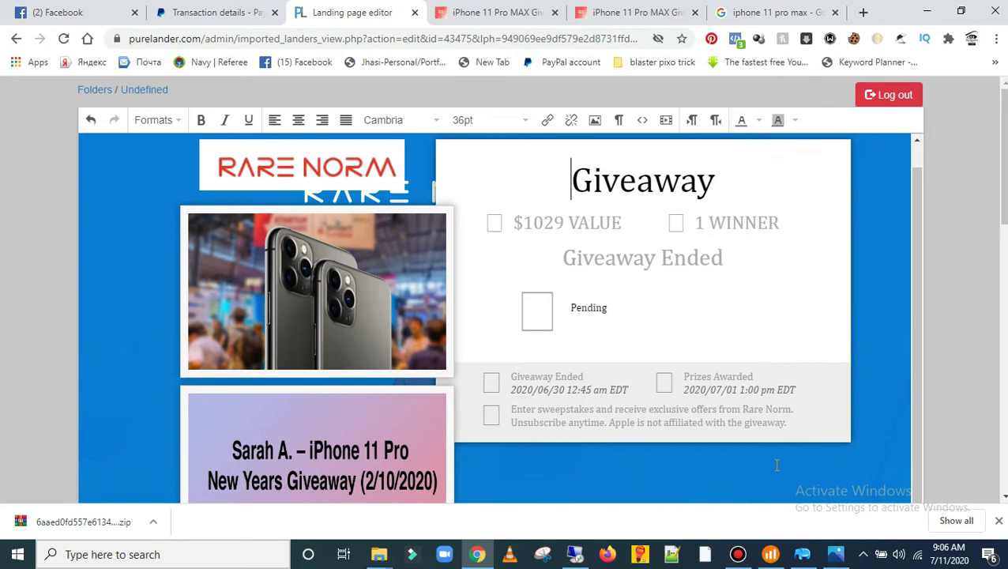
Step: Enter "iPhone 11 Max" on its own line above "Giveaway" in the heading
{"action": "key", "text": "Return"}
{"action": "type", "text": "iPhone"}
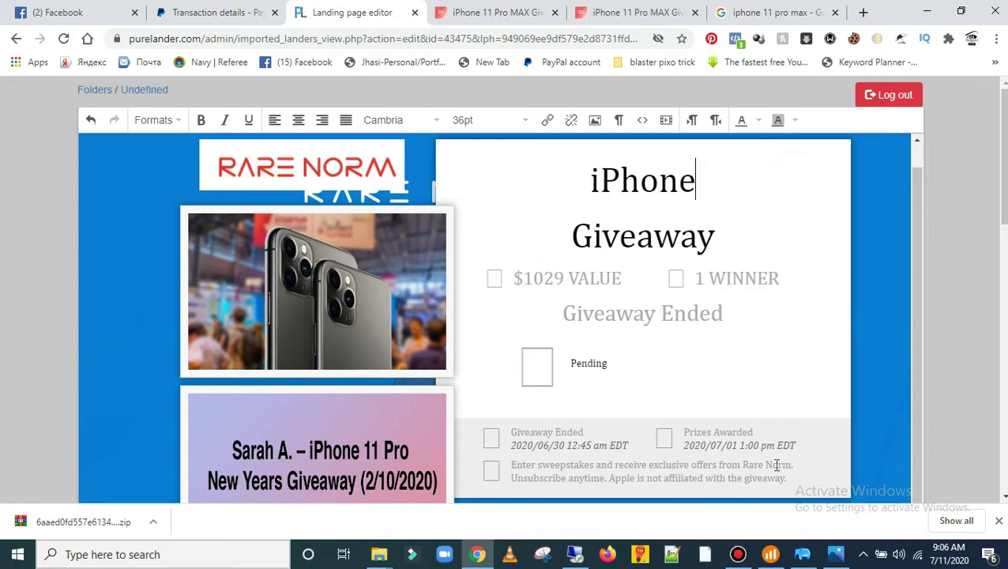
{"action": "type", "text": " 11 "}
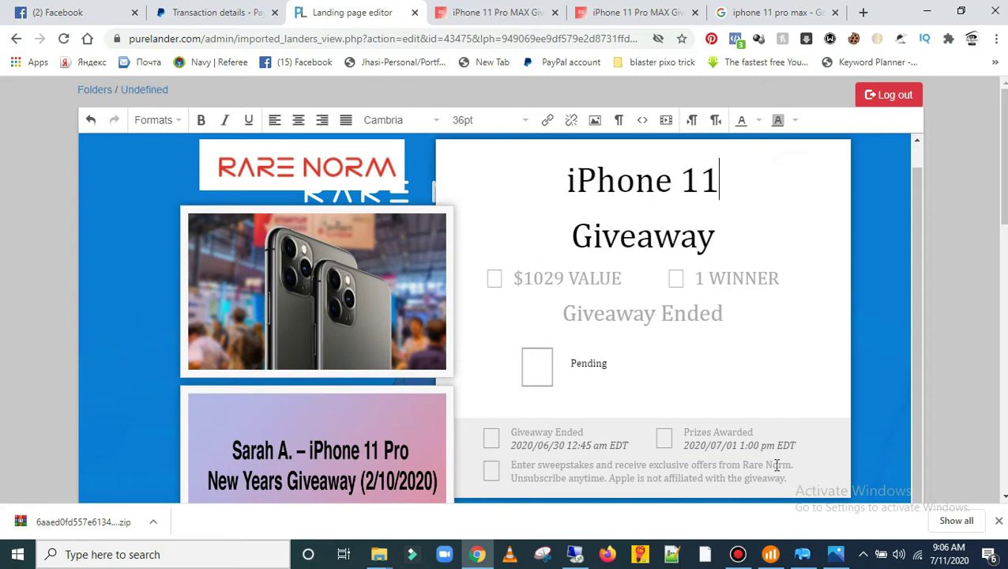
{"action": "type", "text": "M"}
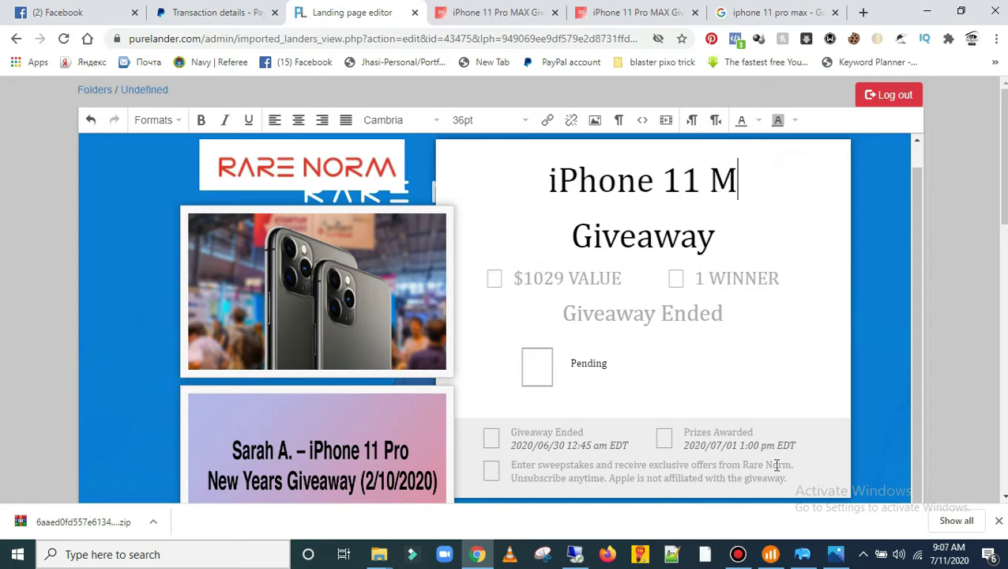
{"action": "type", "text": "ax"}
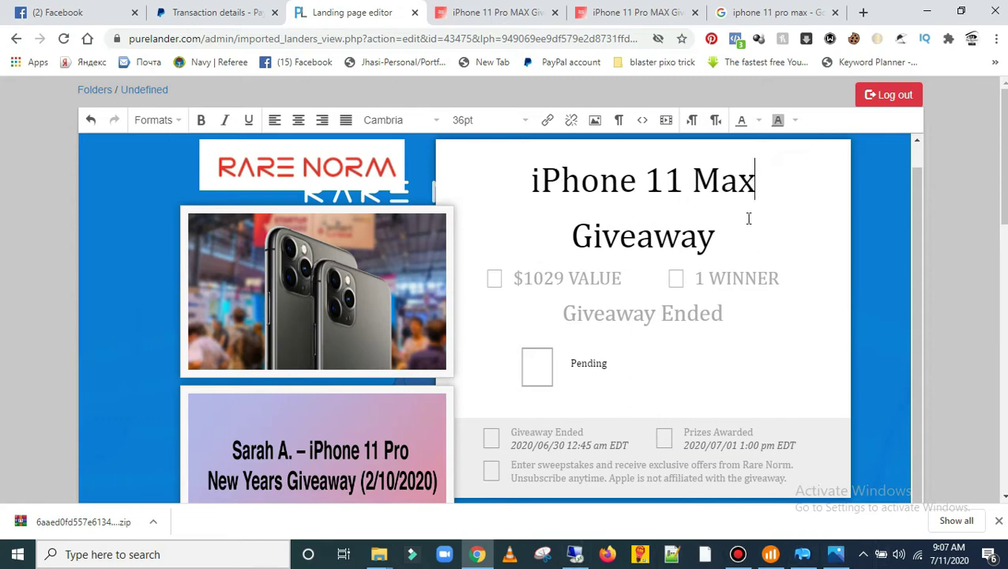
Step: Change the text color of the "iPhone 11 Max" heading line to blue
{"action": "left_click_drag", "start_coordinate": [755, 182], "coordinate": [527, 187]}
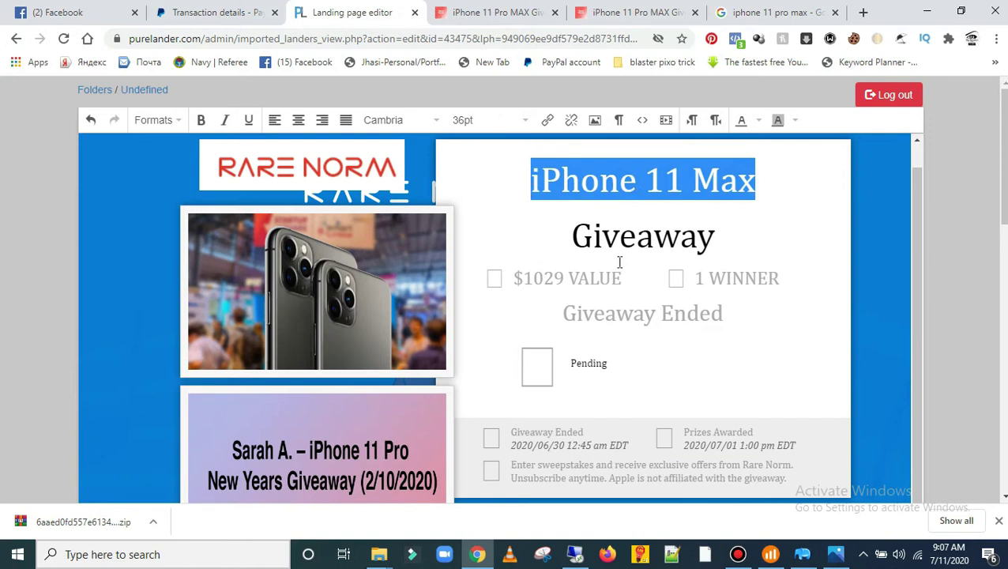
{"action": "left_click", "coordinate": [751, 130]}
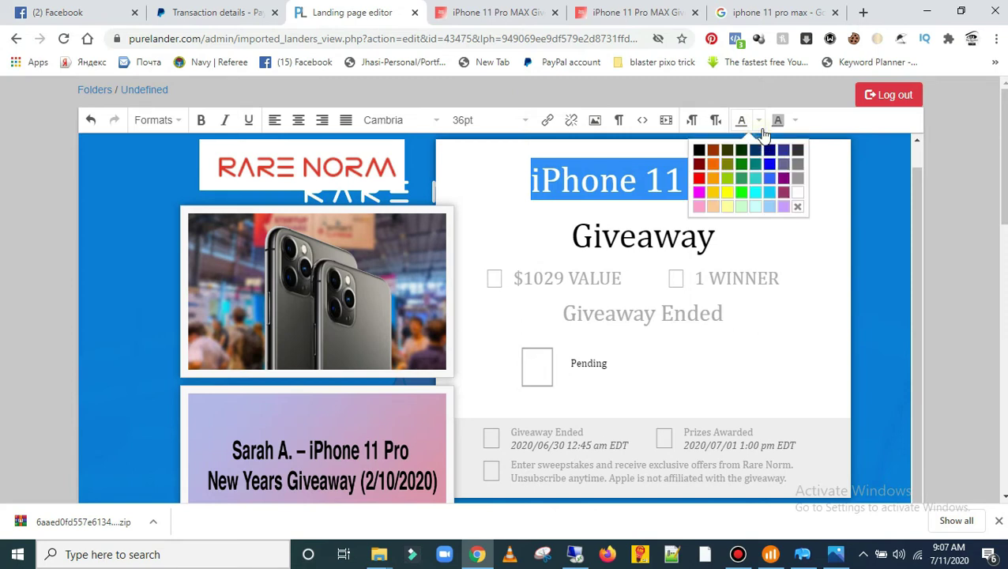
{"action": "left_click", "coordinate": [770, 193]}
{"action": "left_click", "coordinate": [793, 217]}
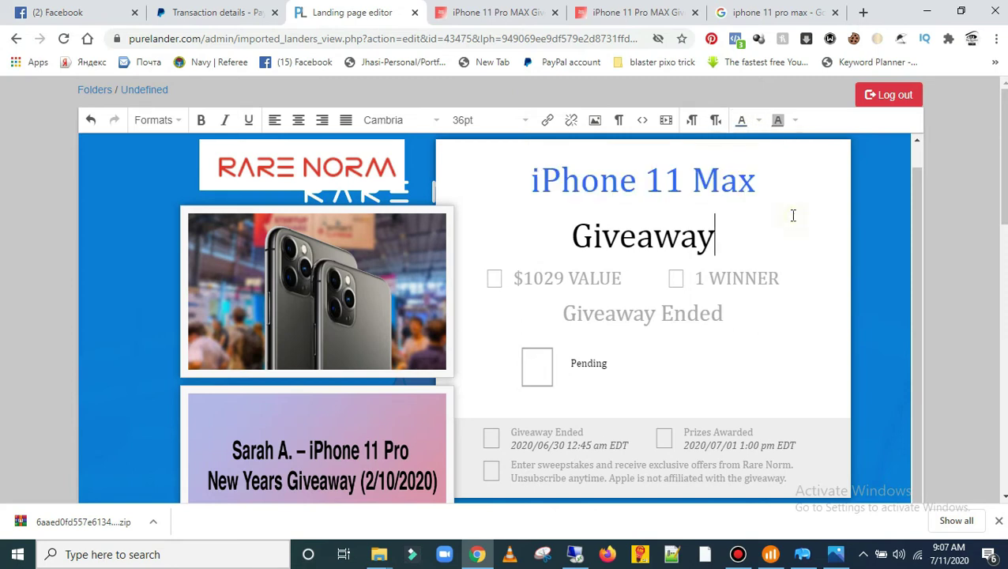
Step: Recolor the text of the "iPhone 11 Max" heading line to golden yellow
{"action": "left_click", "coordinate": [756, 131]}
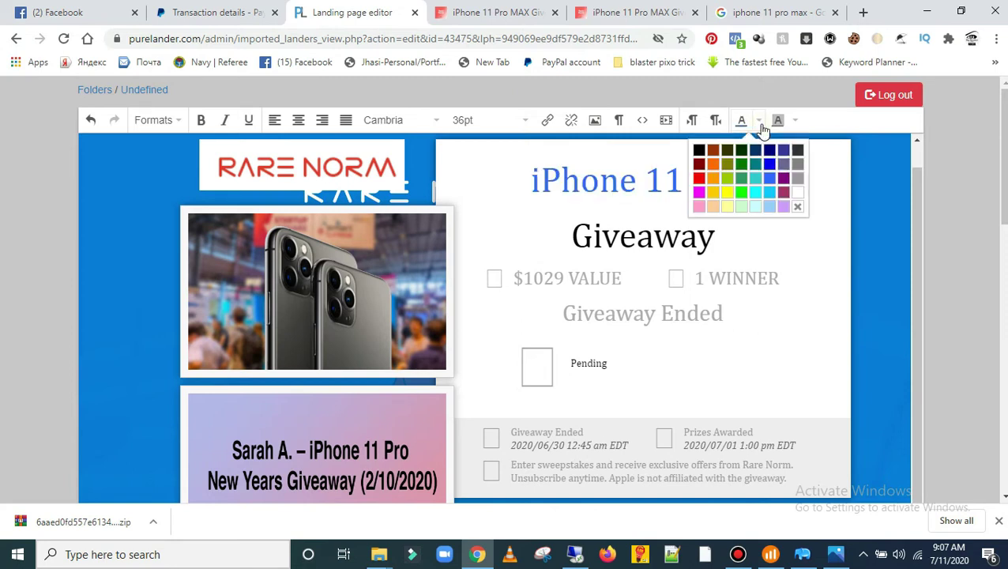
{"action": "left_click", "coordinate": [739, 194]}
{"action": "left_click_drag", "start_coordinate": [757, 187], "coordinate": [529, 181]}
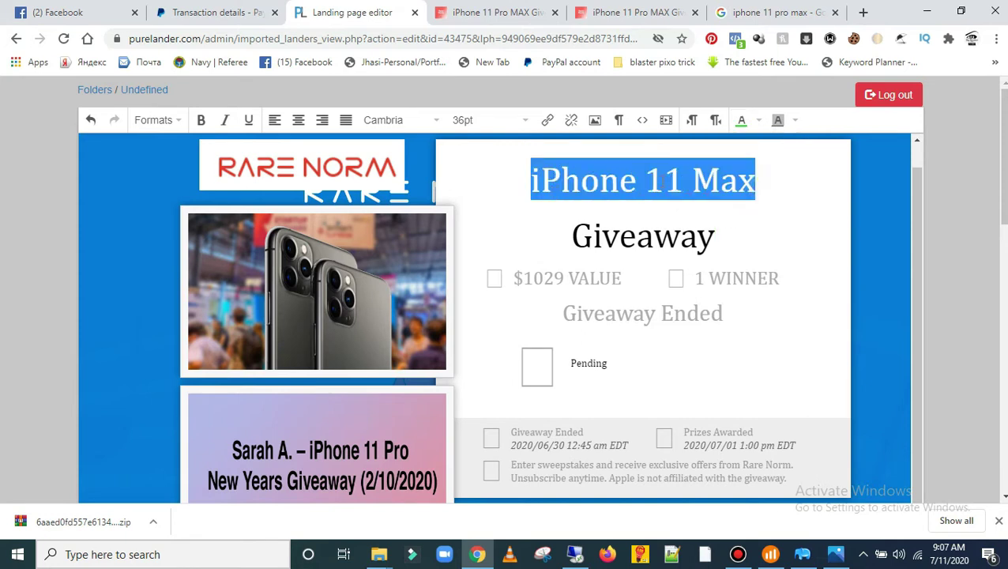
{"action": "left_click", "coordinate": [756, 124]}
{"action": "left_click", "coordinate": [712, 193]}
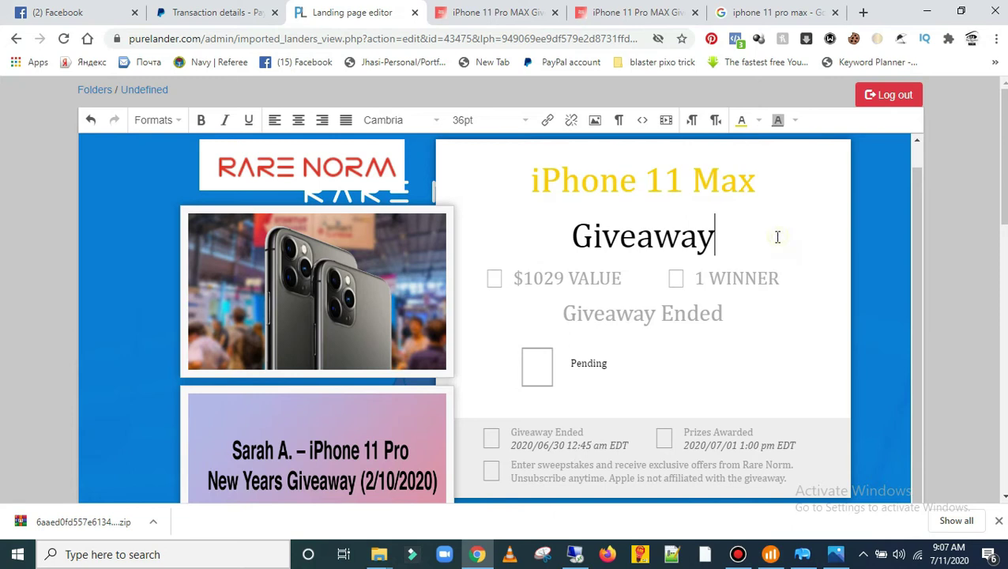
Step: Apply a green background color to the "iPhone 11 Max" heading line
{"action": "left_click_drag", "start_coordinate": [756, 186], "coordinate": [685, 185]}
{"action": "left_click_drag", "start_coordinate": [618, 194], "coordinate": [540, 204]}
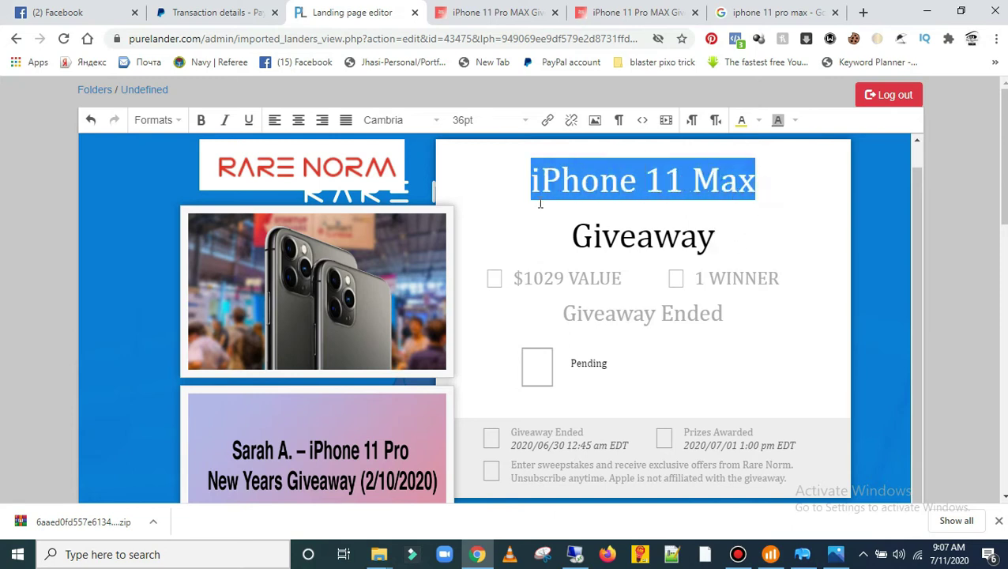
{"action": "left_click", "coordinate": [778, 121]}
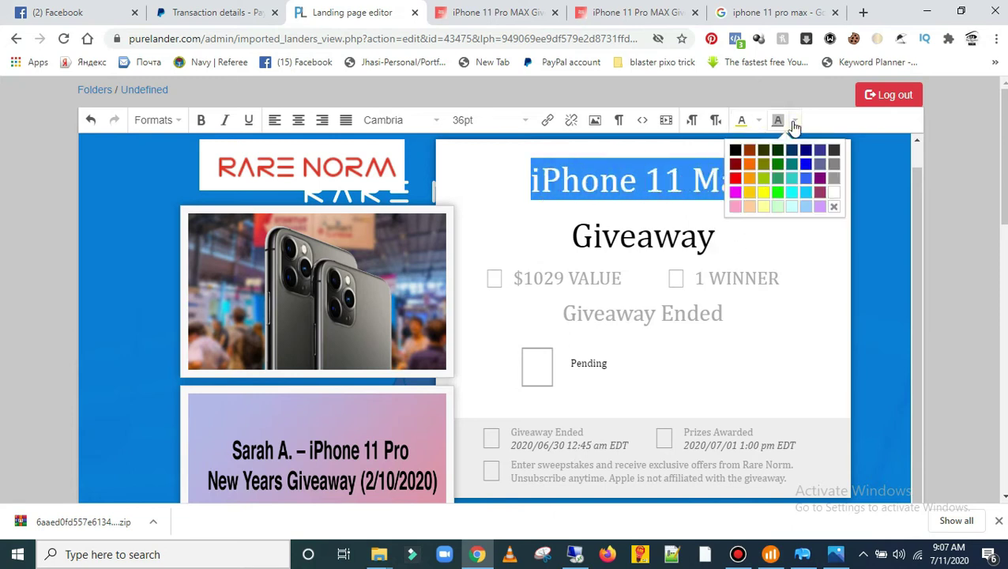
{"action": "left_click", "coordinate": [764, 177]}
{"action": "left_click", "coordinate": [783, 211]}
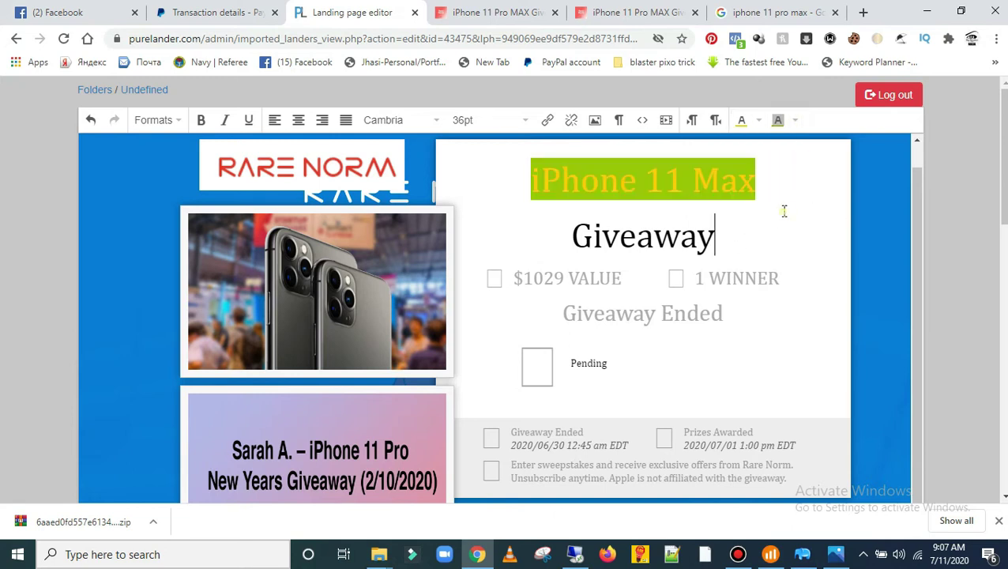
Step: Try other background colors for the "iPhone 11 Max" heading line
{"action": "left_click", "coordinate": [794, 121]}
{"action": "left_click", "coordinate": [782, 151]}
{"action": "left_click", "coordinate": [795, 121]}
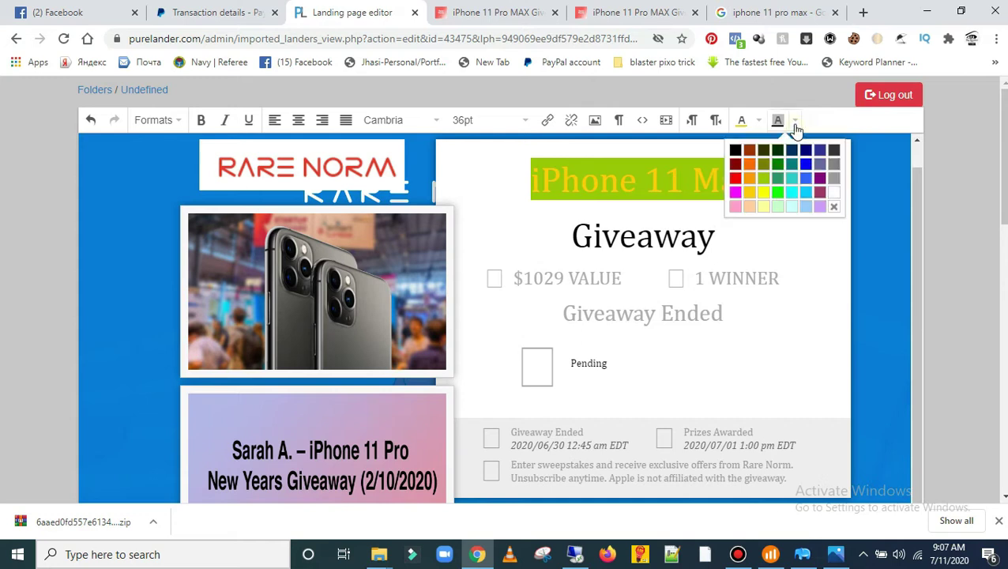
{"action": "left_click", "coordinate": [823, 207]}
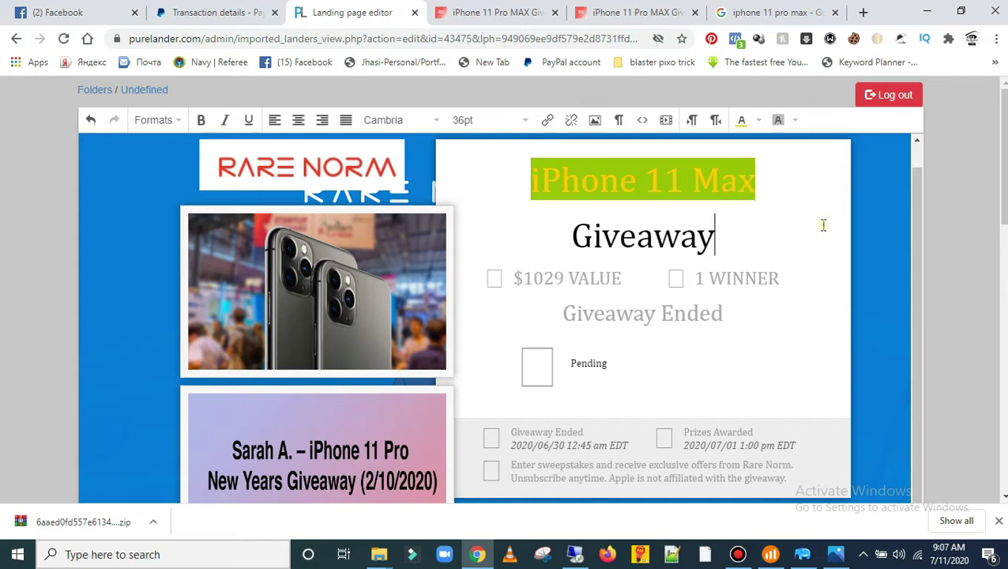
Step: Change the text color of "Phone 11 Max" in the heading to black
{"action": "left_click", "coordinate": [758, 120]}
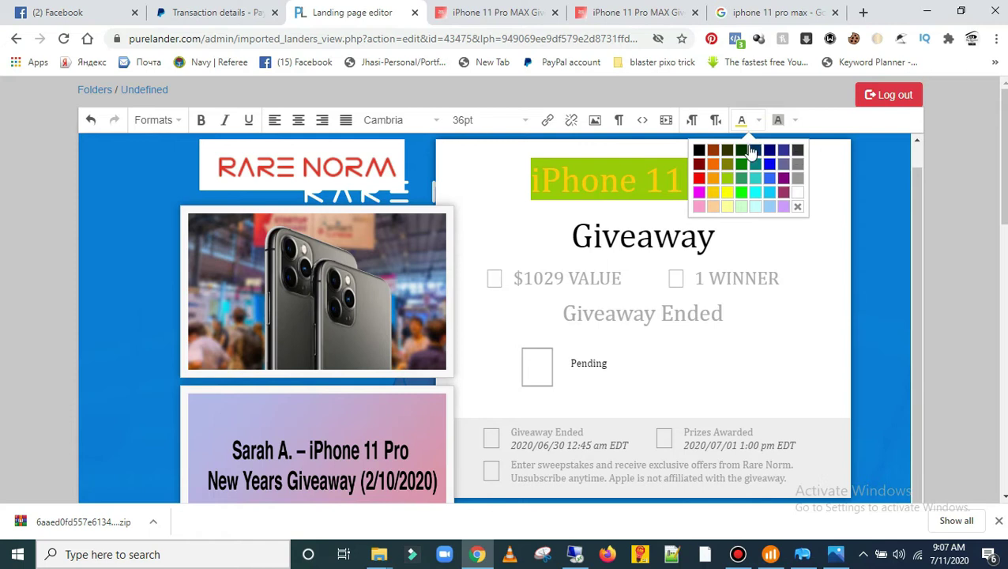
{"action": "left_click", "coordinate": [758, 213]}
{"action": "left_click_drag", "start_coordinate": [761, 182], "coordinate": [541, 181]}
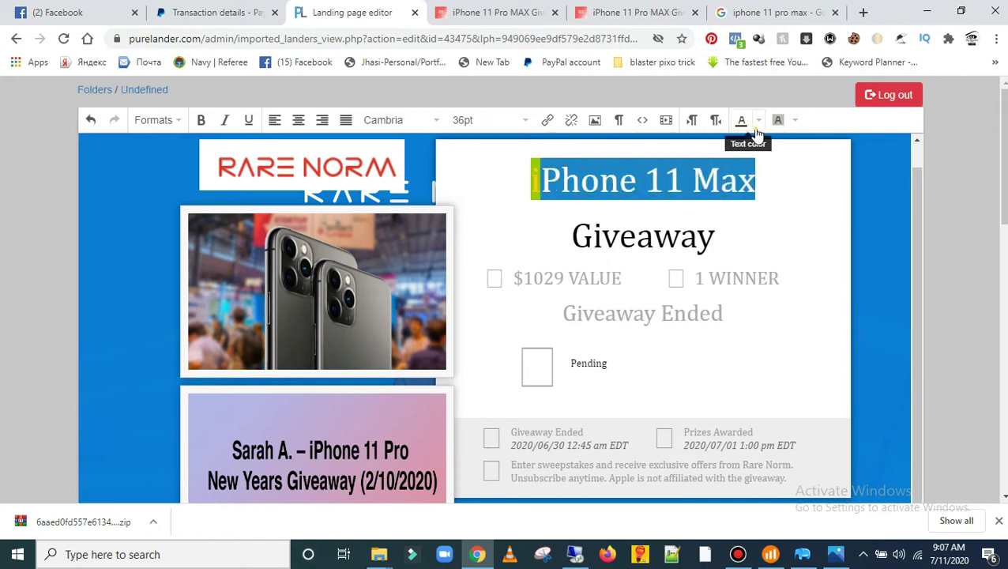
{"action": "left_click", "coordinate": [757, 122]}
{"action": "left_click", "coordinate": [697, 146]}
{"action": "left_click", "coordinate": [778, 214]}
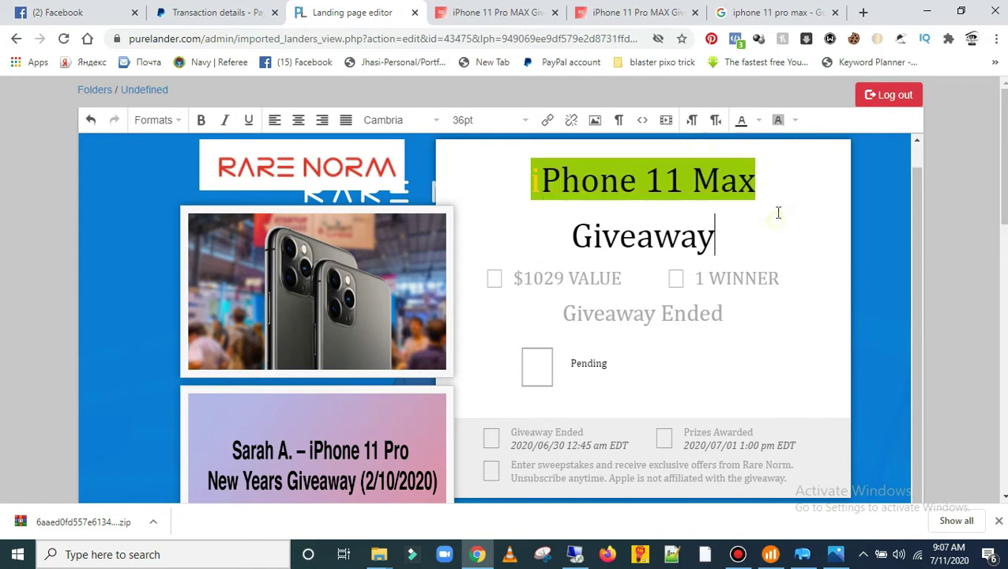
Step: Replace the green background behind the heading's whole first line with white
{"action": "left_click", "coordinate": [793, 131]}
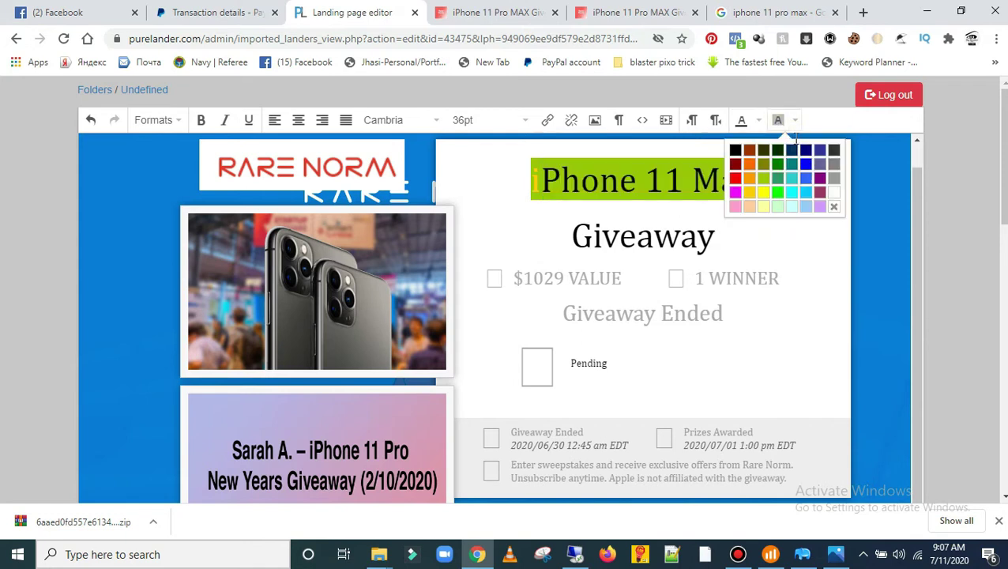
{"action": "left_click", "coordinate": [833, 206]}
{"action": "left_click_drag", "start_coordinate": [756, 180], "coordinate": [646, 182]}
{"action": "left_click", "coordinate": [514, 178]}
{"action": "left_click_drag", "start_coordinate": [513, 178], "coordinate": [757, 177]}
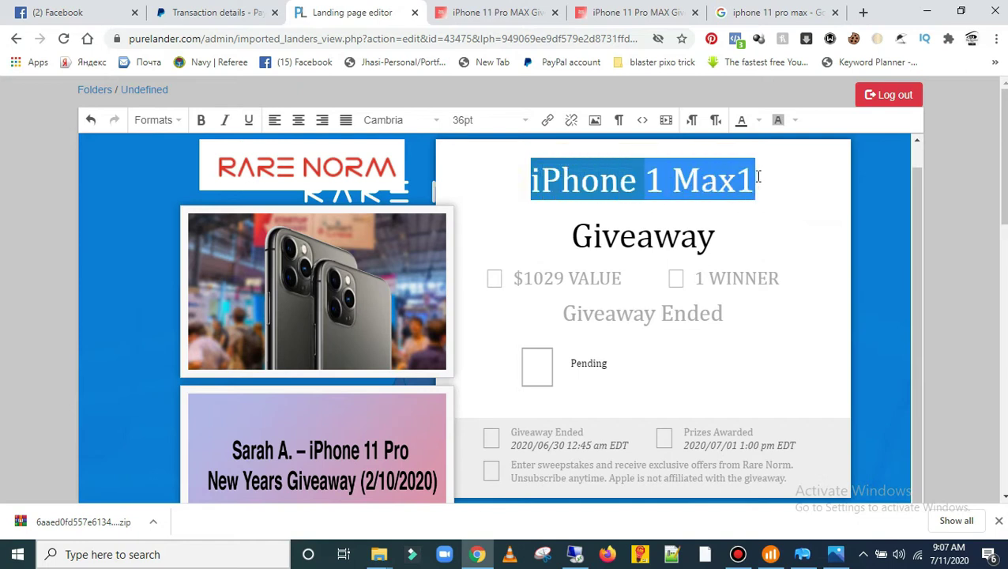
{"action": "left_click", "coordinate": [794, 120]}
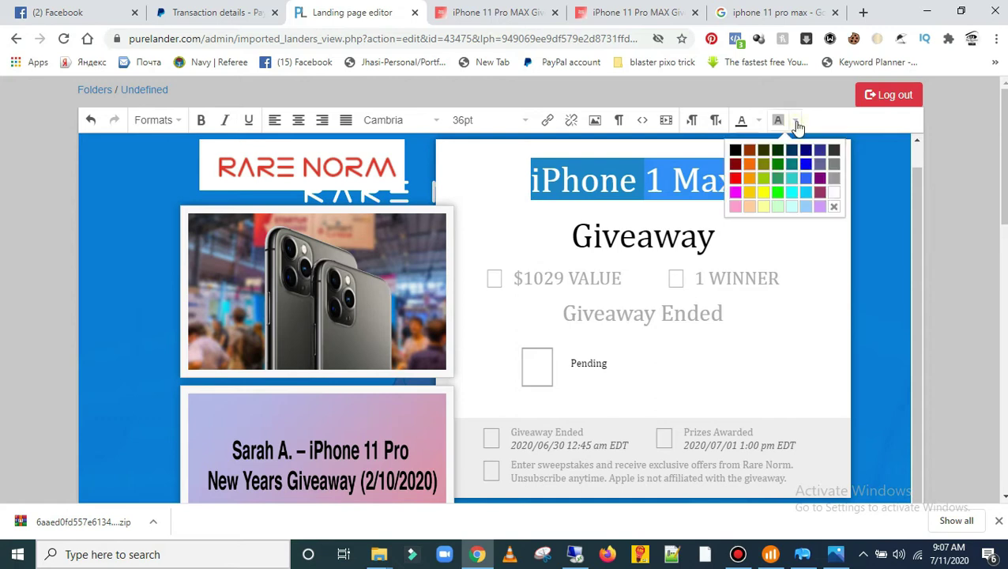
{"action": "left_click", "coordinate": [833, 195]}
{"action": "left_click", "coordinate": [804, 246]}
Step: Remove the stray "1" after "Max" and correct the heading line to read "iPhone 11 Max"
{"action": "left_click", "coordinate": [768, 185]}
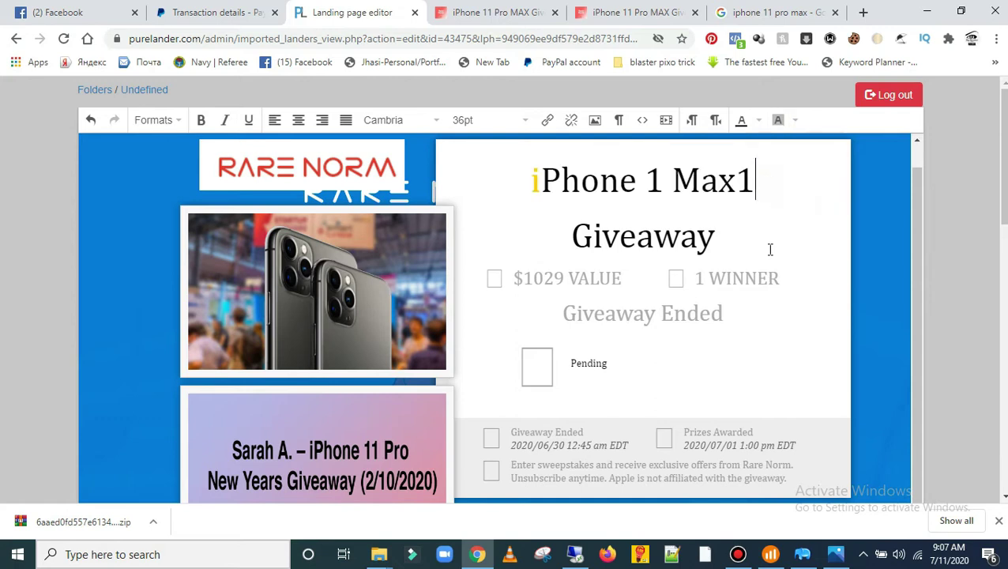
{"action": "key", "text": "BackSpace"}
{"action": "key", "text": "Left"}
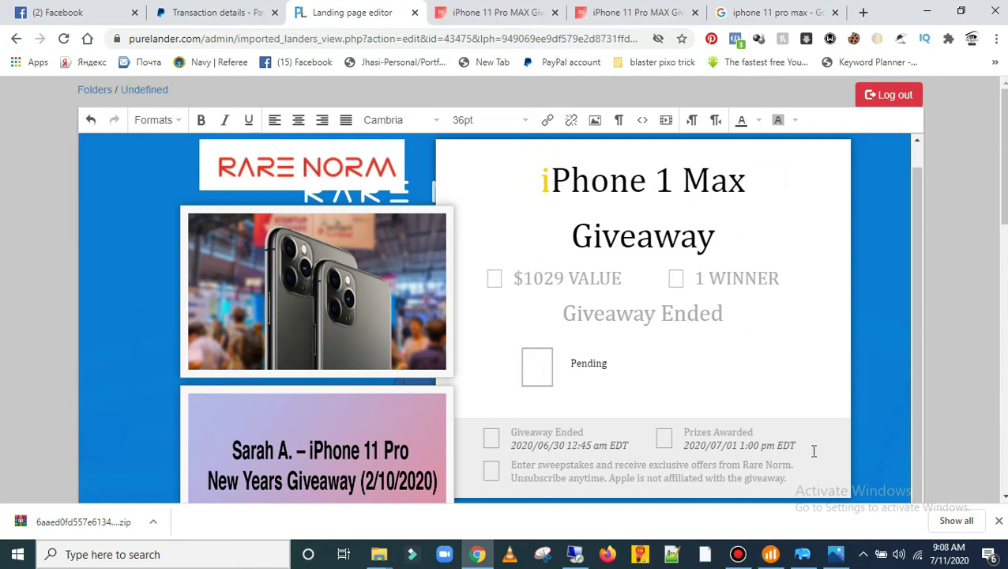
{"action": "type", "text": "1"}
{"action": "key", "text": "BackSpace"}
{"action": "key", "text": "BackSpace"}
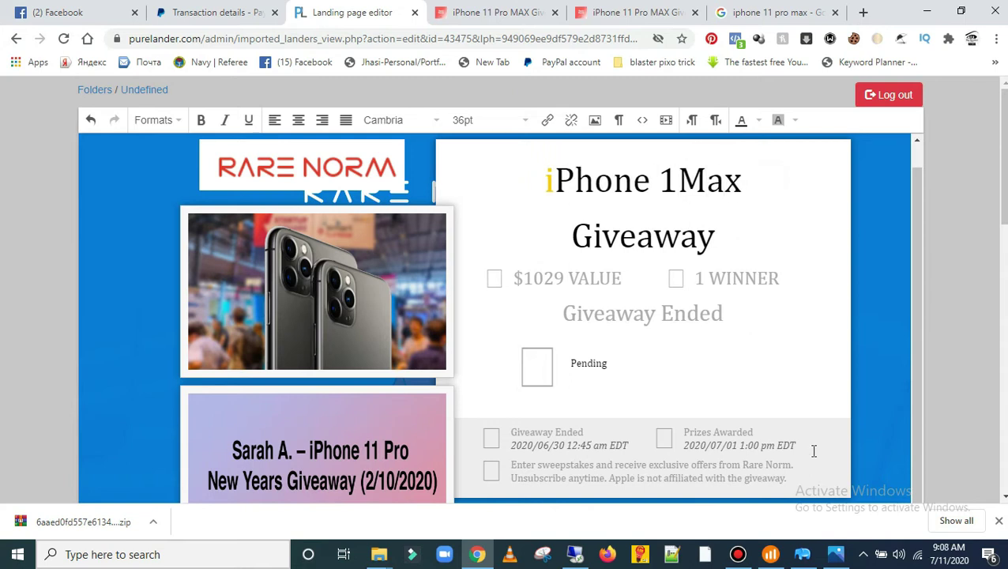
{"action": "type", "text": "1"}
Step: Change the text color of the yellow "i" at the start of the "iPhone 11 Max" heading line to black
{"action": "key", "text": "Left"}
{"action": "key", "text": "Left"}
{"action": "key", "text": "Left"}
{"action": "key", "text": "Left"}
{"action": "key", "text": "Left"}
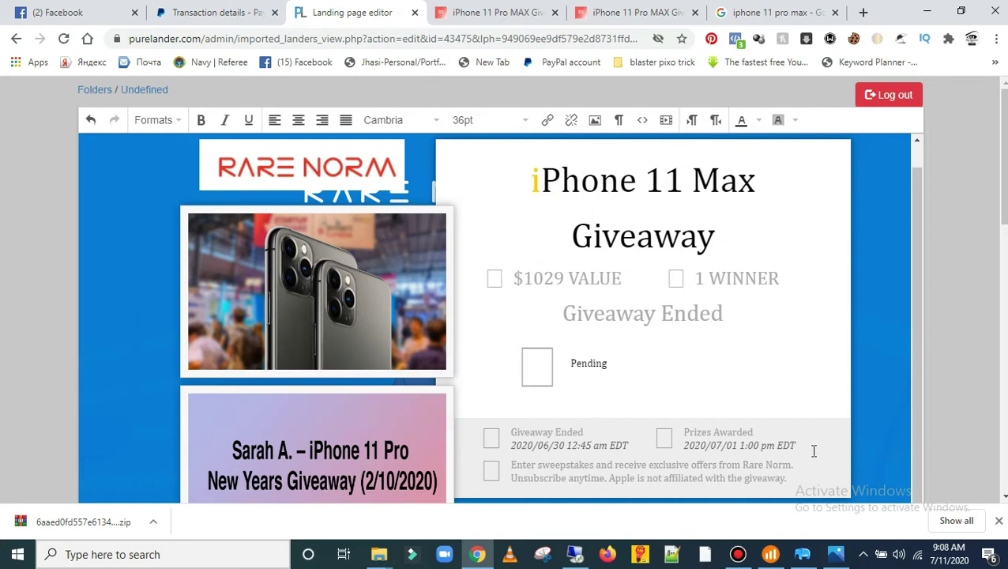
{"action": "key", "text": "shift+Left"}
{"action": "scroll", "coordinate": [814, 450], "scroll_direction": "up", "scroll_amount": 1}
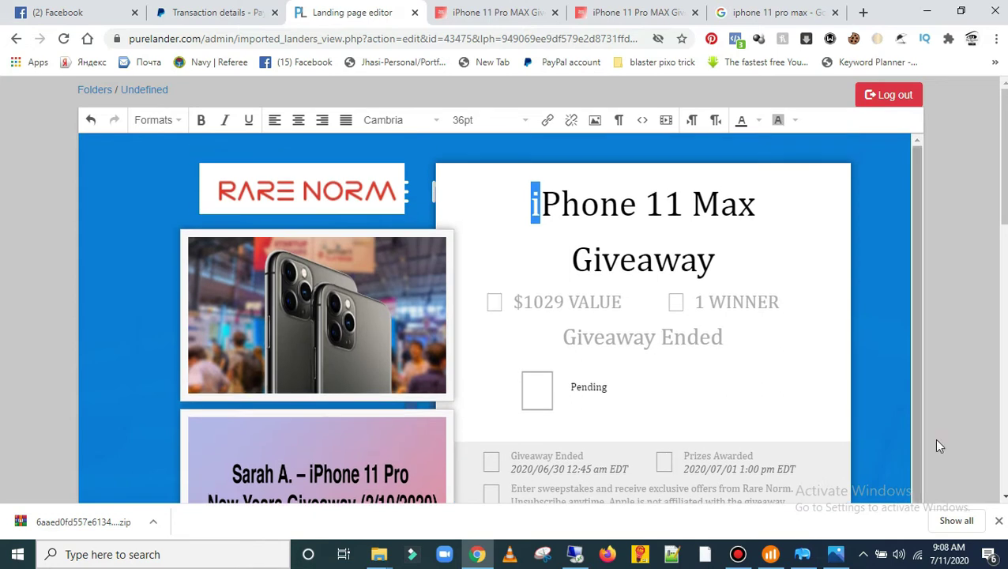
{"action": "left_click", "coordinate": [759, 121]}
{"action": "left_click", "coordinate": [701, 155]}
{"action": "left_click", "coordinate": [783, 220]}
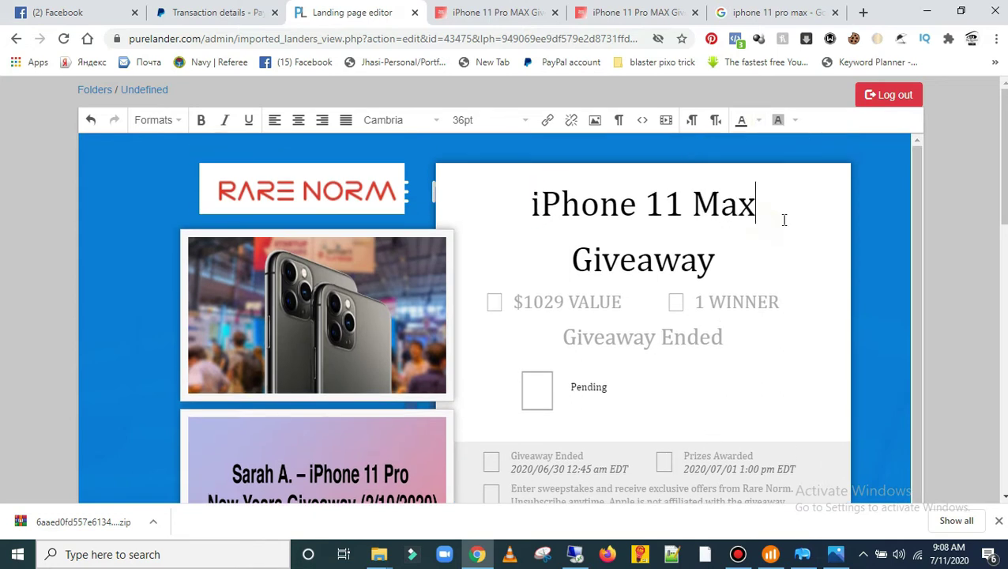
Step: Try bold formatting on the "iPhone 11 Max" heading line and remove it again
{"action": "left_click_drag", "start_coordinate": [760, 213], "coordinate": [502, 212]}
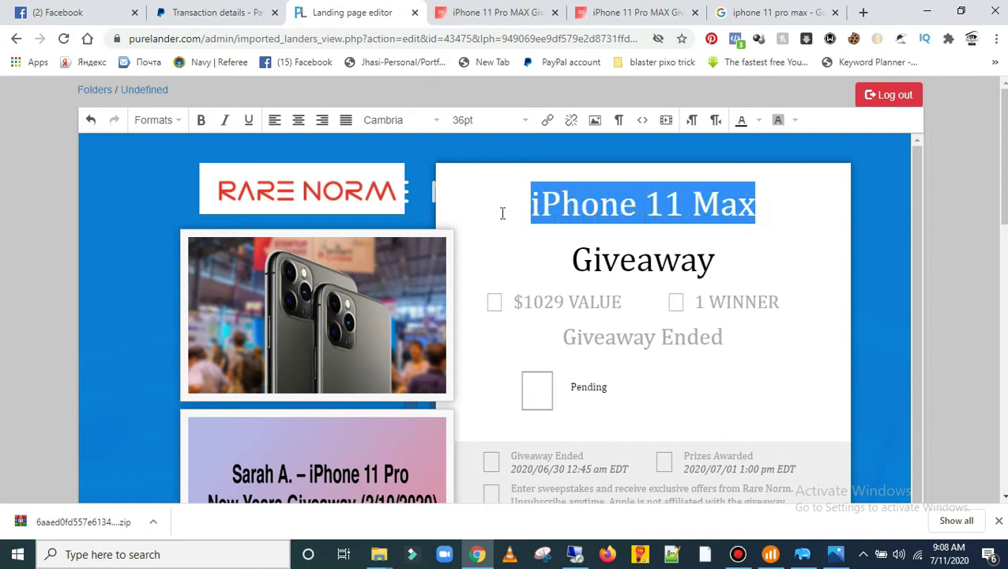
{"action": "left_click", "coordinate": [201, 120]}
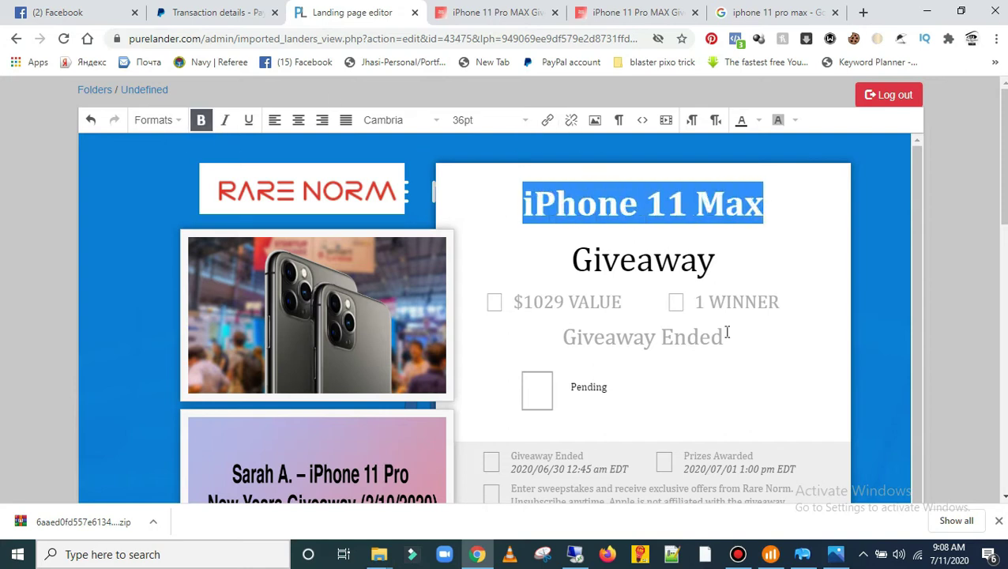
{"action": "left_click", "coordinate": [807, 265]}
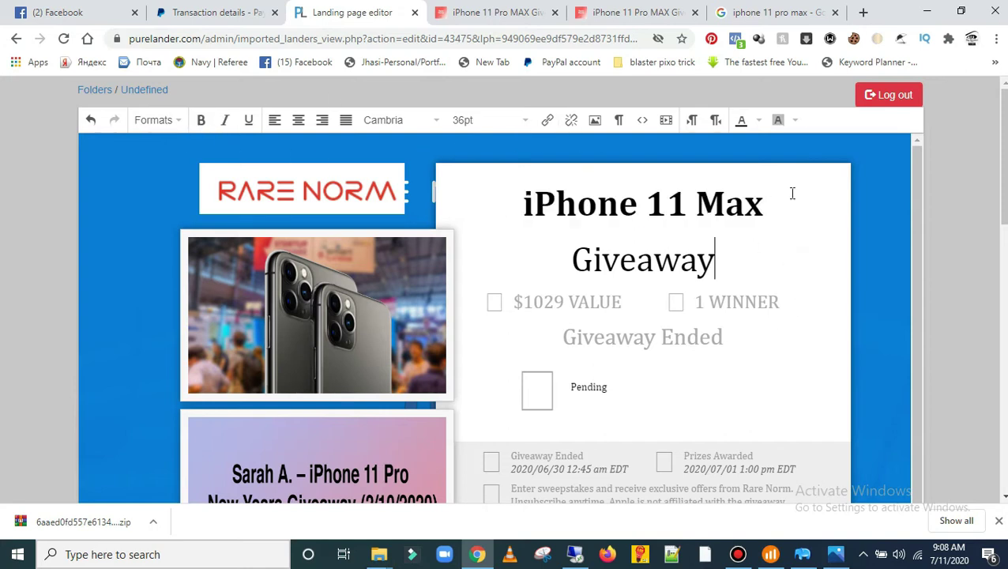
{"action": "left_click_drag", "start_coordinate": [766, 204], "coordinate": [513, 224]}
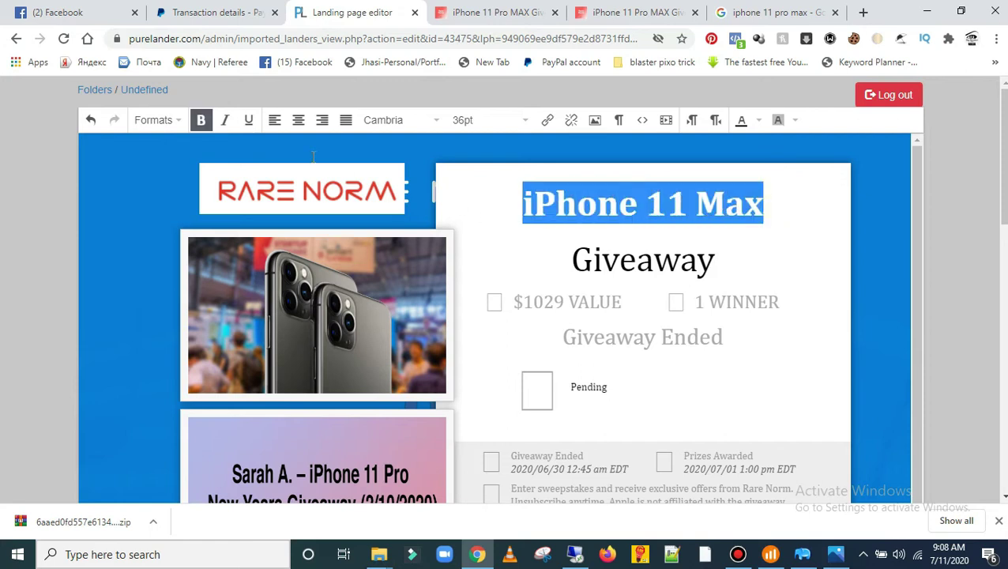
{"action": "left_click", "coordinate": [201, 119]}
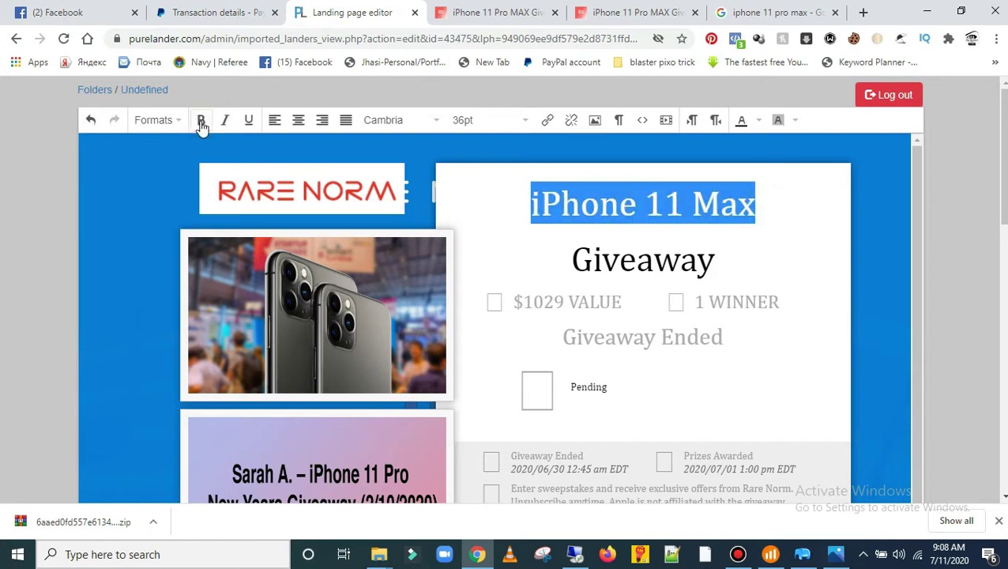
{"action": "left_click", "coordinate": [774, 253]}
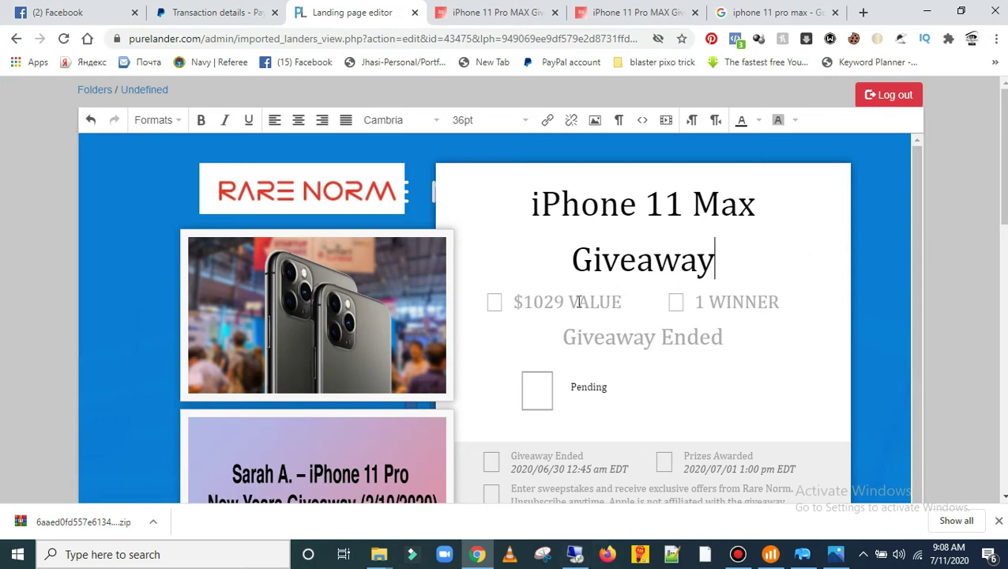
Step: Try left, right and justified alignment on the "iPhone 11 Max" heading line and return it to centered
{"action": "left_click", "coordinate": [773, 200]}
{"action": "left_click_drag", "start_coordinate": [772, 201], "coordinate": [500, 206]}
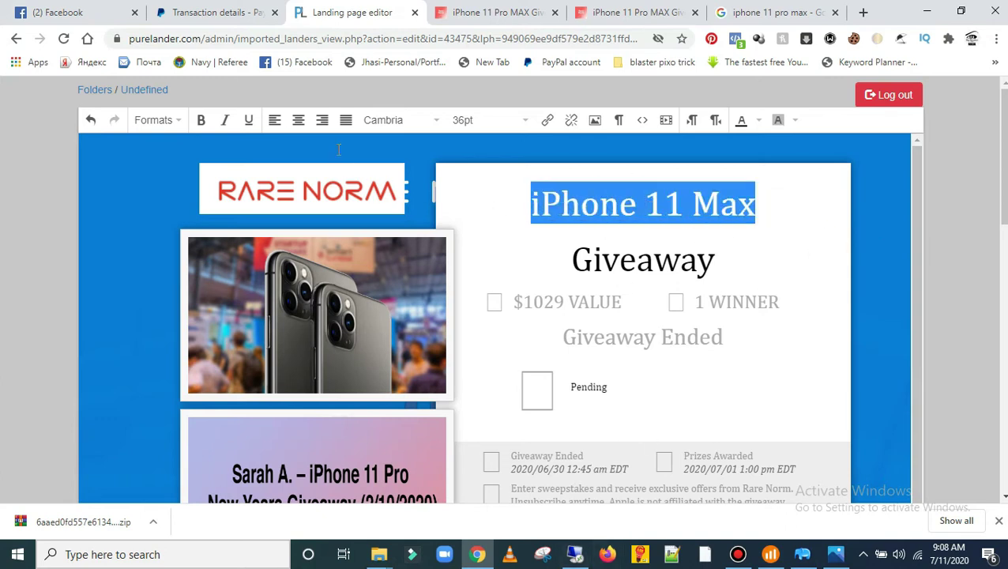
{"action": "left_click", "coordinate": [274, 122]}
{"action": "left_click", "coordinate": [297, 123]}
{"action": "left_click", "coordinate": [322, 121]}
{"action": "left_click", "coordinate": [341, 123]}
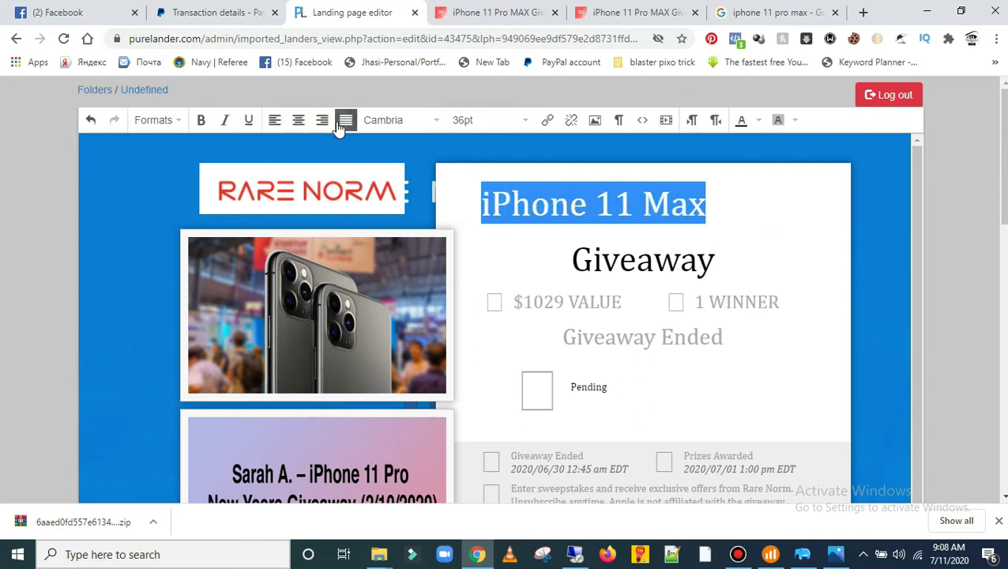
{"action": "left_click", "coordinate": [299, 123]}
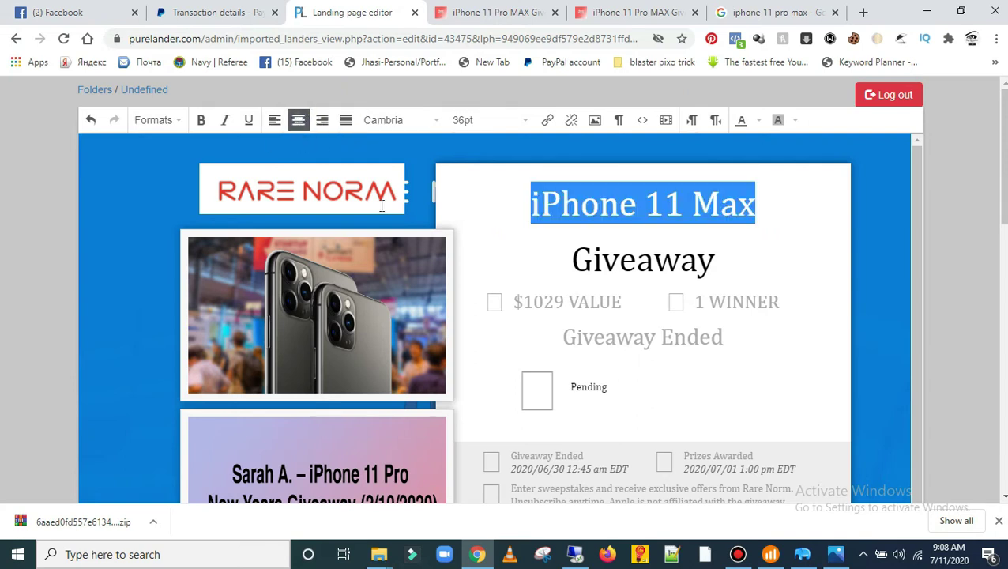
{"action": "left_click", "coordinate": [816, 284]}
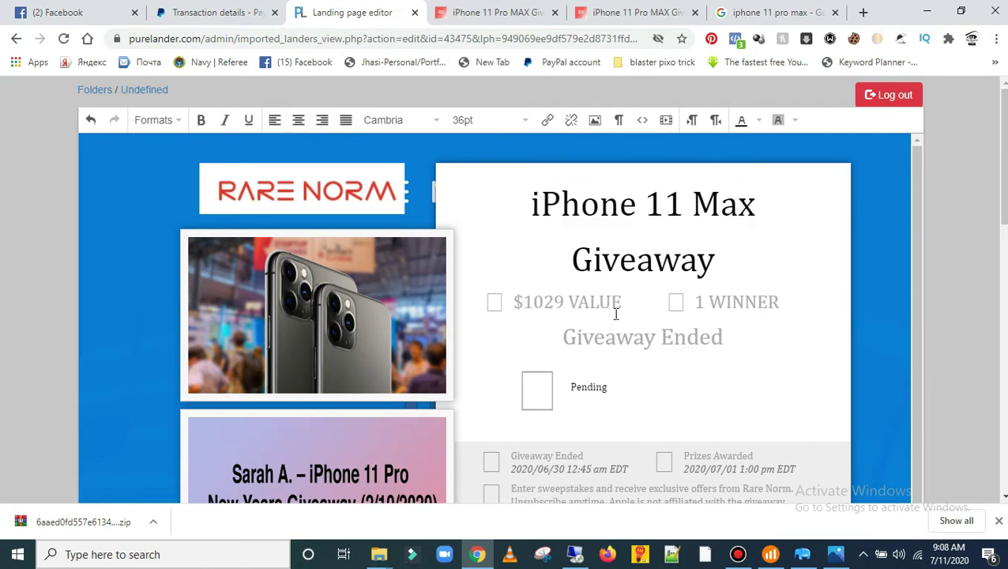
Step: Try deleting the last letters of "VALUE" in the "$1029 VALUE" text and undo the deletion
{"action": "key", "text": "BackSpace"}
{"action": "key", "text": "BackSpace"}
{"action": "key", "text": "BackSpace"}
{"action": "key", "text": "BackSpace"}
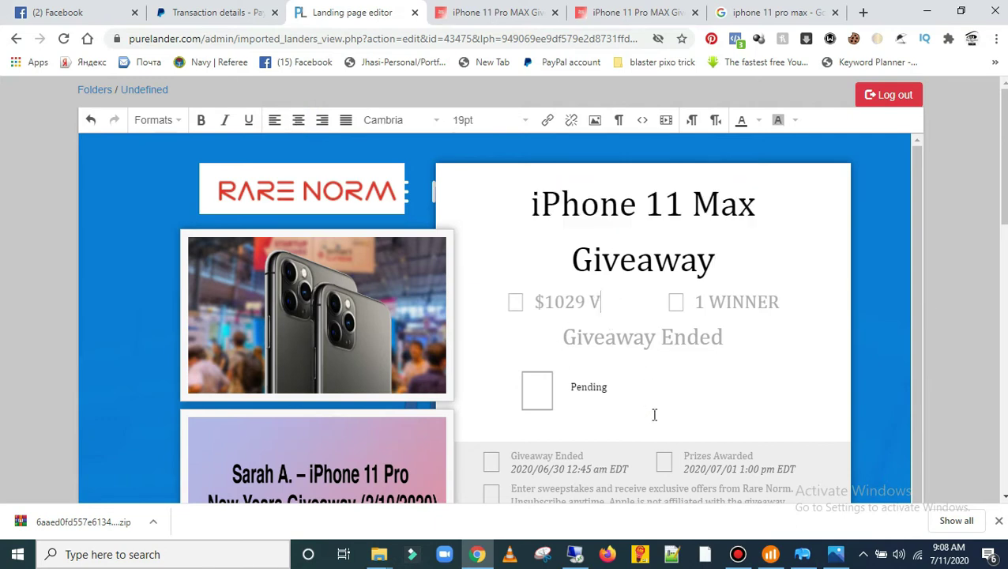
{"action": "key", "text": "ctrl+z"}
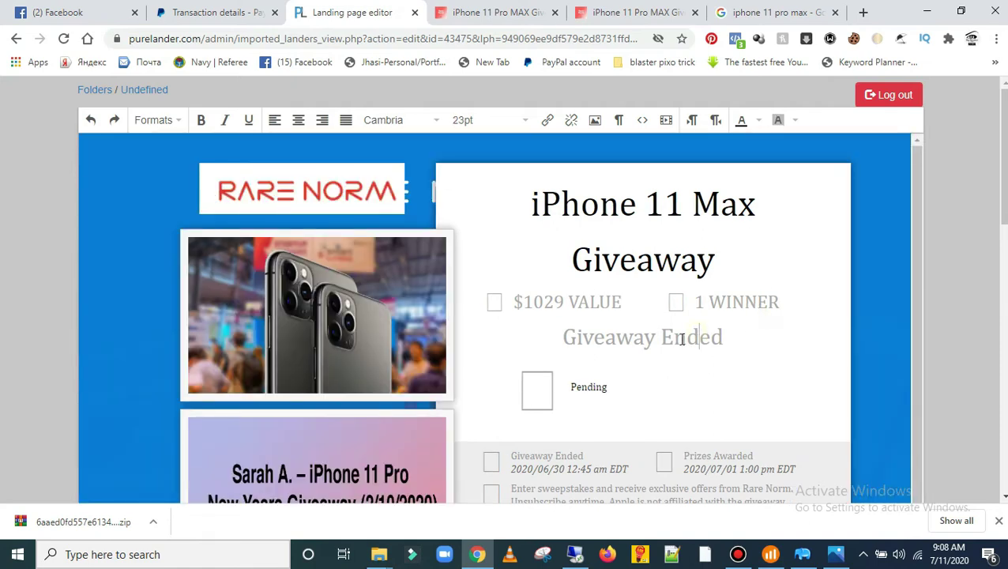
Step: Open the tool for changing the landing page's images
{"action": "scroll", "coordinate": [672, 410], "scroll_direction": "down", "scroll_amount": 1}
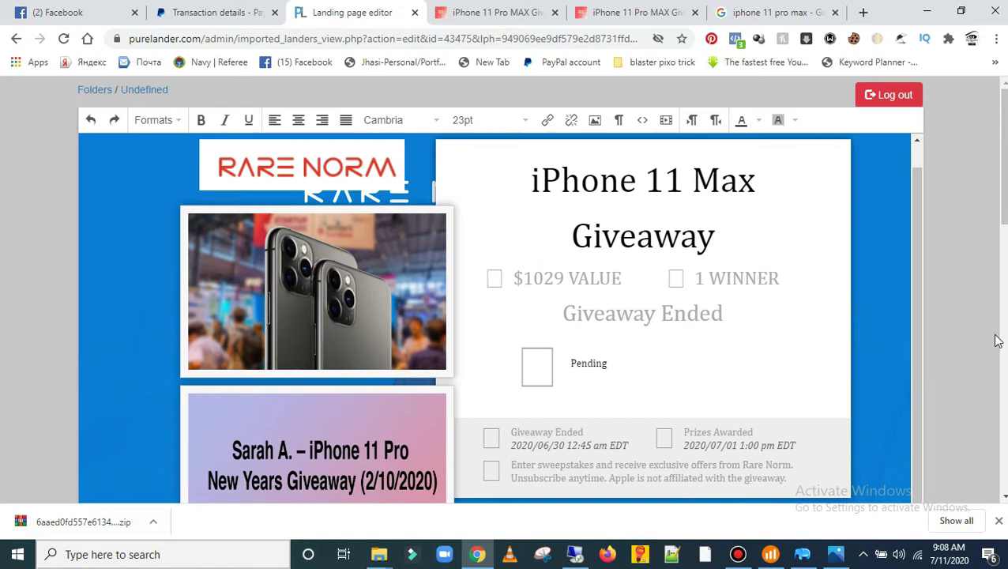
{"action": "scroll", "coordinate": [996, 340], "scroll_direction": "down", "scroll_amount": 5}
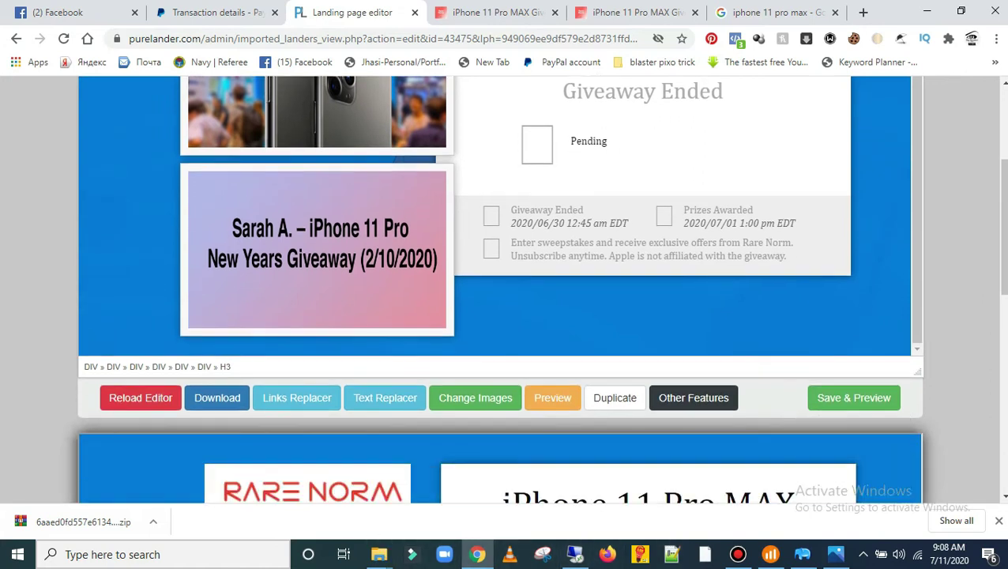
{"action": "left_click", "coordinate": [480, 406]}
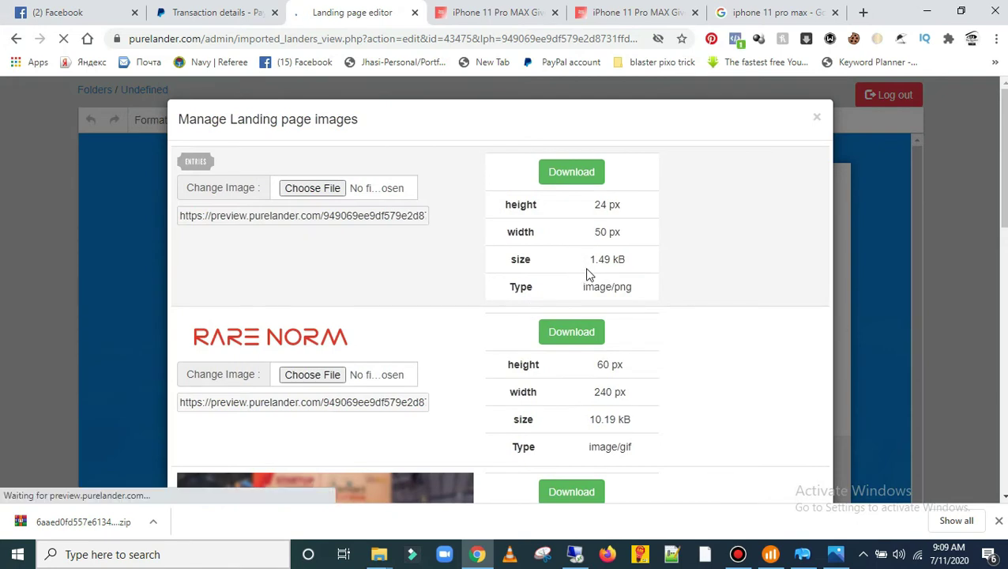
Step: Examine the landing page's replaceable images and their dimensions, and check the file chooser for the phone photo without picking a file
{"action": "scroll", "coordinate": [620, 336], "scroll_direction": "down", "scroll_amount": 1}
{"action": "scroll", "coordinate": [620, 336], "scroll_direction": "down", "scroll_amount": 15}
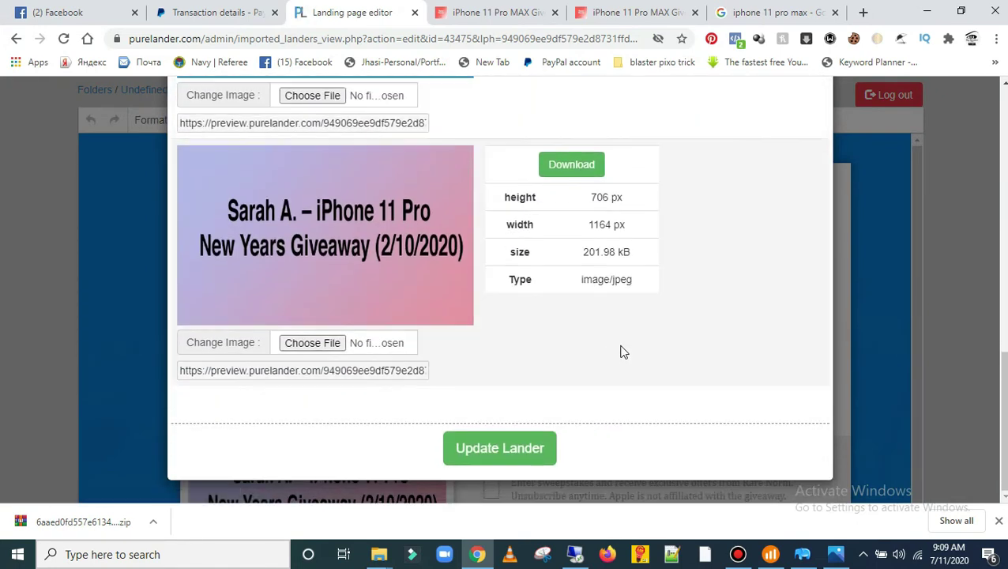
{"action": "scroll", "coordinate": [620, 348], "scroll_direction": "up", "scroll_amount": 15}
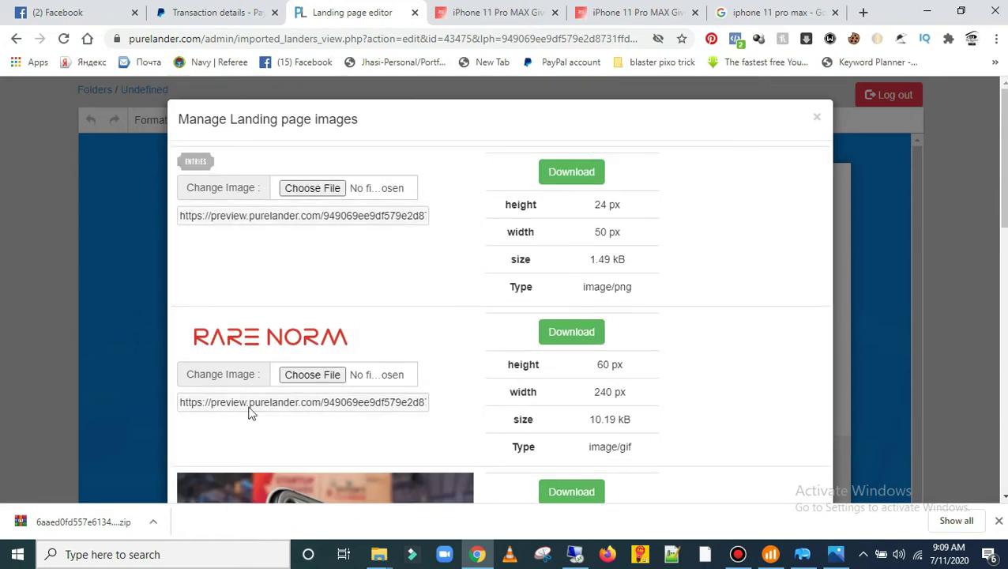
{"action": "scroll", "coordinate": [218, 348], "scroll_direction": "down", "scroll_amount": 3}
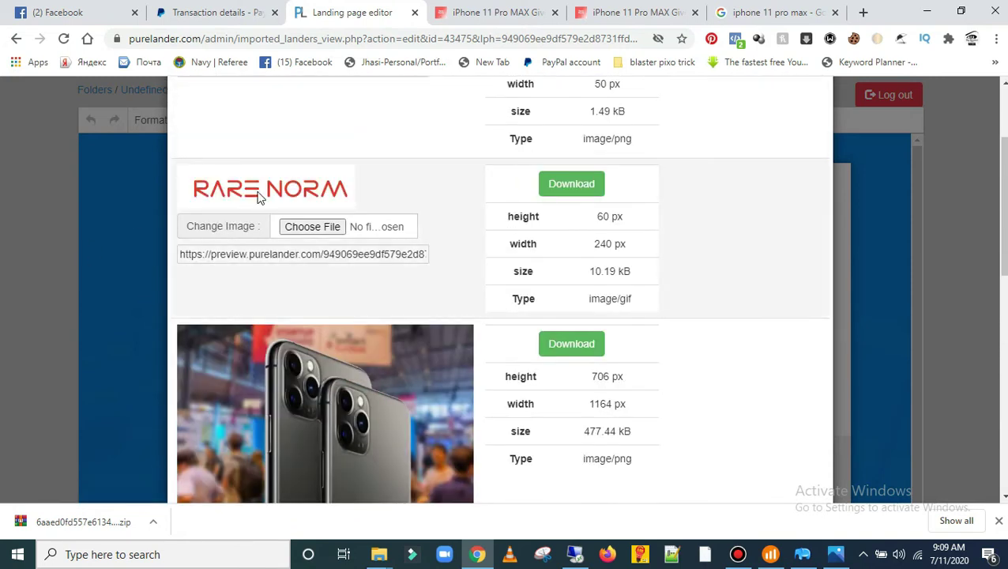
{"action": "scroll", "coordinate": [355, 293], "scroll_direction": "down", "scroll_amount": 3}
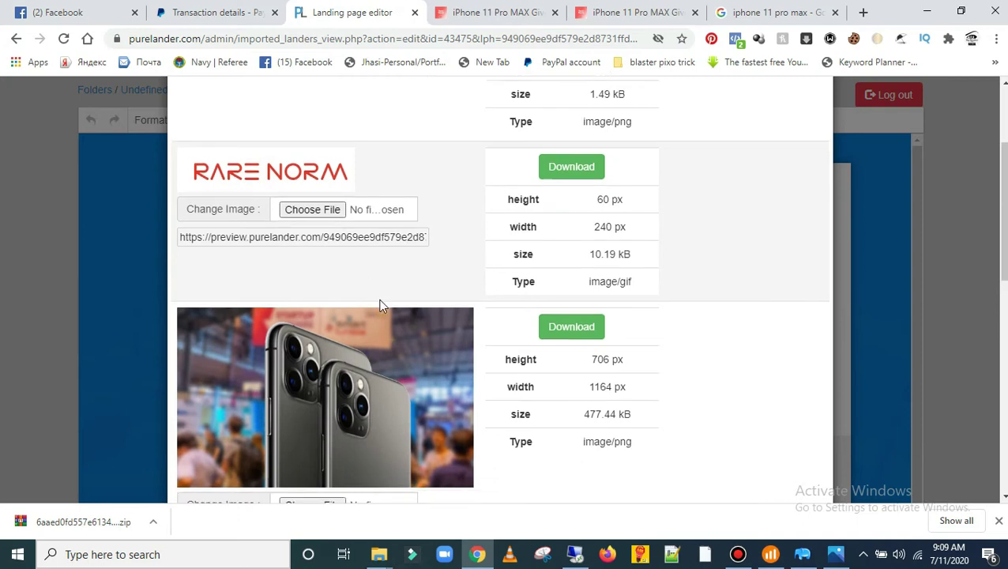
{"action": "scroll", "coordinate": [353, 418], "scroll_direction": "down", "scroll_amount": 7}
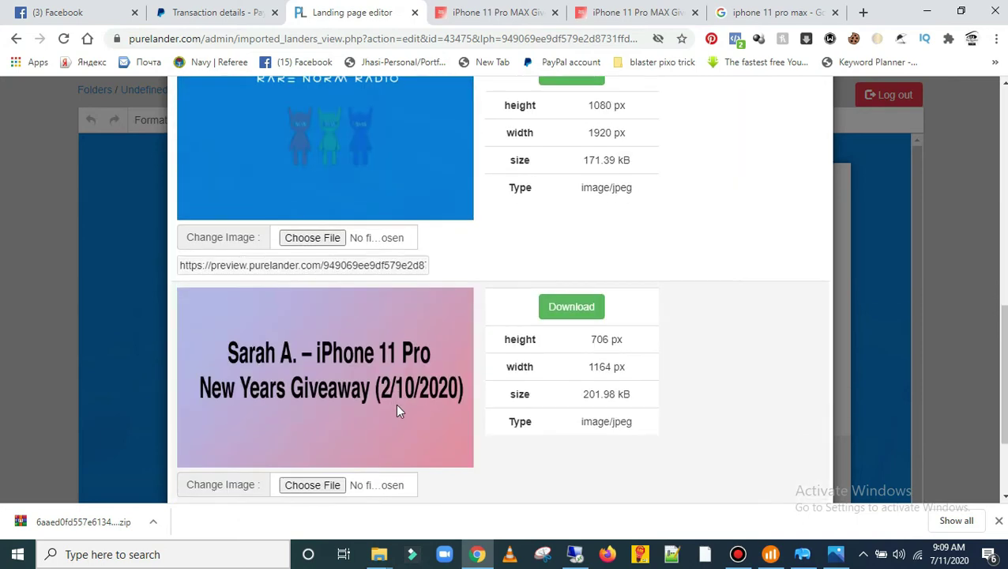
{"action": "scroll", "coordinate": [432, 351], "scroll_direction": "up", "scroll_amount": 9}
{"action": "scroll", "coordinate": [379, 355], "scroll_direction": "down", "scroll_amount": 2}
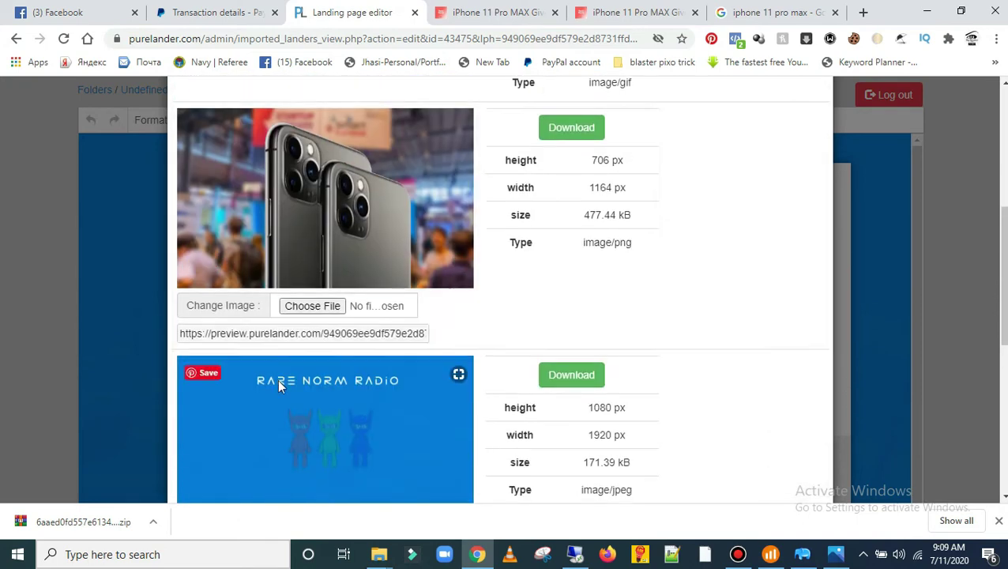
{"action": "left_click", "coordinate": [315, 312]}
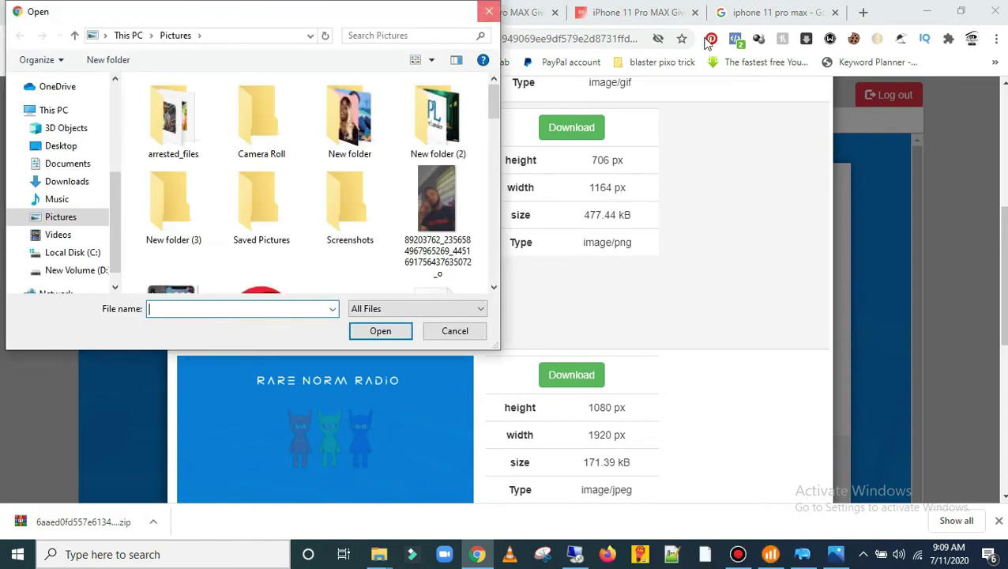
{"action": "left_click", "coordinate": [488, 11]}
Step: Switch to the Google search for "iphone 11 pro max", show image results and open the Ars Technica photo of two phones on wood
{"action": "left_click", "coordinate": [798, 12]}
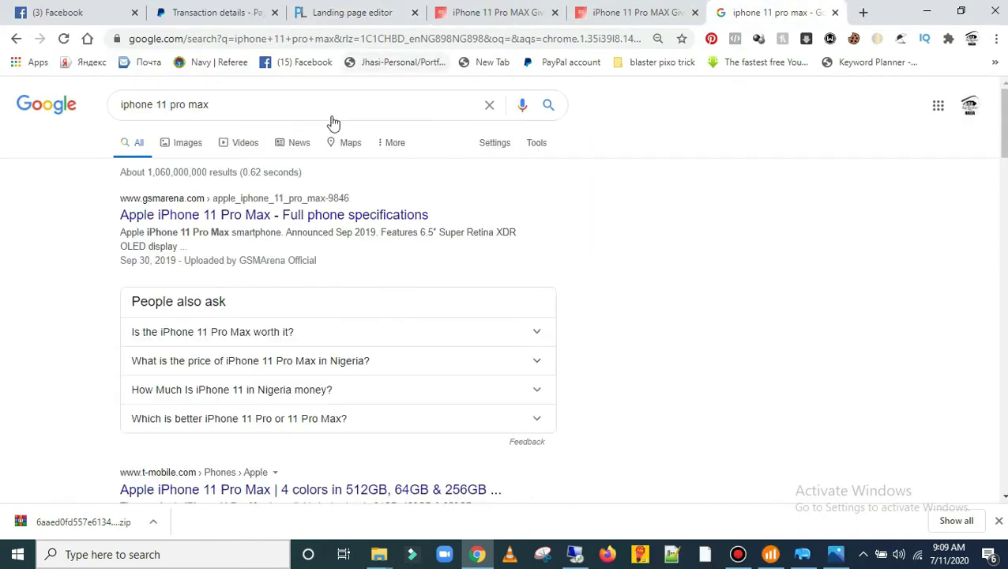
{"action": "left_click", "coordinate": [183, 144]}
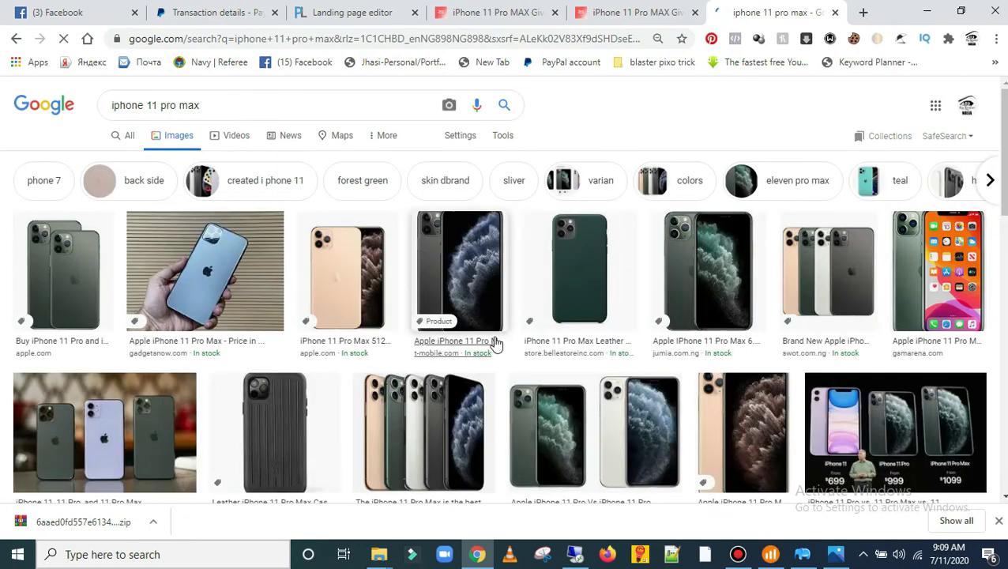
{"action": "scroll", "coordinate": [842, 312], "scroll_direction": "down", "scroll_amount": 3}
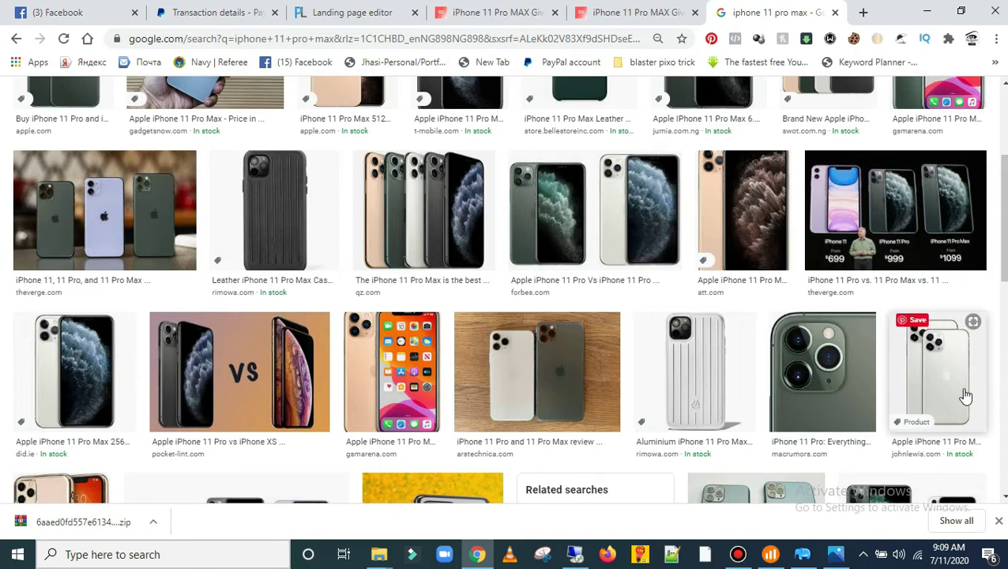
{"action": "scroll", "coordinate": [868, 402], "scroll_direction": "down", "scroll_amount": 2}
{"action": "left_click", "coordinate": [572, 272]}
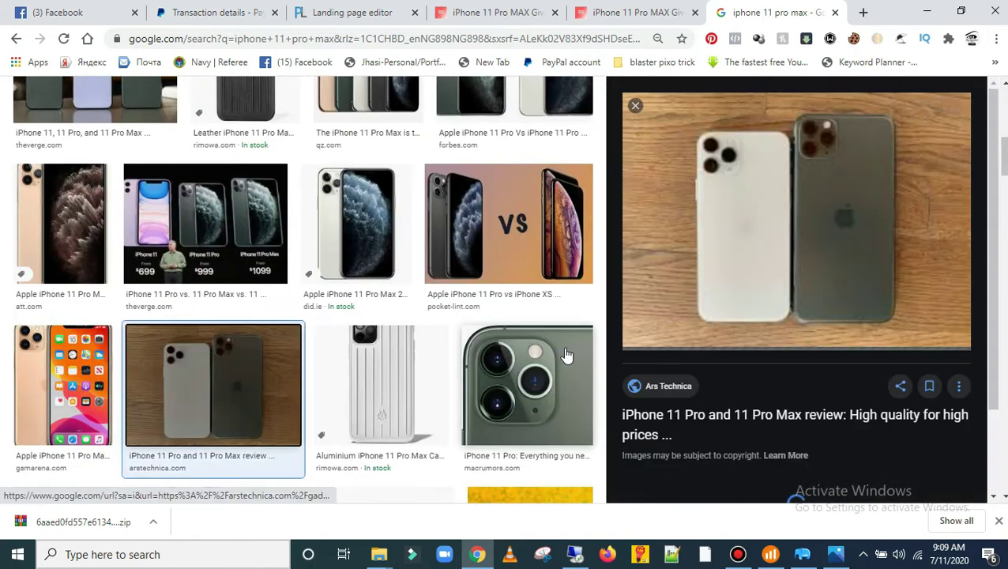
Step: Save the previewed two-phone photo to the Music folder as JPEG image iPhone-11-Pro-and-11-Pro-Max-back-1-640x467
{"action": "right_click", "coordinate": [830, 226]}
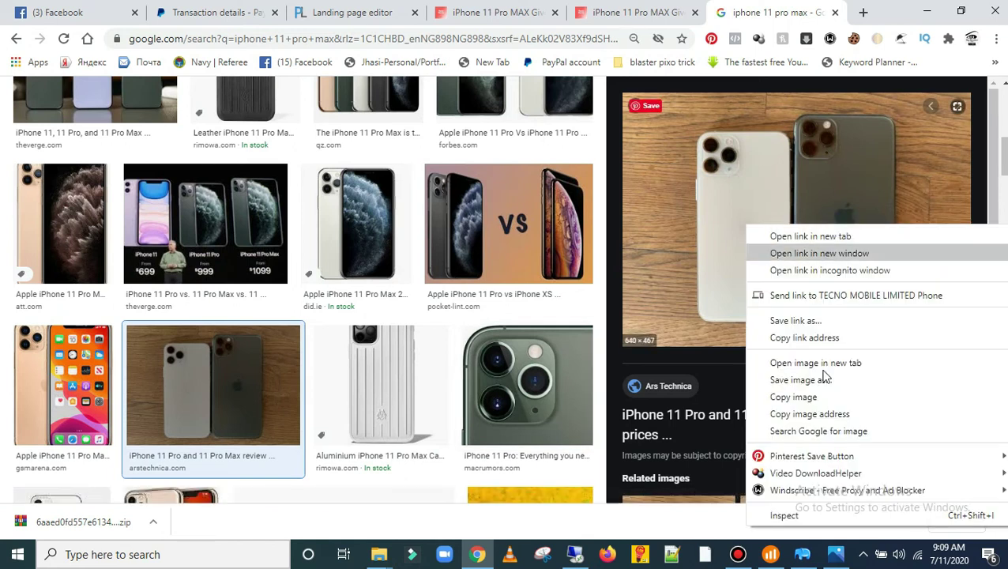
{"action": "left_click", "coordinate": [821, 380]}
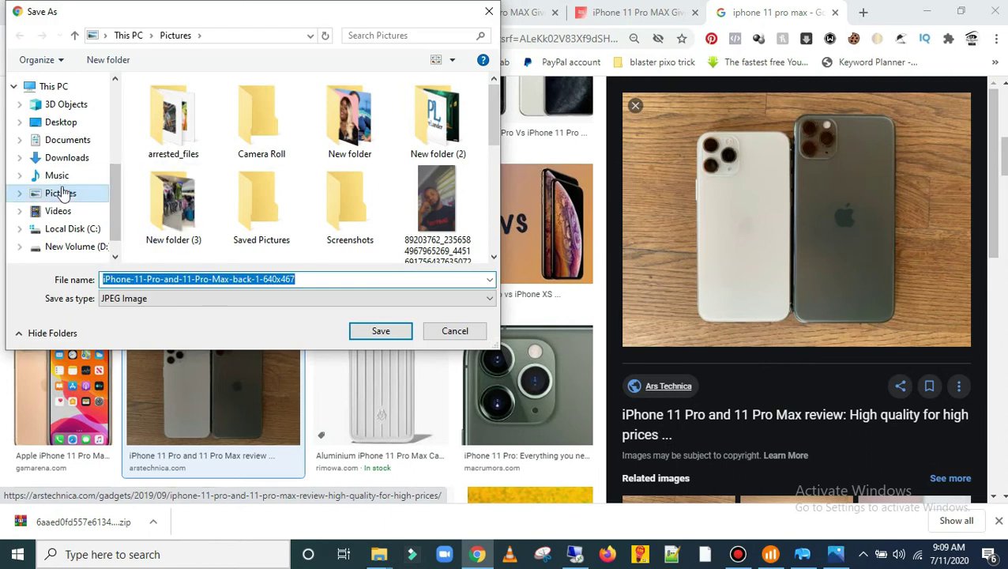
{"action": "left_click", "coordinate": [365, 331]}
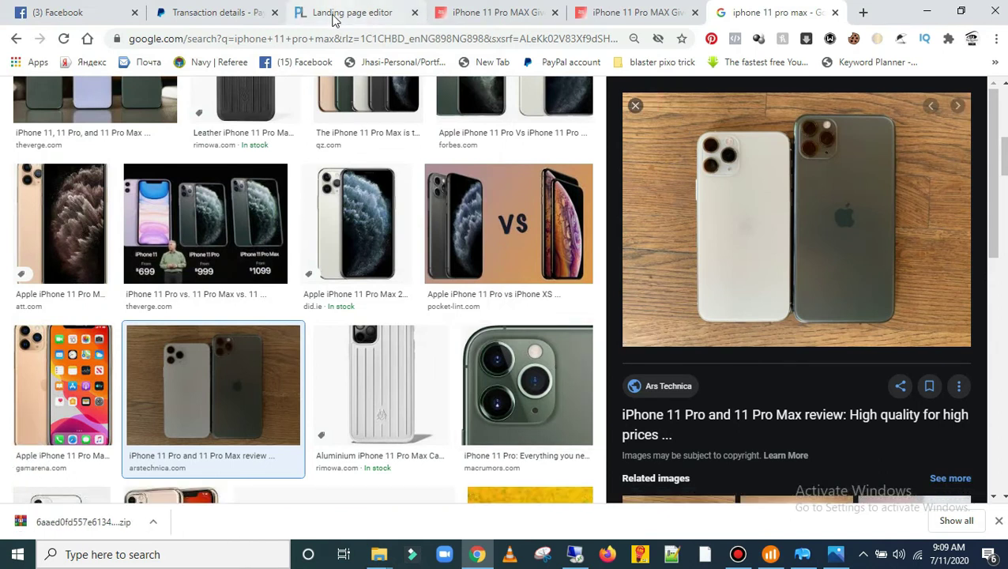
Step: Return to the landing page editor and choose iPhone-11-Pro-and-11-Pro-Max-back-1-640x467 from the Music folder as the replacement for the 1164 px wide phone photo
{"action": "left_click", "coordinate": [332, 19]}
{"action": "scroll", "coordinate": [631, 269], "scroll_direction": "up", "scroll_amount": 1}
{"action": "scroll", "coordinate": [670, 314], "scroll_direction": "down", "scroll_amount": 1}
{"action": "left_click", "coordinate": [333, 311]}
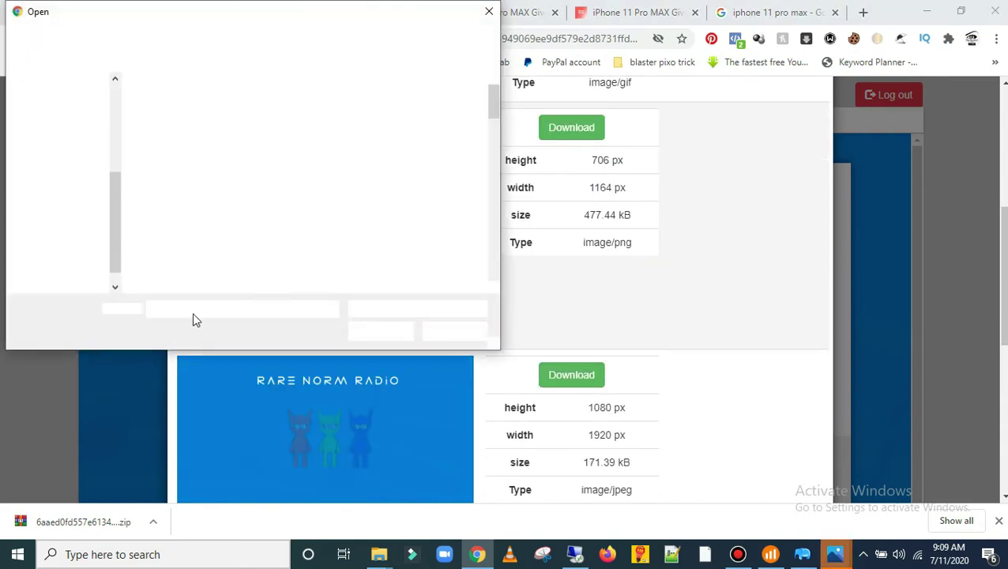
{"action": "left_click", "coordinate": [66, 201]}
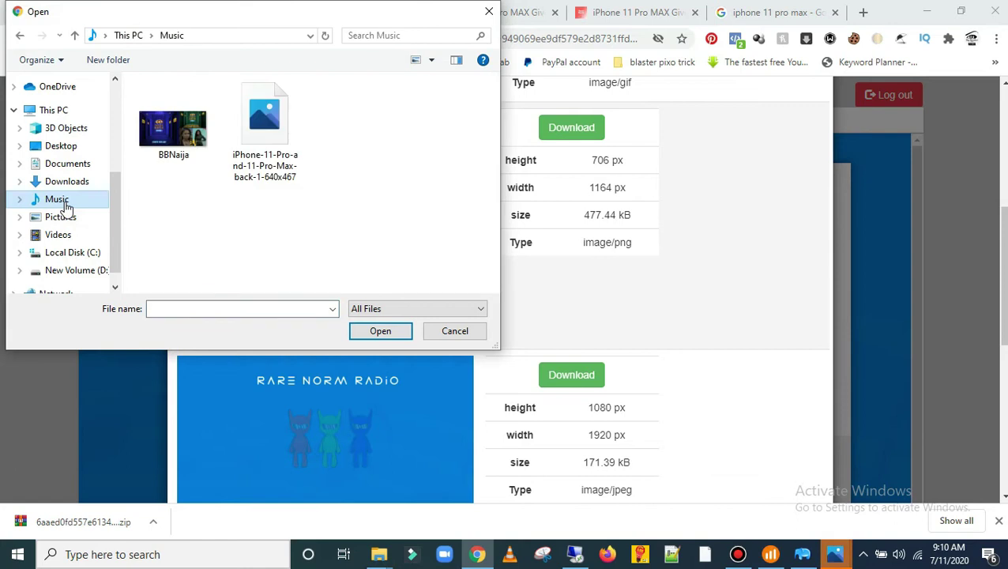
{"action": "left_click", "coordinate": [182, 130]}
{"action": "left_click", "coordinate": [248, 140]}
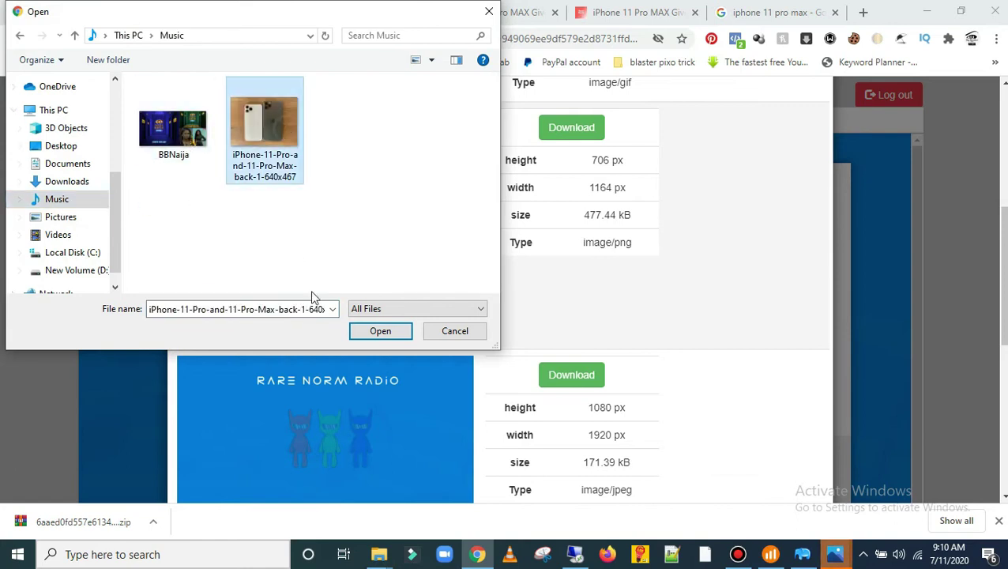
{"action": "left_click", "coordinate": [391, 336]}
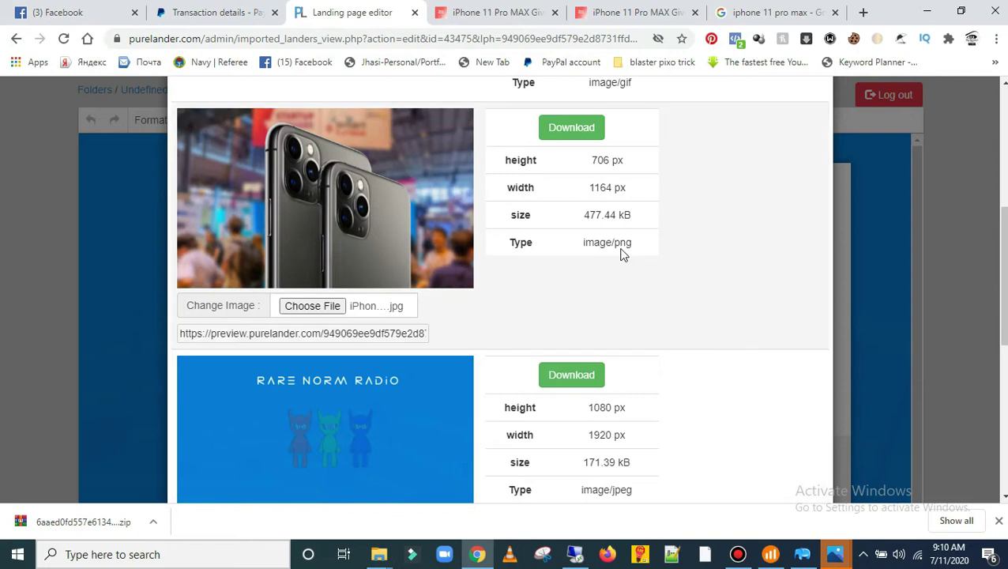
{"action": "scroll", "coordinate": [628, 245], "scroll_direction": "down", "scroll_amount": 5}
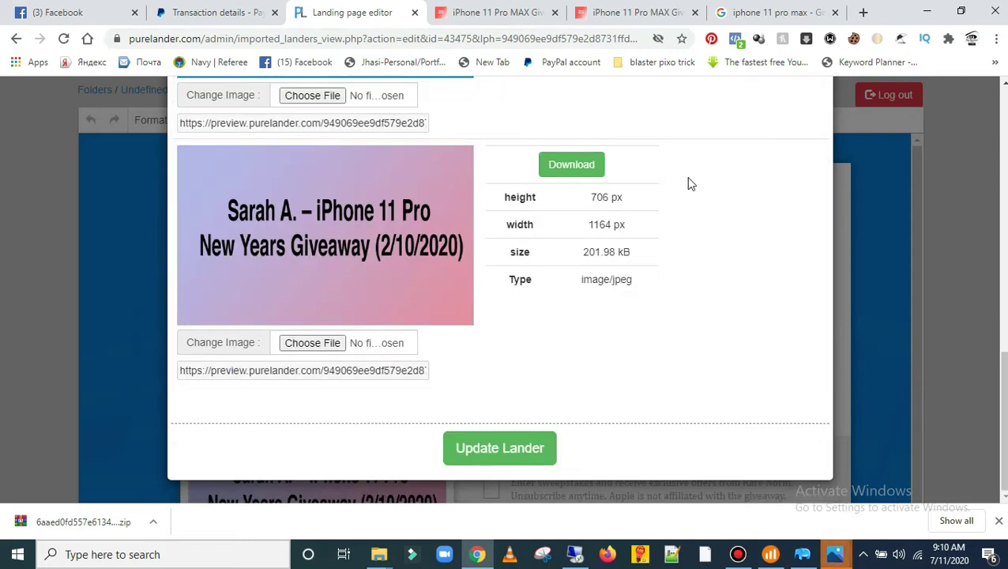
{"action": "scroll", "coordinate": [560, 294], "scroll_direction": "up", "scroll_amount": 4}
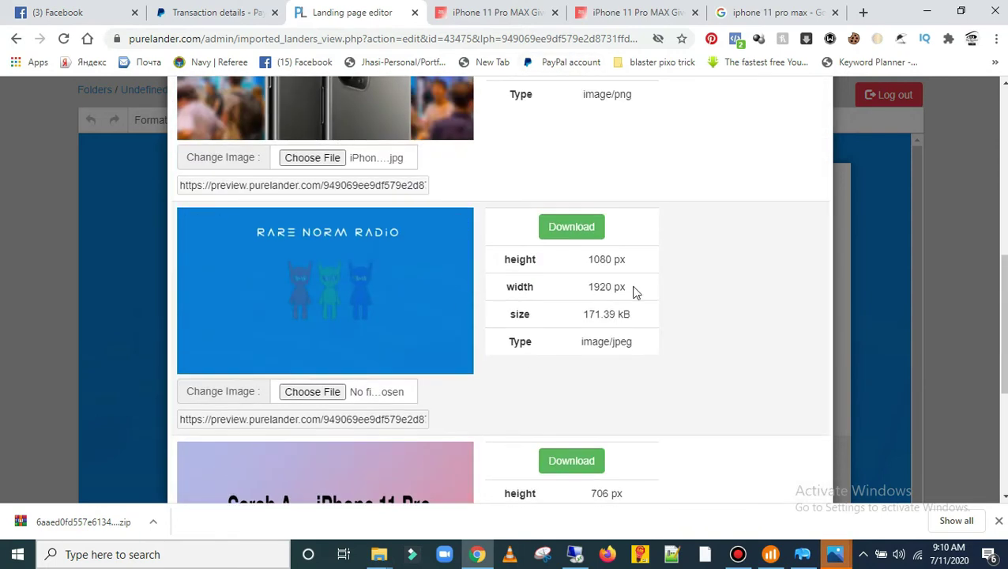
{"action": "left_click", "coordinate": [313, 392]}
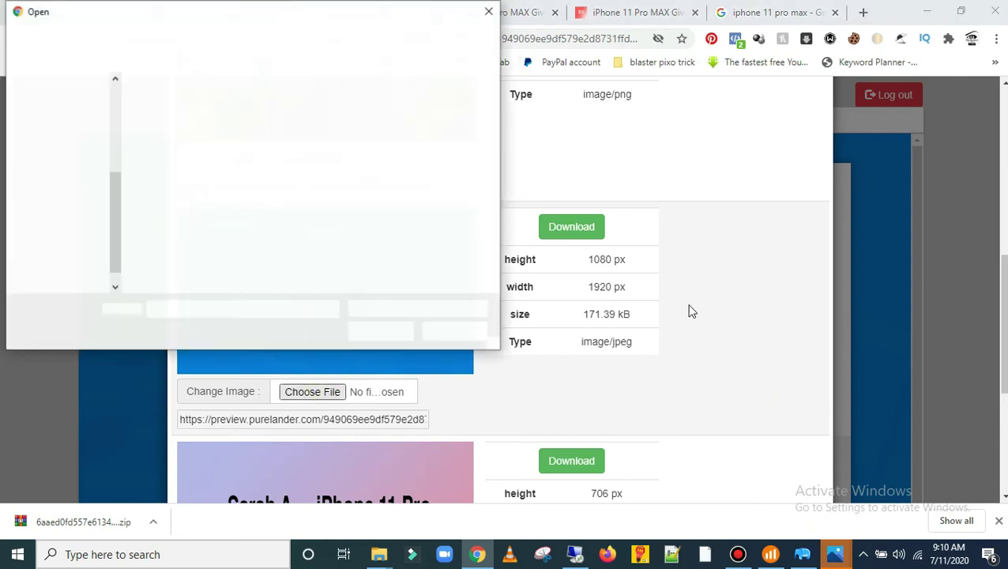
{"action": "key", "text": "Escape"}
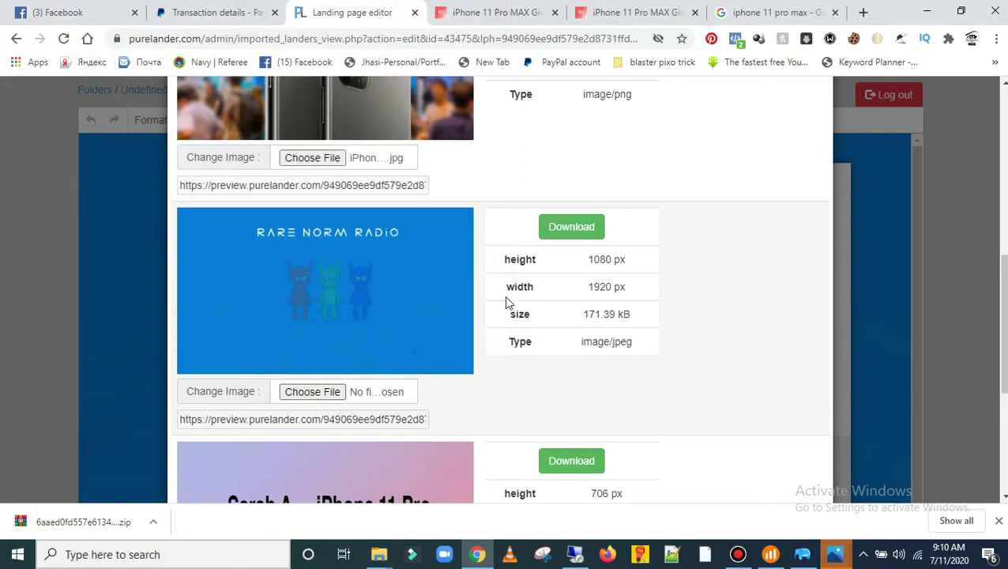
Step: Update the lander to apply the chosen replacement phone photo
{"action": "scroll", "coordinate": [389, 232], "scroll_direction": "up", "scroll_amount": 3}
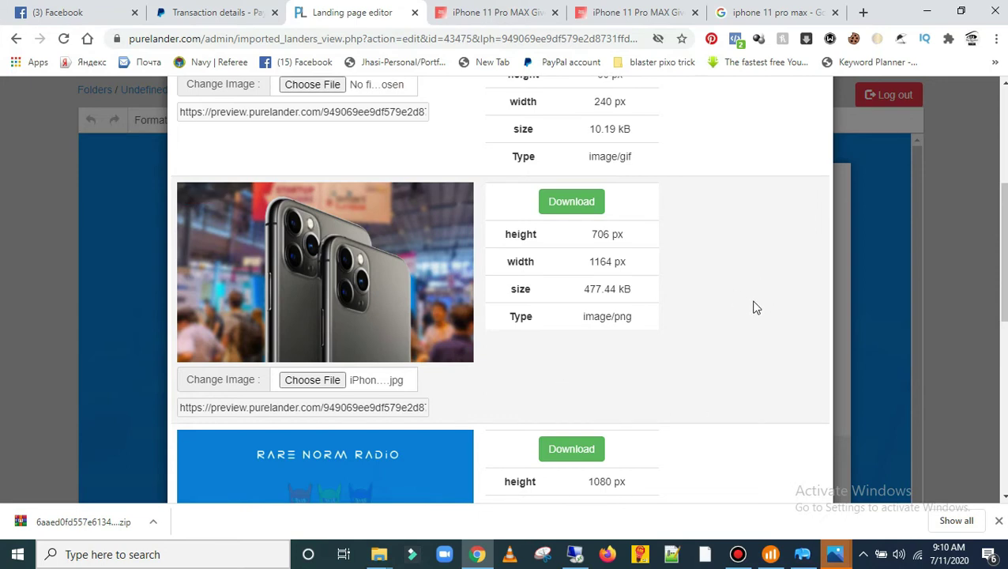
{"action": "scroll", "coordinate": [754, 304], "scroll_direction": "up", "scroll_amount": 4}
{"action": "scroll", "coordinate": [755, 308], "scroll_direction": "down", "scroll_amount": 4}
{"action": "scroll", "coordinate": [754, 310], "scroll_direction": "down", "scroll_amount": 7}
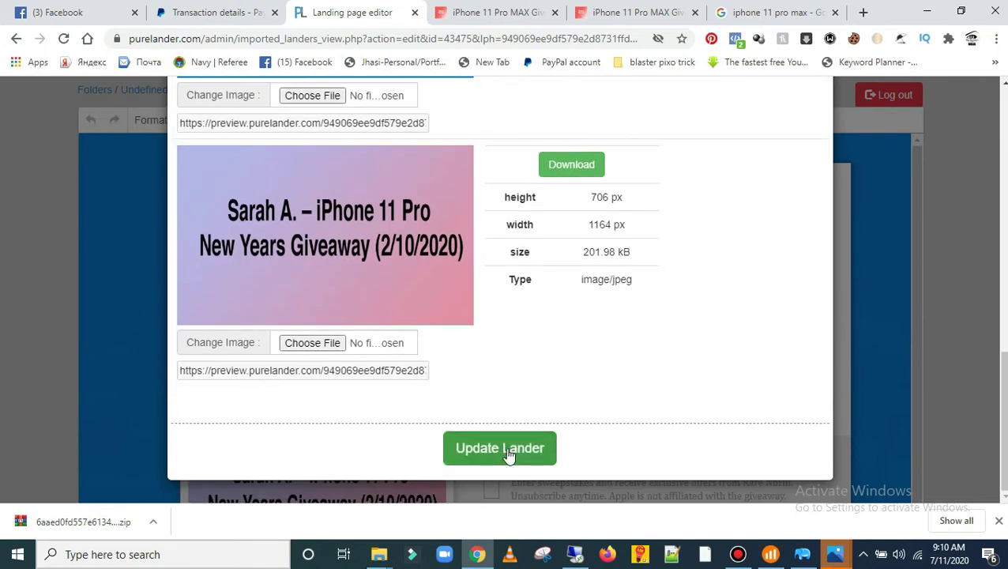
{"action": "left_click", "coordinate": [506, 451]}
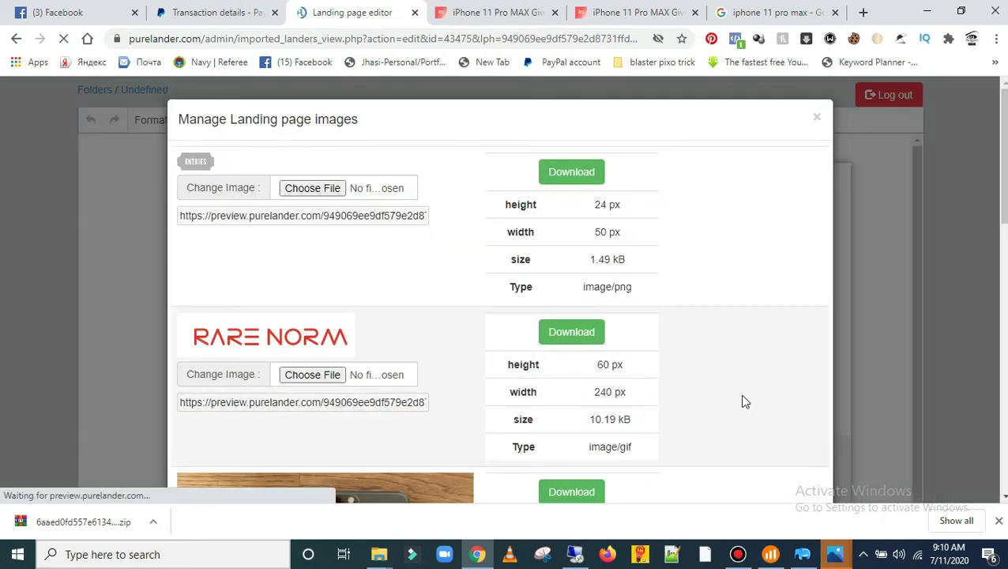
Step: Check the updated list of landing page images and close the image manager
{"action": "scroll", "coordinate": [739, 430], "scroll_direction": "down", "scroll_amount": 10}
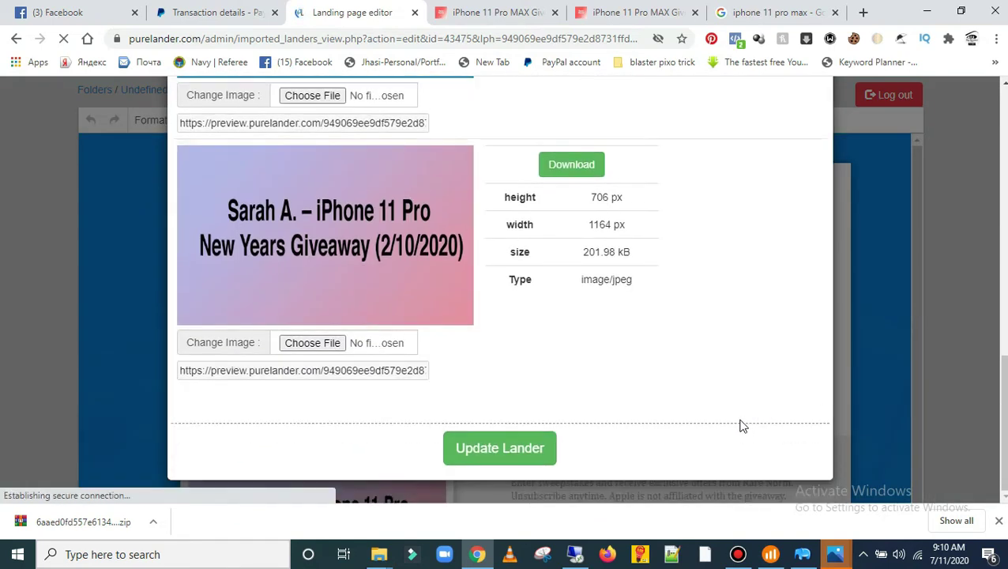
{"action": "scroll", "coordinate": [715, 404], "scroll_direction": "up", "scroll_amount": 6}
{"action": "scroll", "coordinate": [715, 404], "scroll_direction": "up", "scroll_amount": 5}
{"action": "left_click", "coordinate": [818, 120]}
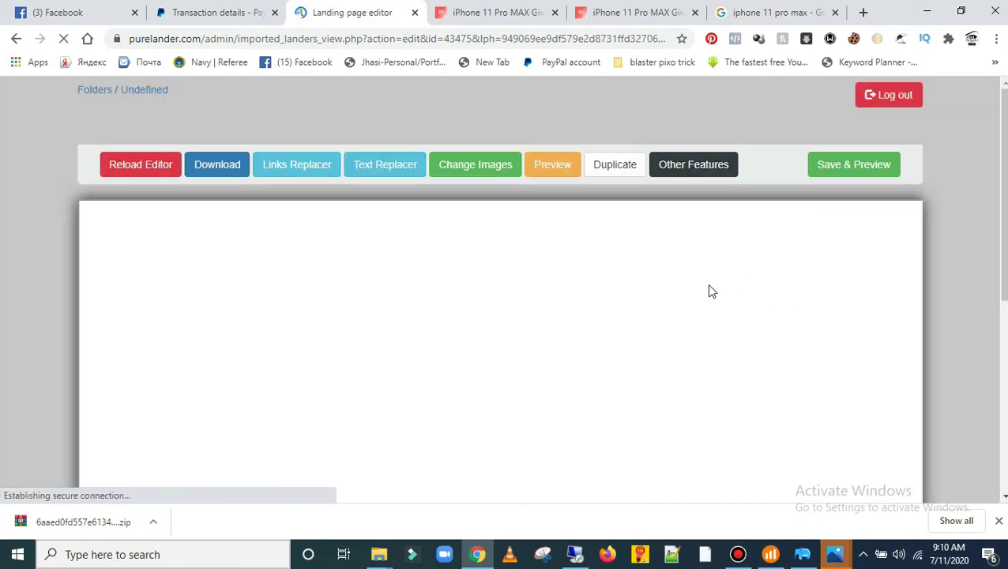
Step: Examine the replaced phone photo in both the editable page and the preview below it
{"action": "scroll", "coordinate": [691, 342], "scroll_direction": "down", "scroll_amount": 1}
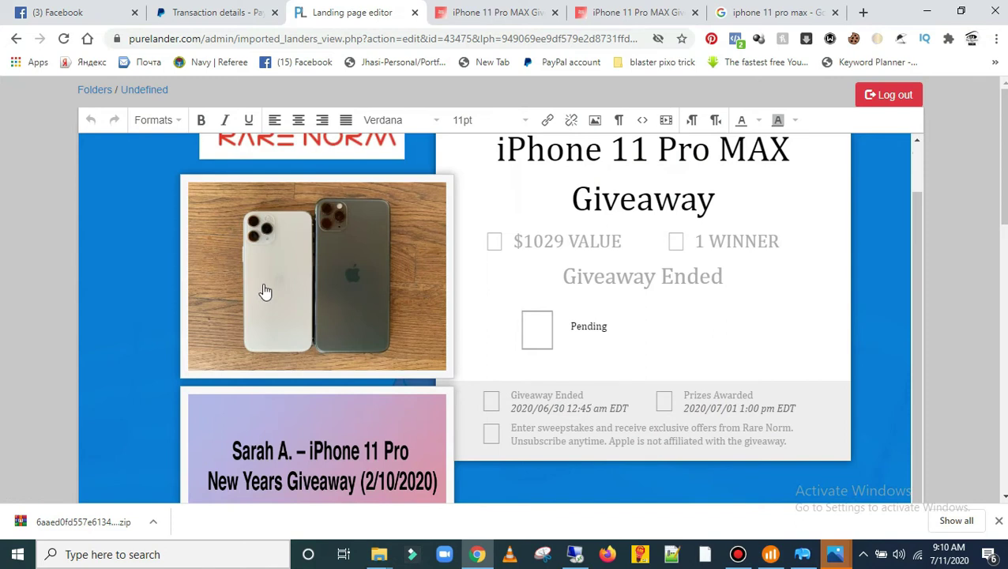
{"action": "scroll", "coordinate": [327, 360], "scroll_direction": "down", "scroll_amount": 2}
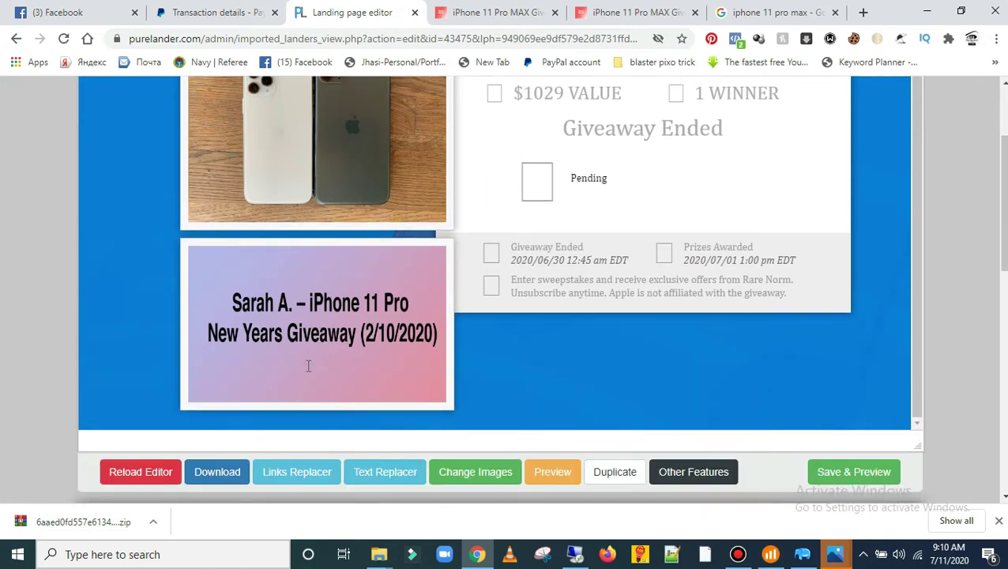
{"action": "scroll", "coordinate": [436, 317], "scroll_direction": "down", "scroll_amount": 1}
{"action": "scroll", "coordinate": [300, 374], "scroll_direction": "up", "scroll_amount": 2}
{"action": "scroll", "coordinate": [378, 106], "scroll_direction": "up", "scroll_amount": 1}
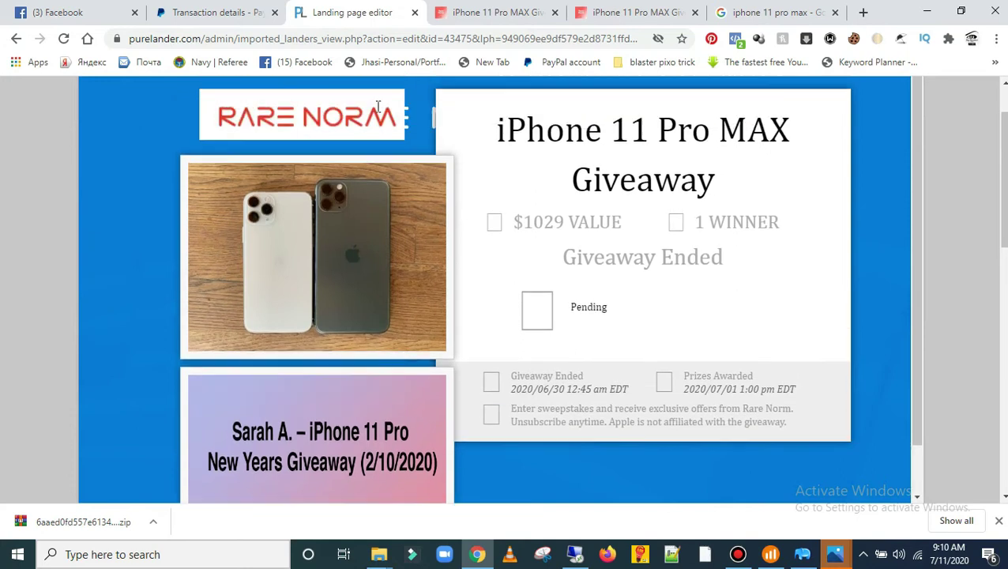
{"action": "scroll", "coordinate": [690, 205], "scroll_direction": "down", "scroll_amount": 5}
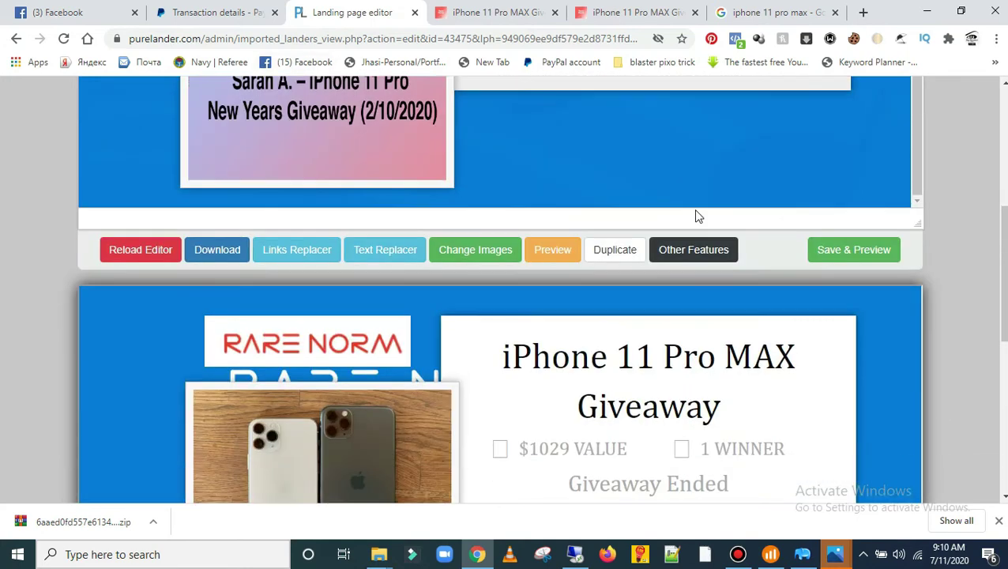
{"action": "scroll", "coordinate": [642, 265], "scroll_direction": "down", "scroll_amount": 1}
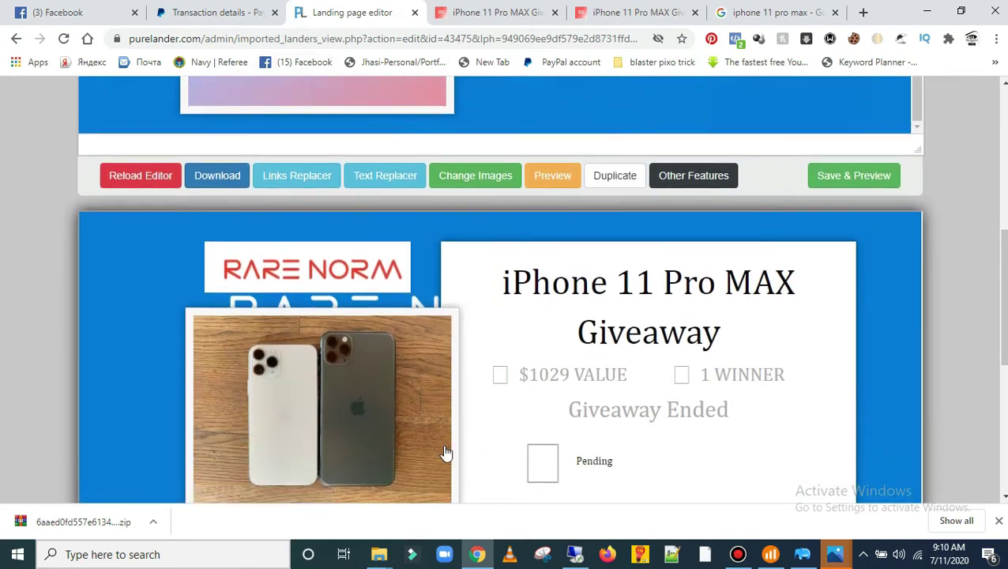
{"action": "scroll", "coordinate": [606, 113], "scroll_direction": "down", "scroll_amount": 2}
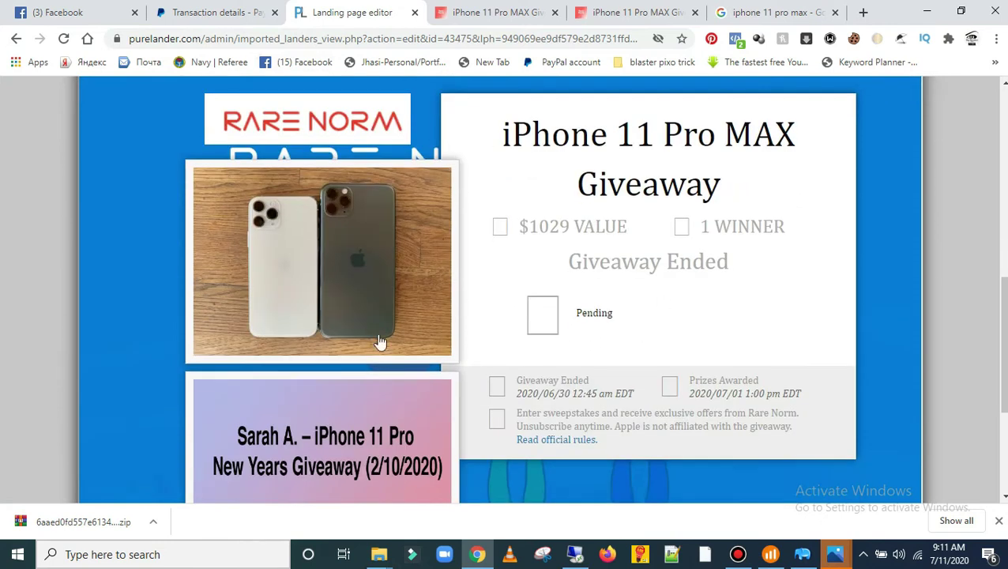
{"action": "scroll", "coordinate": [637, 292], "scroll_direction": "down", "scroll_amount": 1}
{"action": "scroll", "coordinate": [652, 254], "scroll_direction": "up", "scroll_amount": 1}
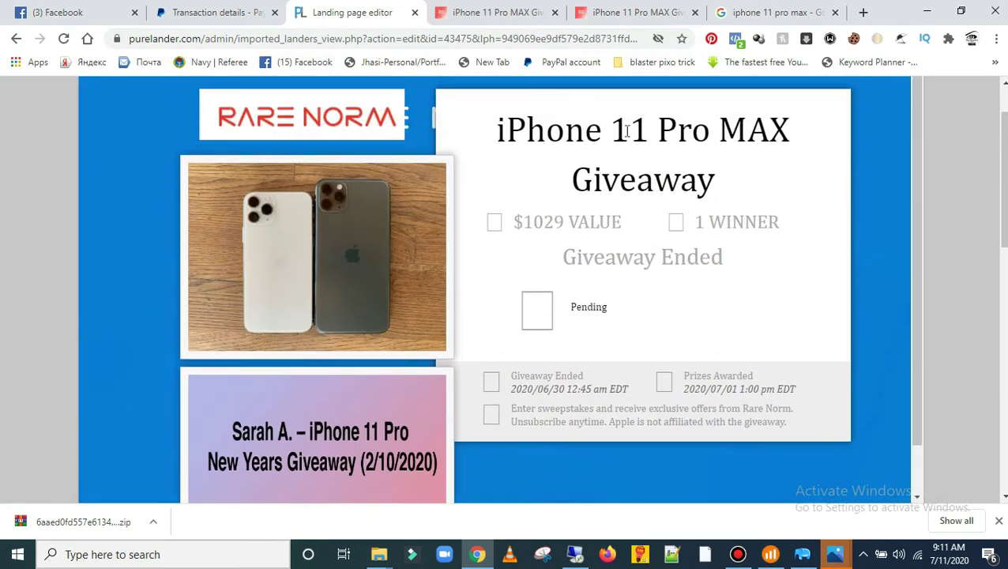
Step: Remove "Pro MAX" from the main heading so it reads "iPhone 11 Giveaway"
{"action": "left_click", "coordinate": [786, 135]}
{"action": "key", "text": "Delete"}
{"action": "key", "text": "BackSpace"}
{"action": "key", "text": "BackSpace"}
{"action": "key", "text": "BackSpace"}
{"action": "key", "text": "BackSpace"}
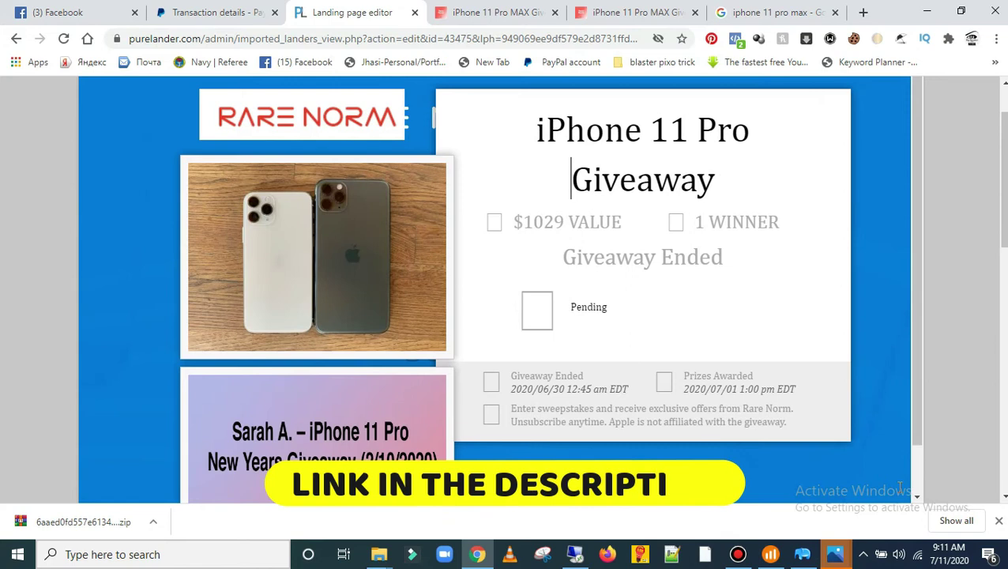
{"action": "key", "text": "BackSpace"}
{"action": "key", "text": "BackSpace"}
{"action": "key", "text": "BackSpace"}
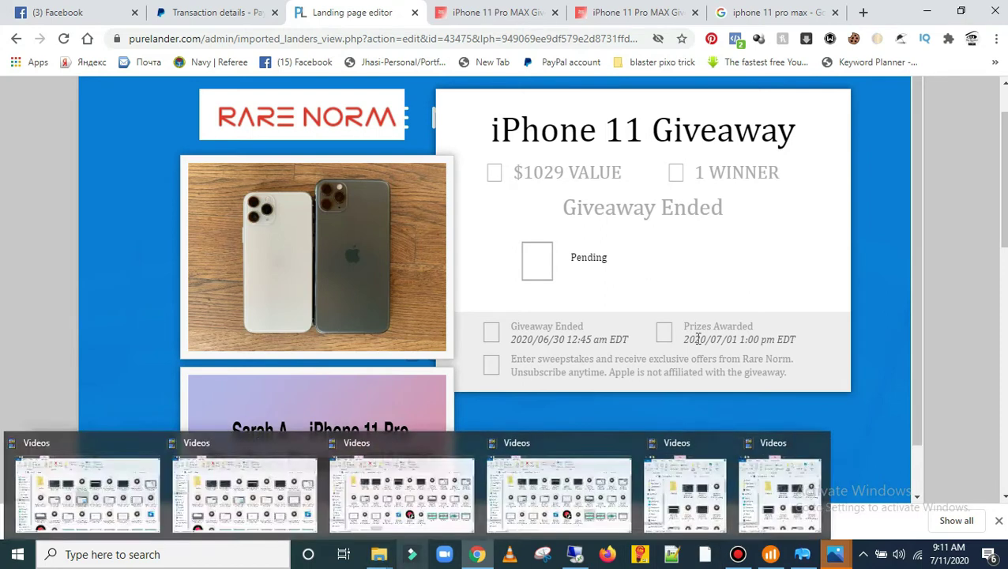
Step: Compare the heading in the preview with the edited page, and save the landing page to refresh the preview
{"action": "scroll", "coordinate": [781, 314], "scroll_direction": "down", "scroll_amount": 5}
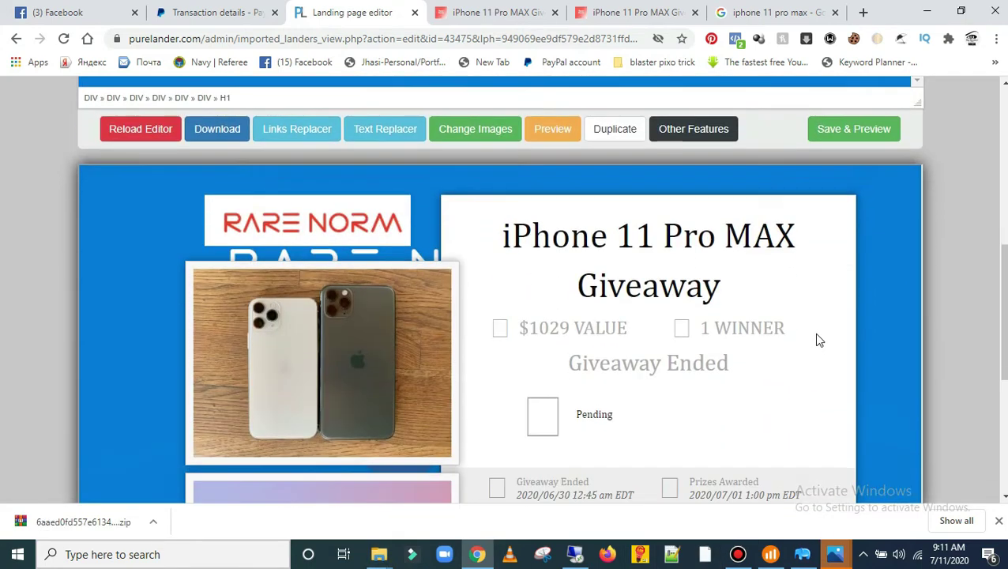
{"action": "scroll", "coordinate": [813, 333], "scroll_direction": "down", "scroll_amount": 2}
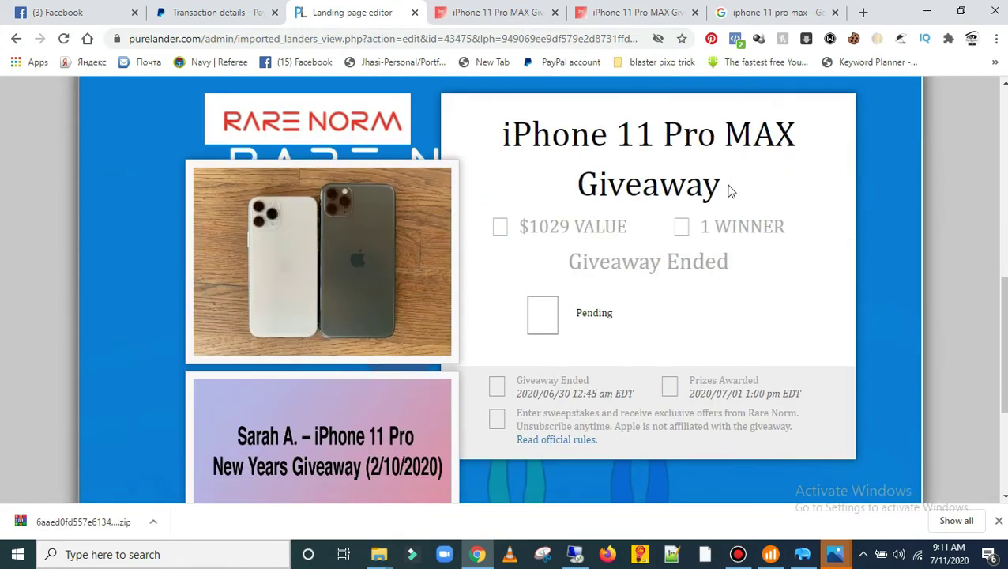
{"action": "scroll", "coordinate": [810, 131], "scroll_direction": "up", "scroll_amount": 3}
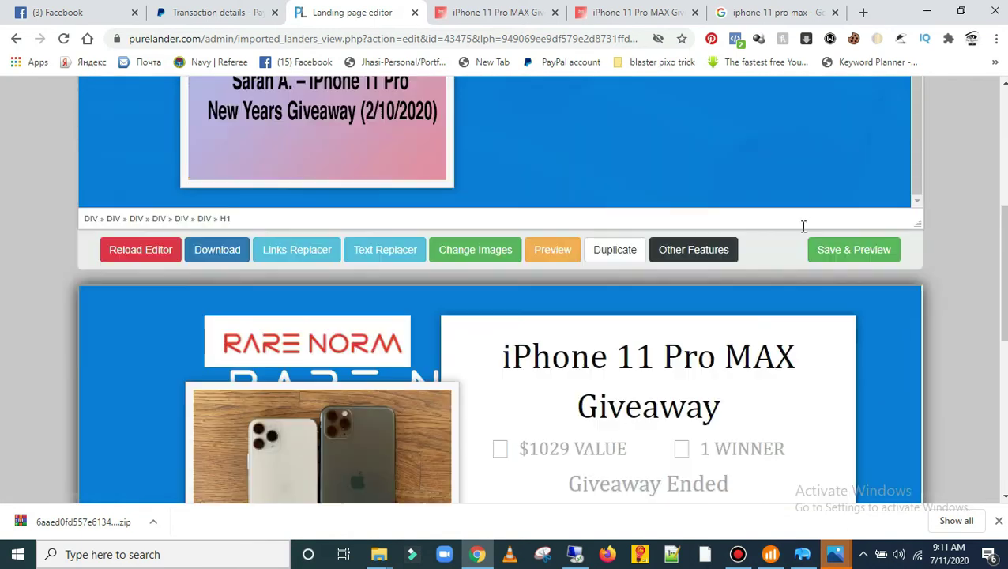
{"action": "scroll", "coordinate": [891, 261], "scroll_direction": "down", "scroll_amount": 1}
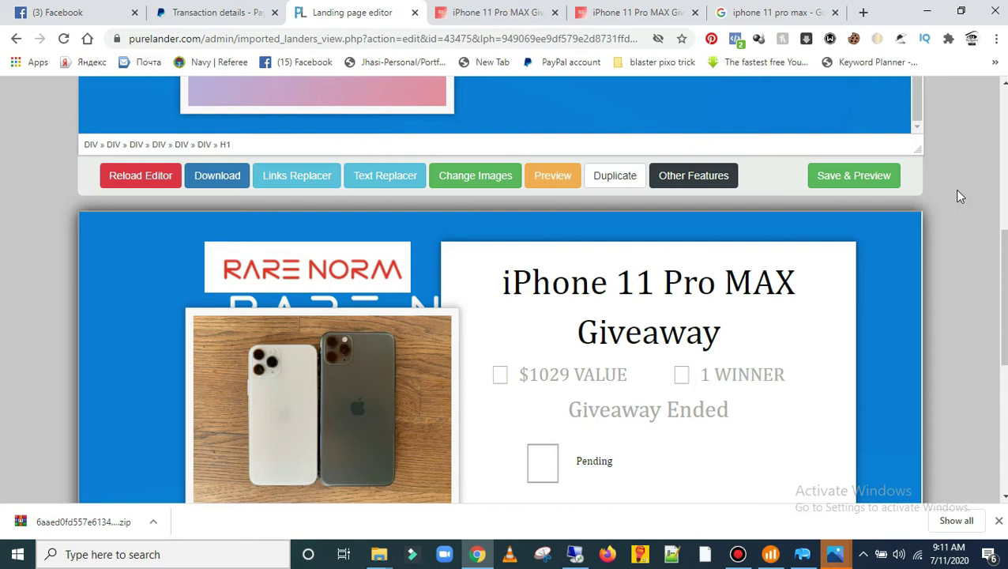
{"action": "left_click", "coordinate": [861, 179]}
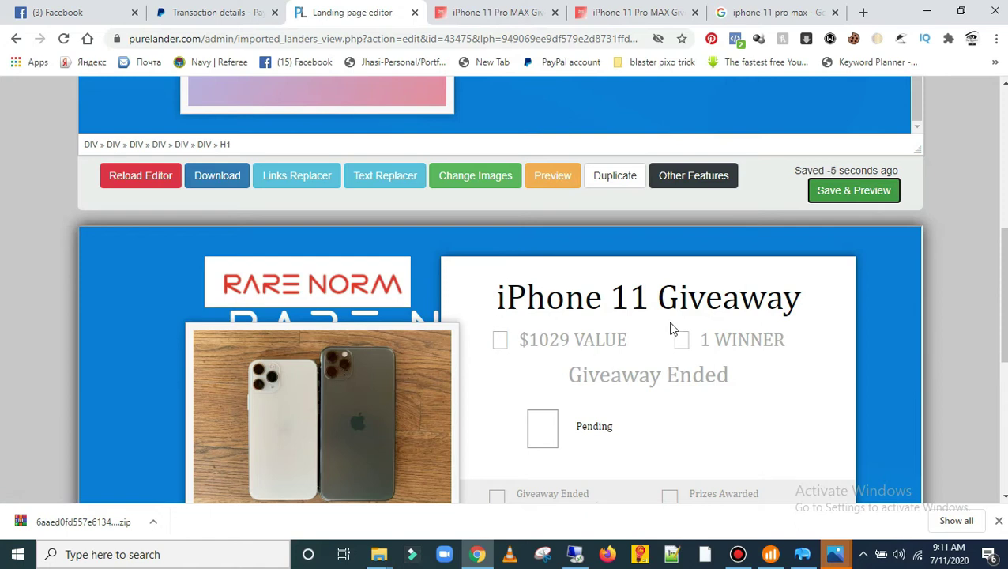
Step: Examine the refreshed preview for the edited heading and the replaced phone photo
{"action": "scroll", "coordinate": [750, 357], "scroll_direction": "down", "scroll_amount": 3}
{"action": "scroll", "coordinate": [749, 357], "scroll_direction": "up", "scroll_amount": 2}
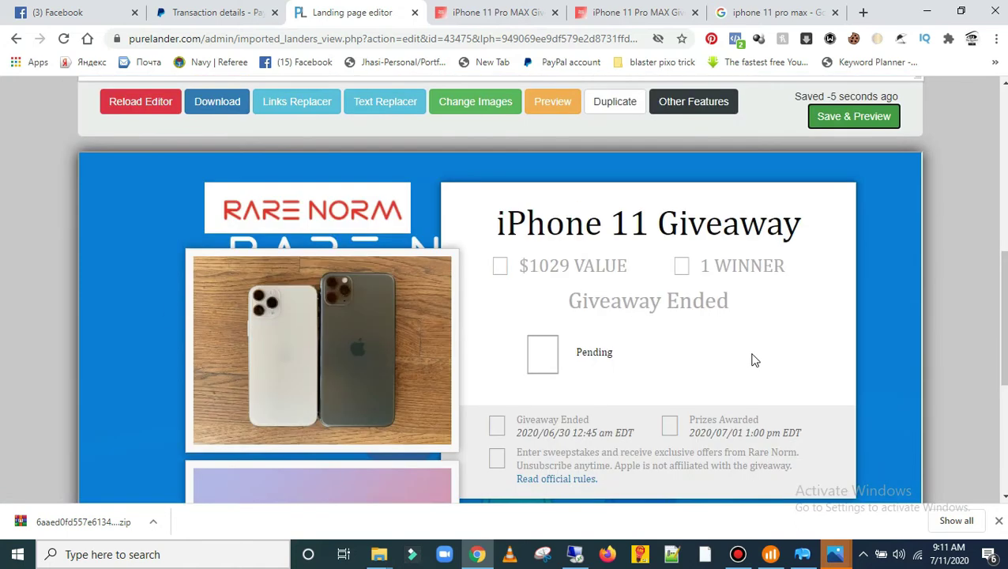
{"action": "scroll", "coordinate": [754, 360], "scroll_direction": "down", "scroll_amount": 4}
{"action": "scroll", "coordinate": [760, 367], "scroll_direction": "down", "scroll_amount": 3}
{"action": "scroll", "coordinate": [747, 389], "scroll_direction": "down", "scroll_amount": 3}
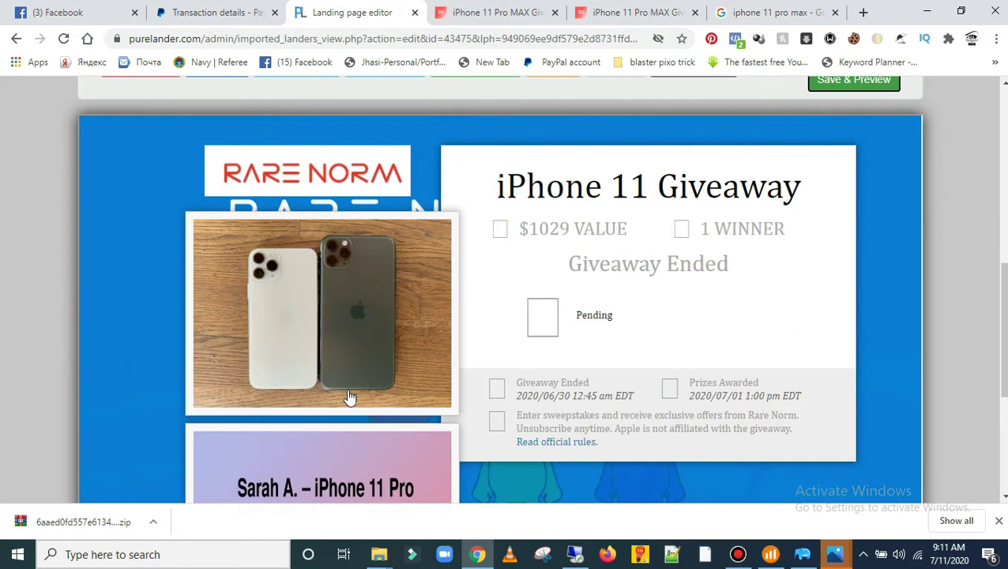
{"action": "scroll", "coordinate": [660, 360], "scroll_direction": "down", "scroll_amount": 3}
{"action": "scroll", "coordinate": [762, 414], "scroll_direction": "up", "scroll_amount": 6}
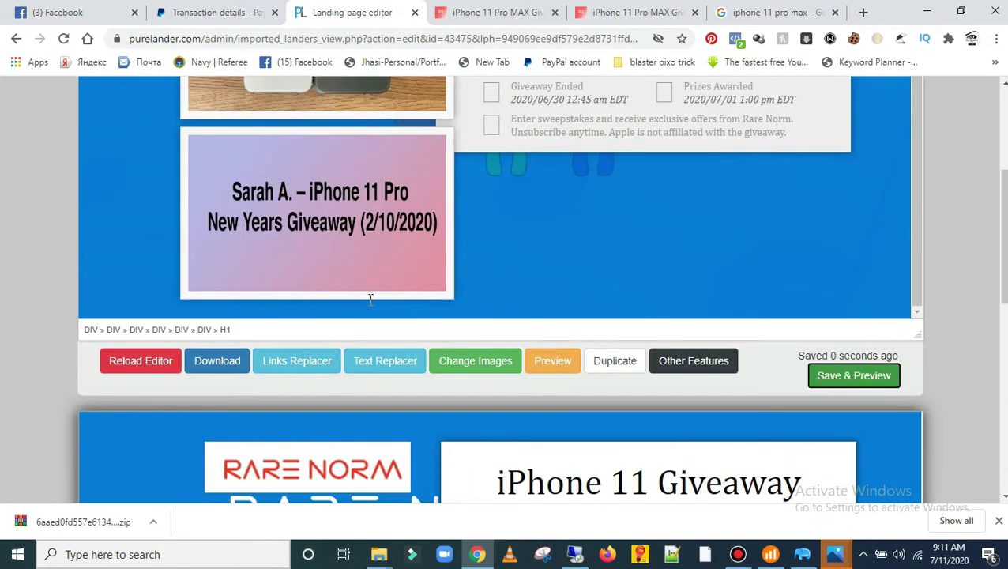
{"action": "scroll", "coordinate": [522, 271], "scroll_direction": "up", "scroll_amount": 1}
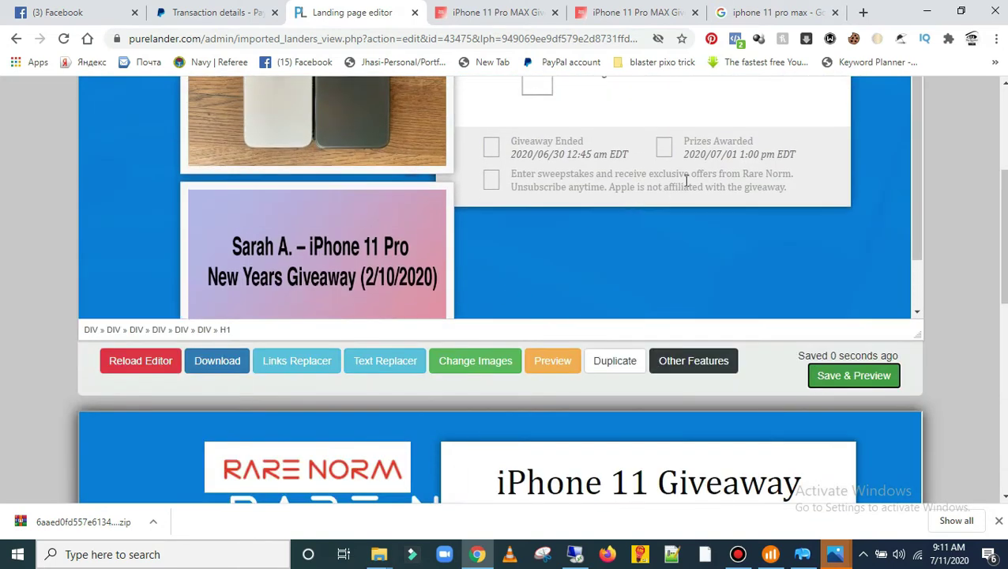
{"action": "scroll", "coordinate": [641, 244], "scroll_direction": "down", "scroll_amount": 1}
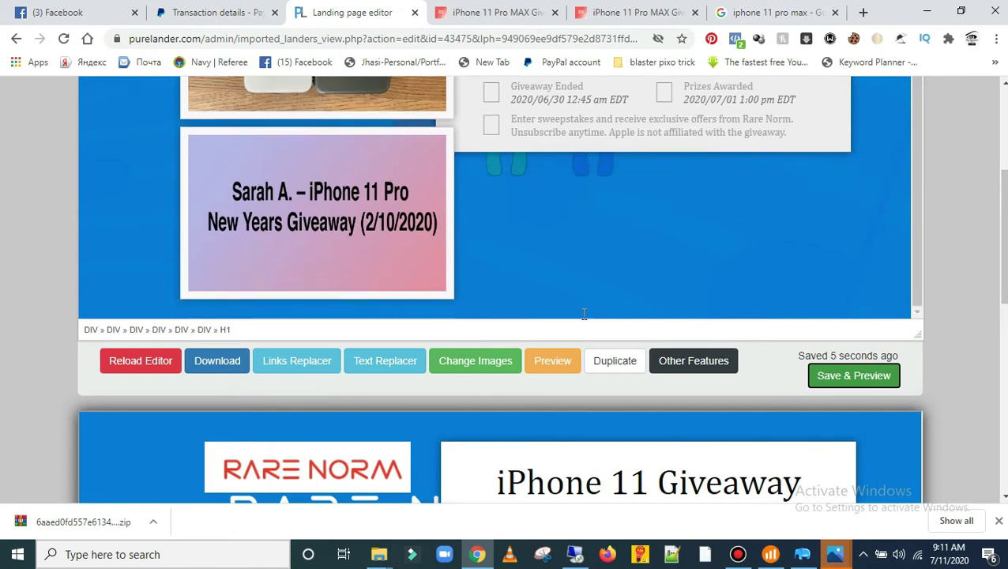
Step: Compress and minify the landing page in the download options, and download its normal version as a zip
{"action": "left_click", "coordinate": [231, 366]}
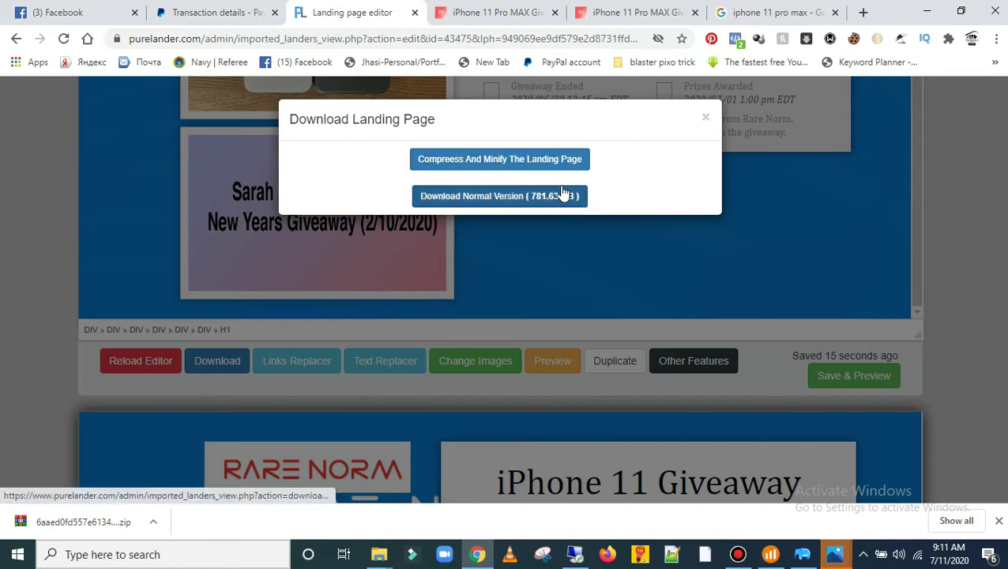
{"action": "left_click", "coordinate": [544, 159]}
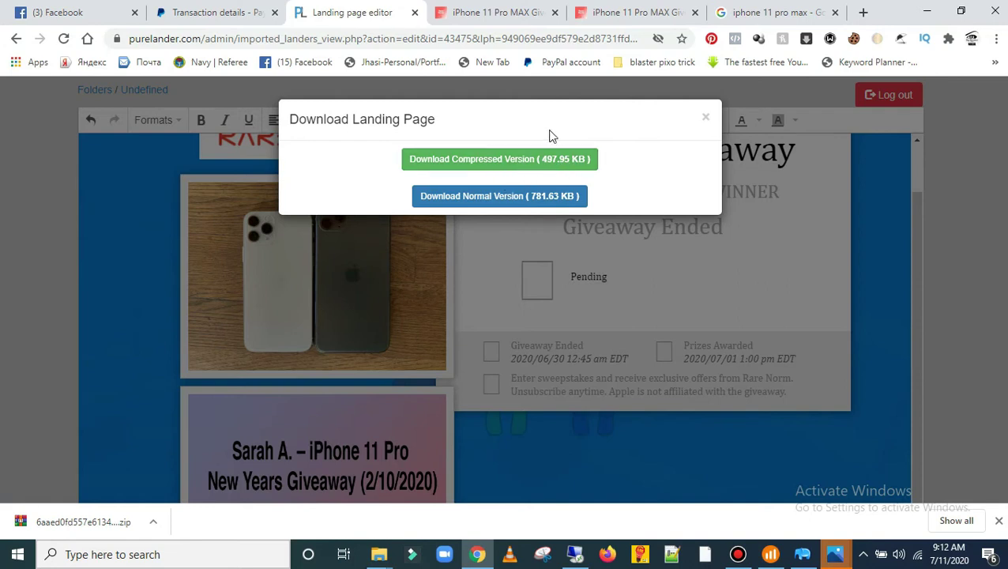
{"action": "left_click", "coordinate": [515, 201]}
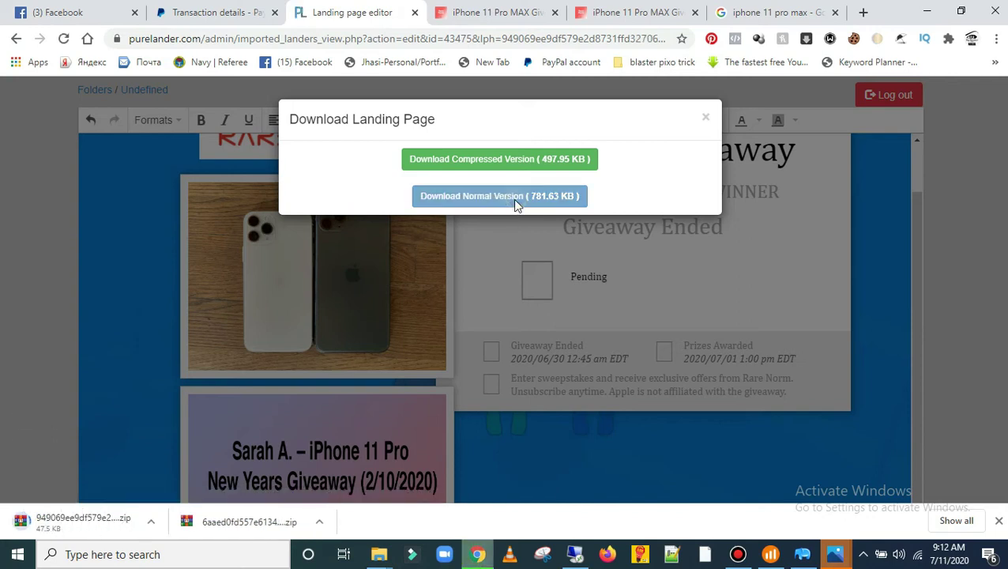
Step: Show the newly downloaded landing page zip in its download folder
{"action": "left_click", "coordinate": [320, 521]}
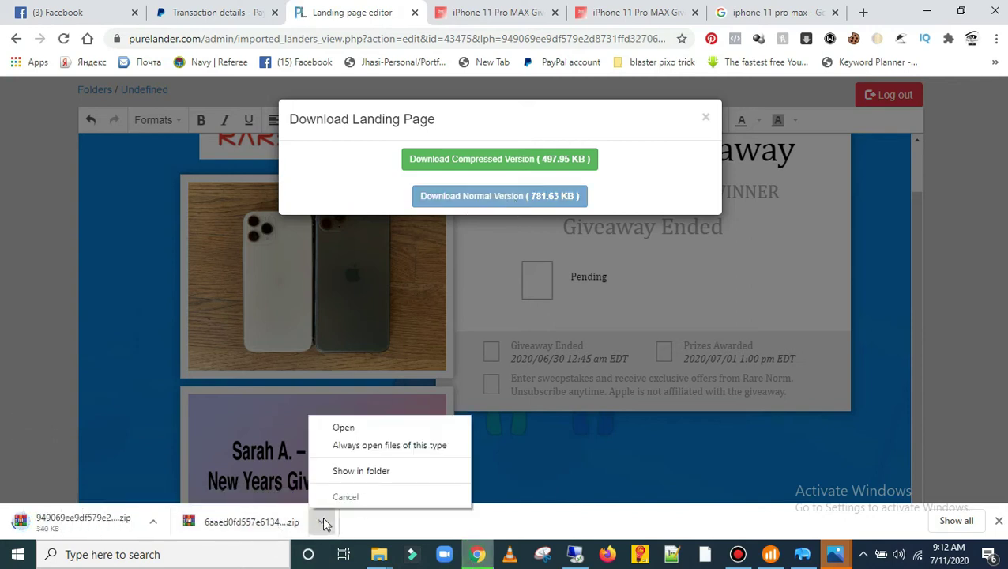
{"action": "left_click", "coordinate": [321, 524]}
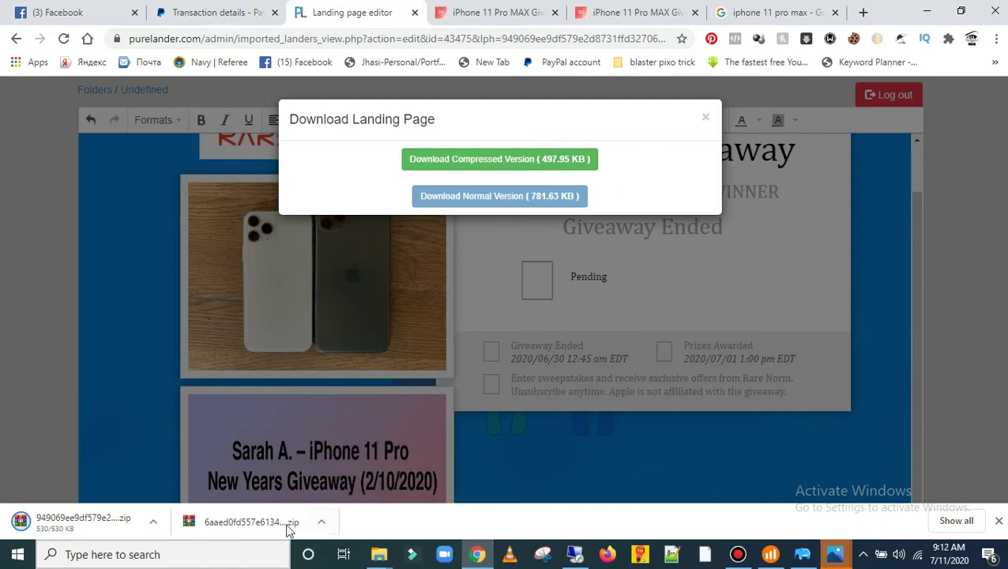
{"action": "left_click", "coordinate": [154, 522]}
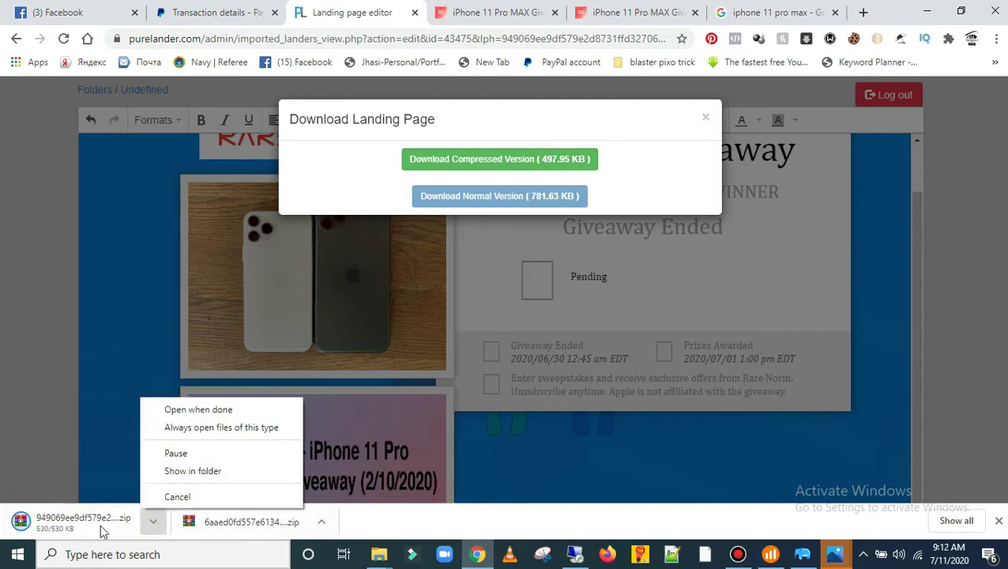
{"action": "left_click", "coordinate": [197, 471]}
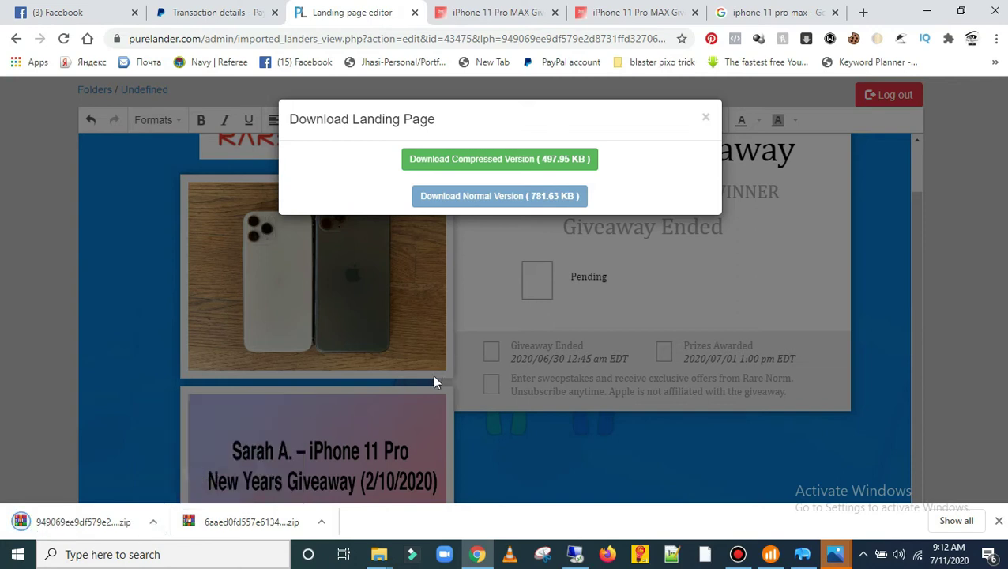
{"action": "left_click", "coordinate": [155, 522]}
{"action": "left_click", "coordinate": [200, 471]}
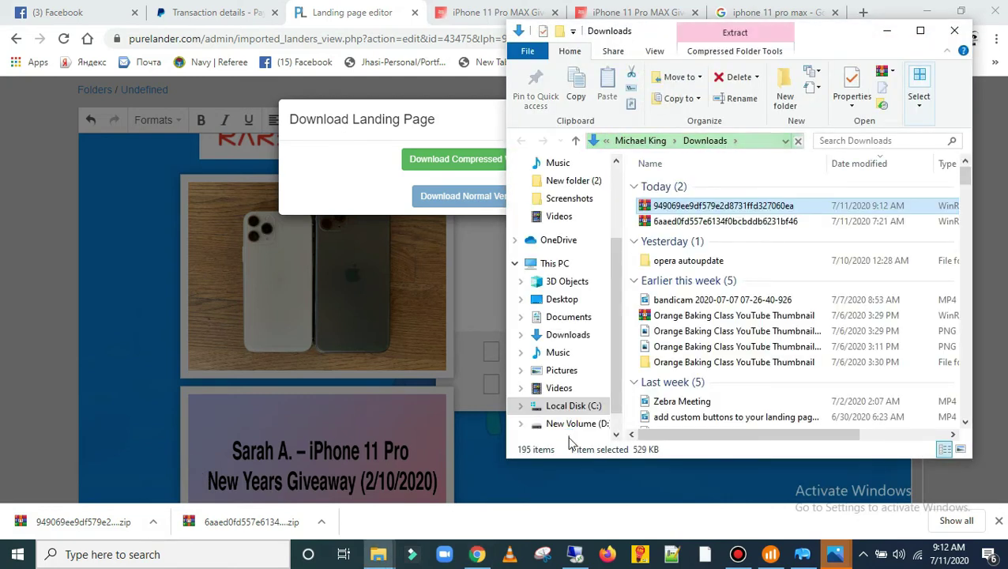
Step: Copy the newest landing page zip from the Downloads folder and place the copy on the desktop
{"action": "left_click", "coordinate": [757, 208]}
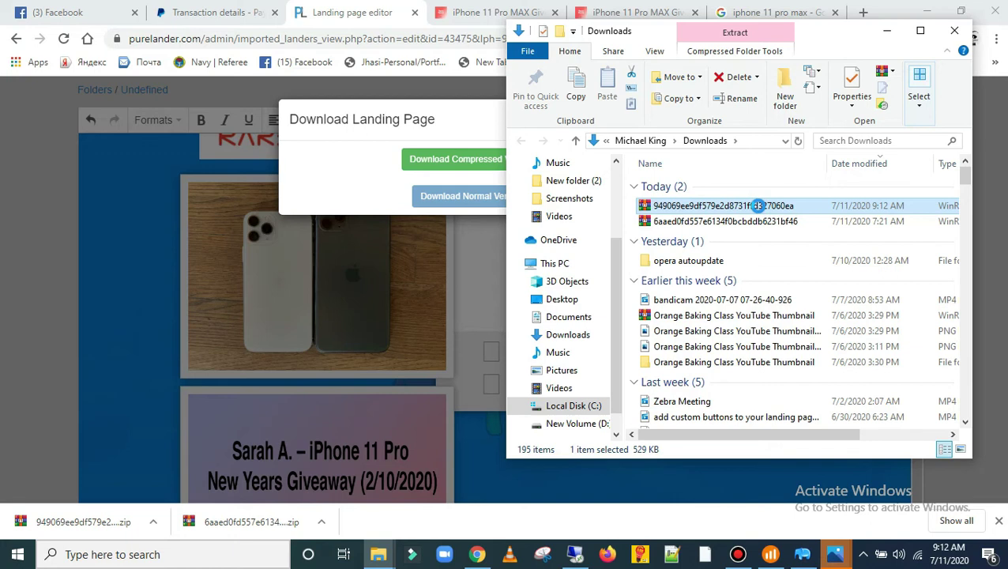
{"action": "right_click", "coordinate": [763, 204]}
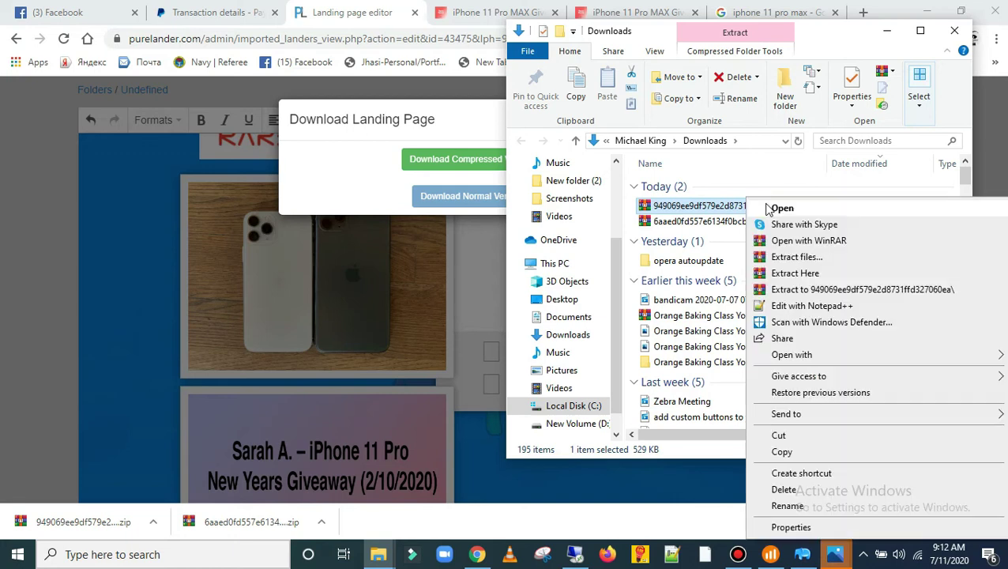
{"action": "left_click", "coordinate": [791, 452]}
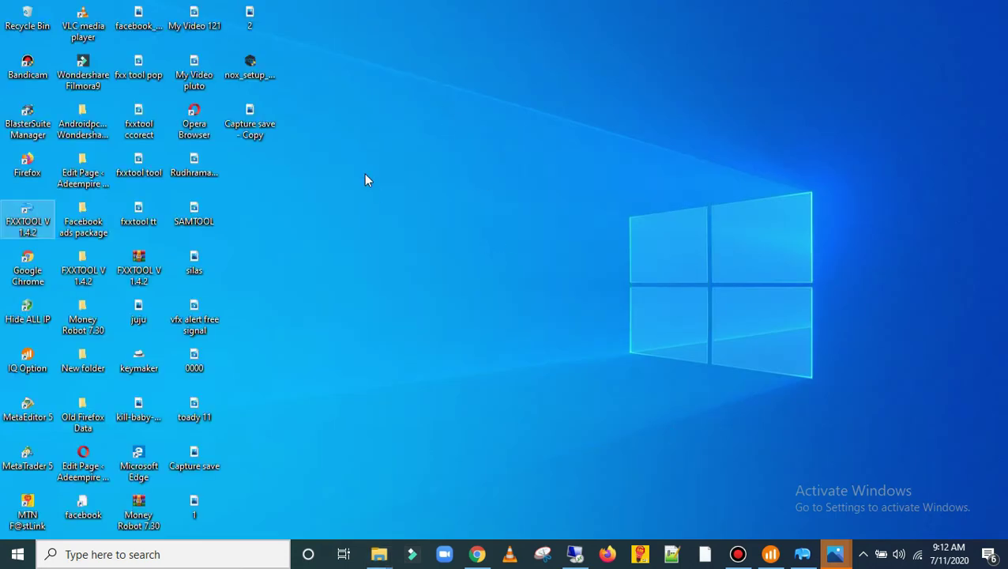
{"action": "left_click", "coordinate": [364, 179]}
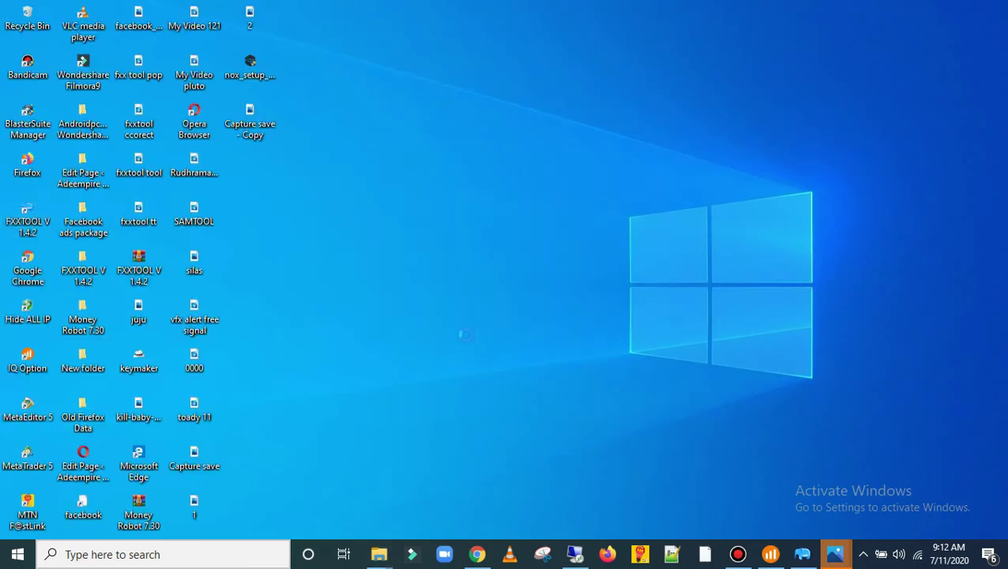
{"action": "left_click", "coordinate": [432, 242]}
{"action": "right_click", "coordinate": [270, 171]}
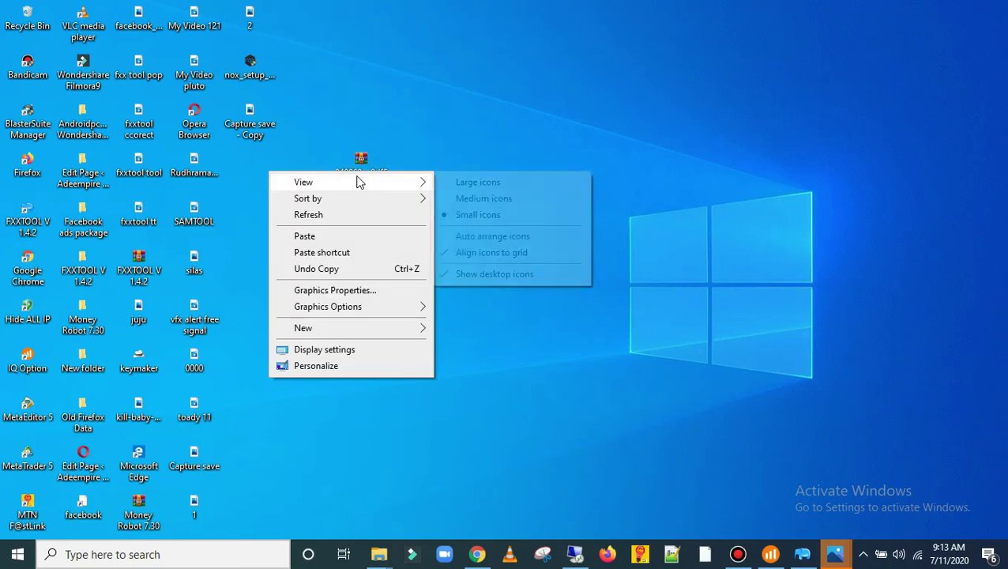
{"action": "left_click", "coordinate": [446, 212]}
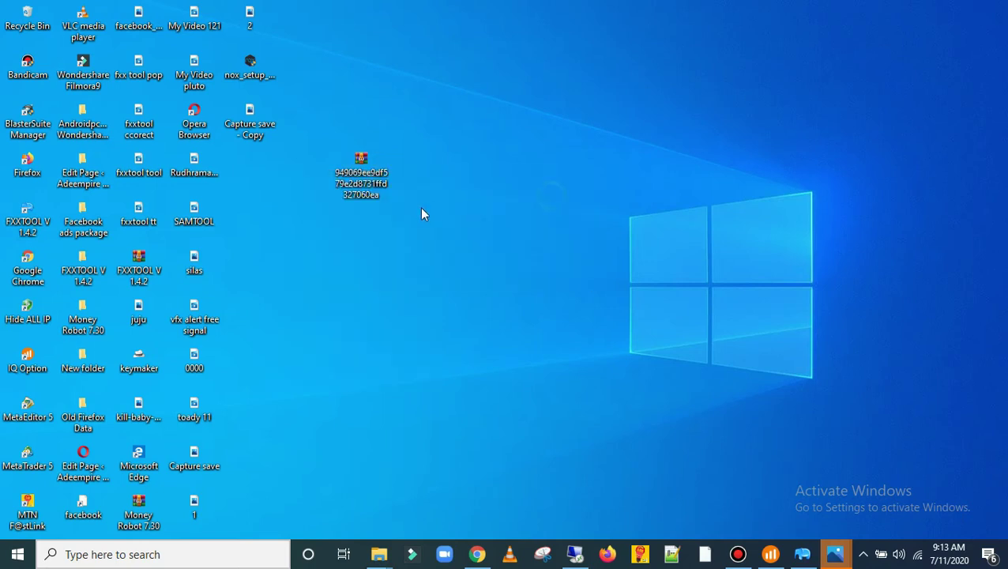
Step: Extract the landing page zip directly onto the desktop, and close the Remote Desktop Connection windows
{"action": "right_click", "coordinate": [376, 187]}
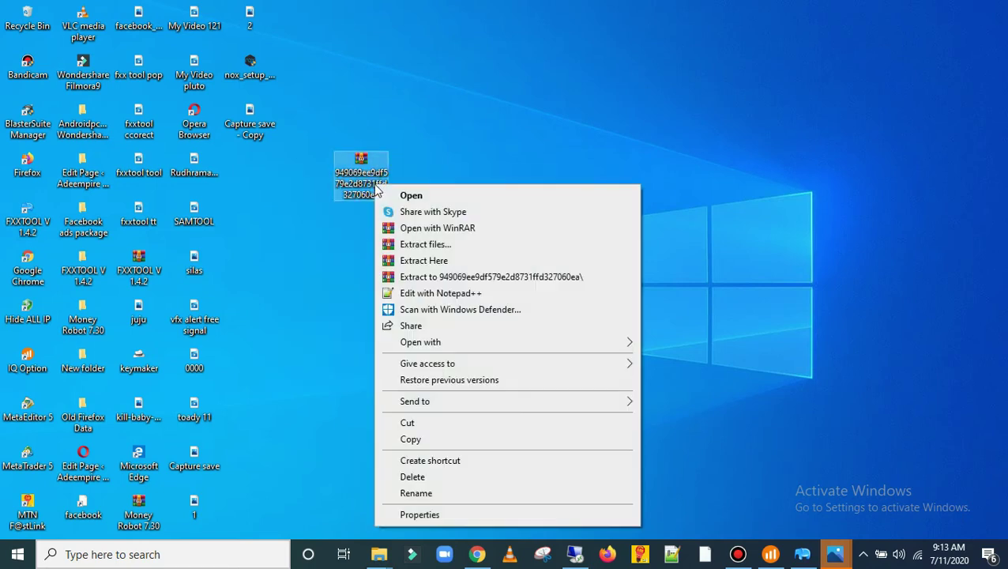
{"action": "left_click", "coordinate": [437, 262]}
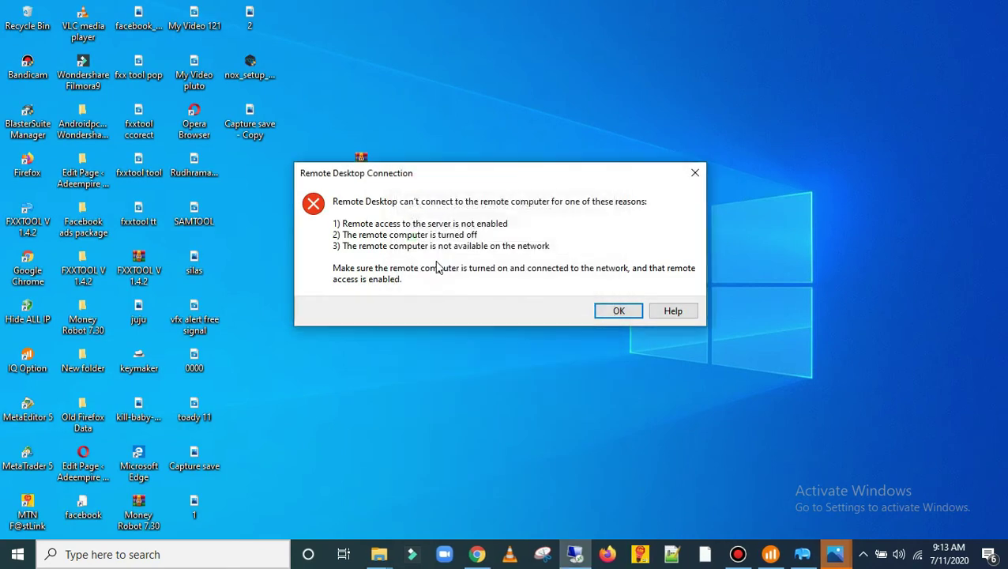
{"action": "left_click", "coordinate": [695, 172]}
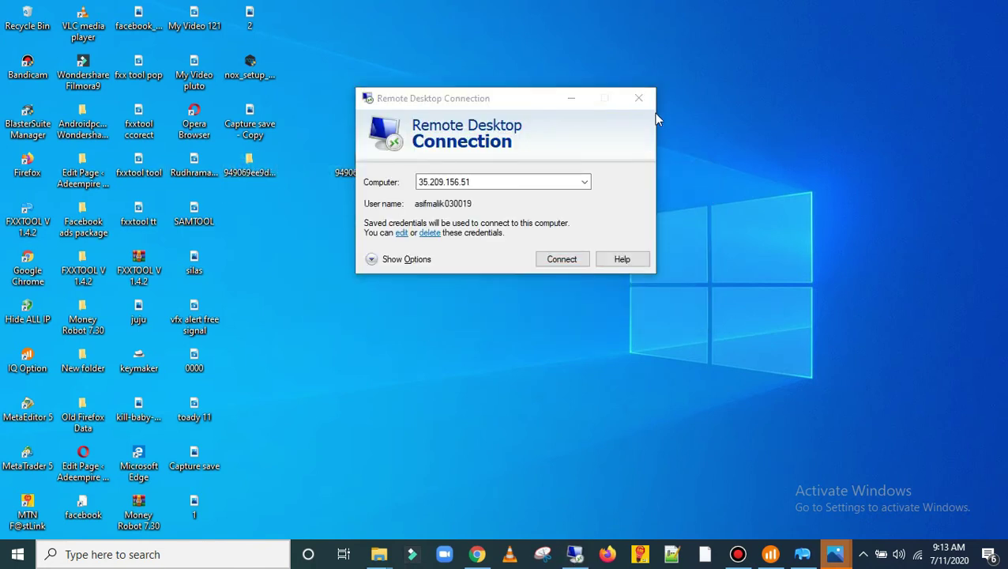
{"action": "left_click", "coordinate": [641, 100]}
Step: Open the extracted landing page folder and open its index file with Google Chrome
{"action": "double_click", "coordinate": [263, 184]}
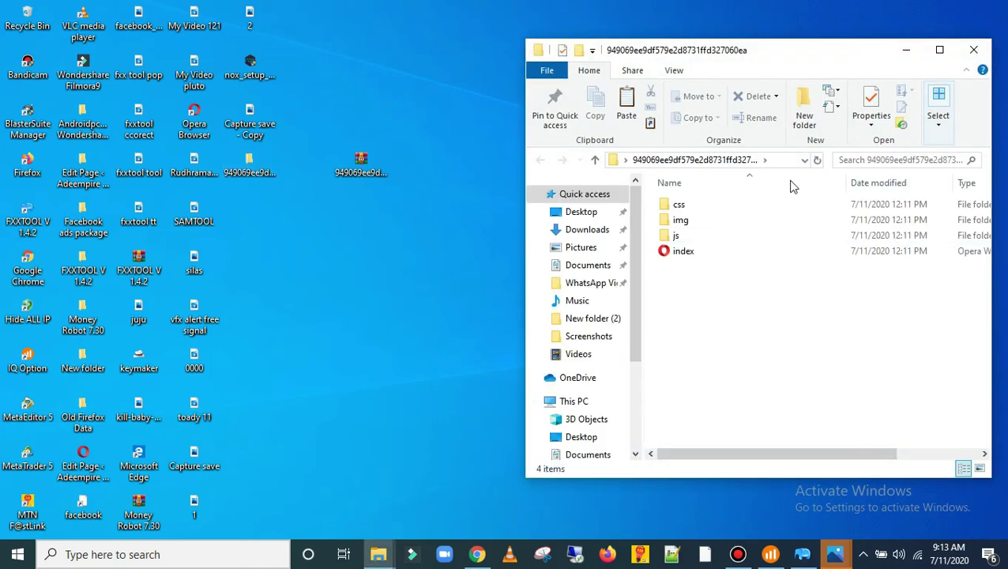
{"action": "left_click", "coordinate": [939, 49]}
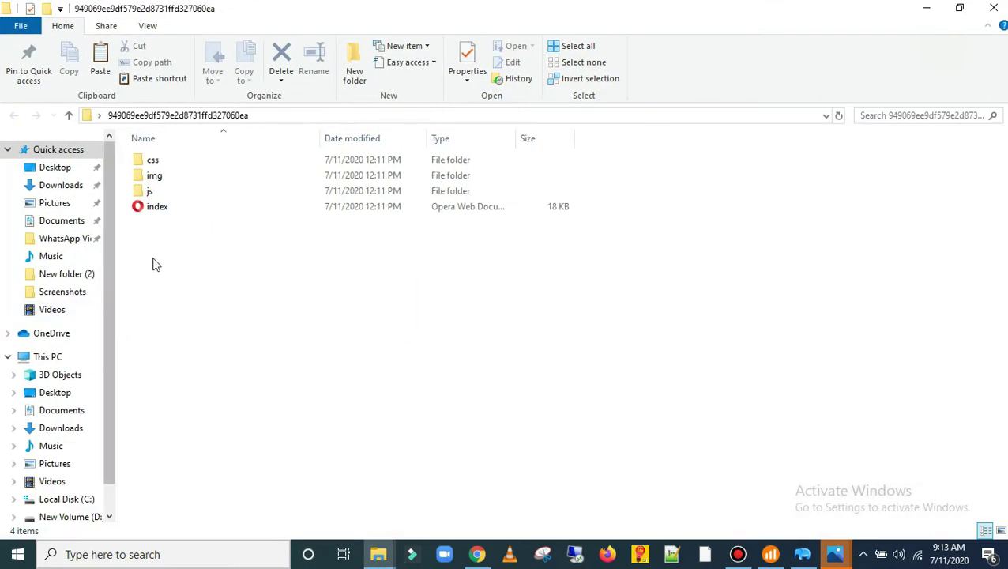
{"action": "right_click", "coordinate": [179, 203]}
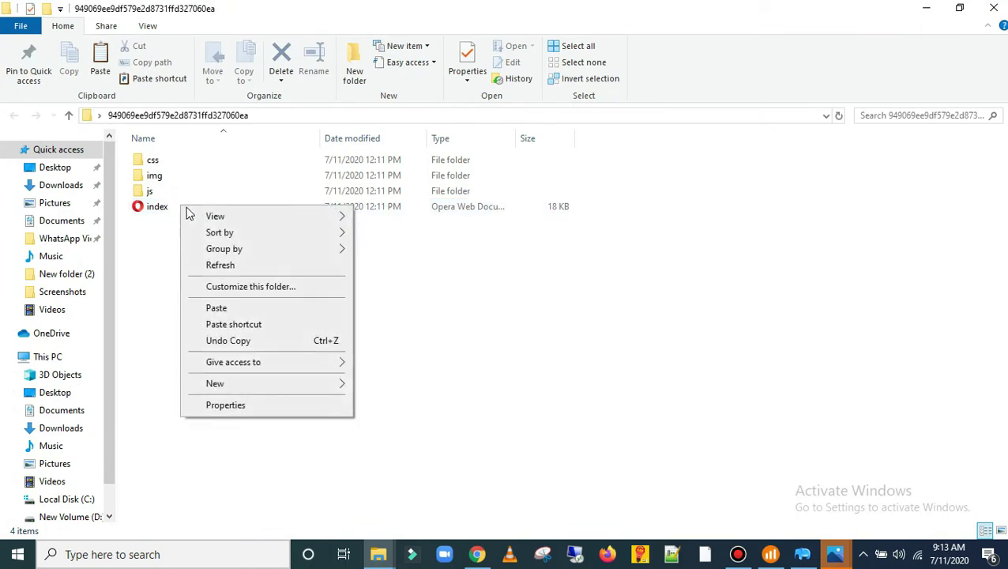
{"action": "left_click", "coordinate": [158, 210]}
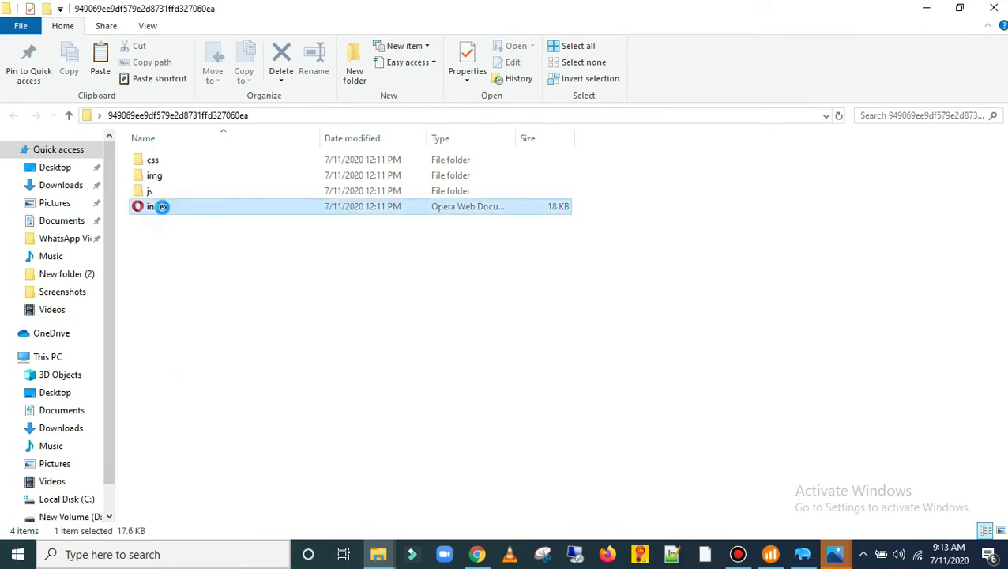
{"action": "right_click", "coordinate": [163, 211]}
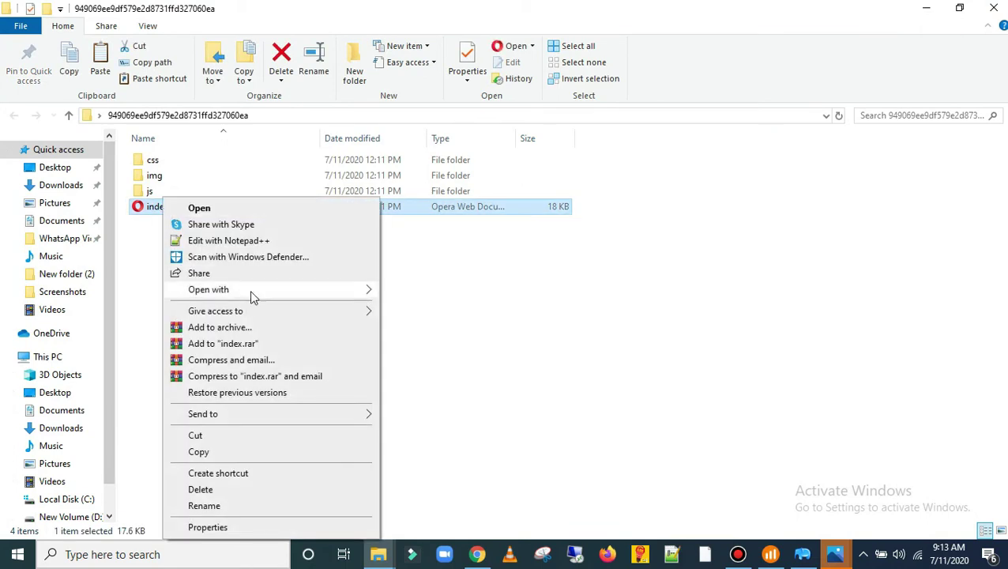
{"action": "mouse_move", "coordinate": [348, 300]}
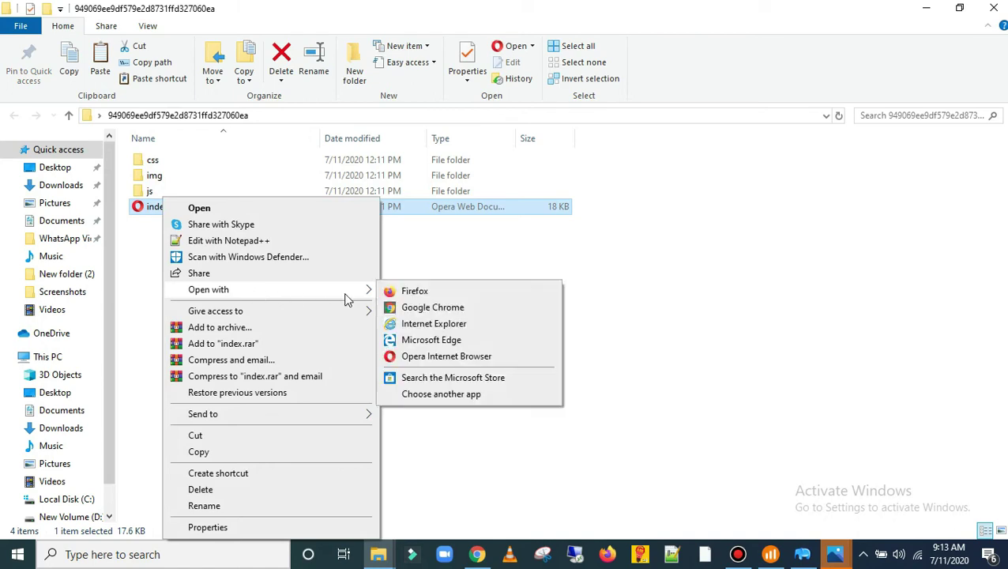
{"action": "left_click", "coordinate": [411, 307]}
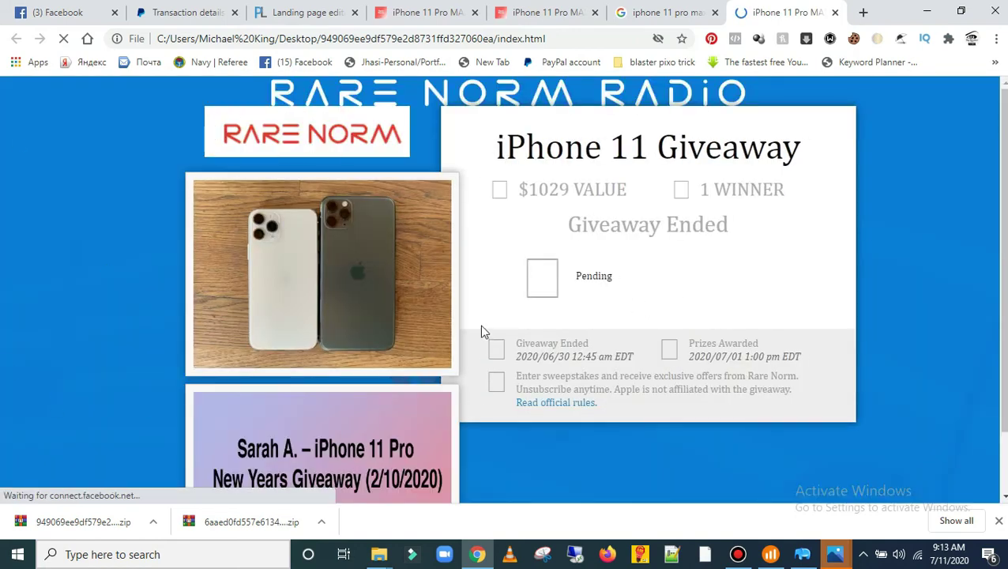
Step: Examine the heading, phone photo and layout of the locally opened landing page, and minimize the browser
{"action": "scroll", "coordinate": [485, 331], "scroll_direction": "down", "scroll_amount": 1}
{"action": "scroll", "coordinate": [522, 395], "scroll_direction": "up", "scroll_amount": 1}
{"action": "scroll", "coordinate": [522, 395], "scroll_direction": "down", "scroll_amount": 1}
{"action": "scroll", "coordinate": [522, 395], "scroll_direction": "up", "scroll_amount": 1}
{"action": "scroll", "coordinate": [604, 406], "scroll_direction": "down", "scroll_amount": 1}
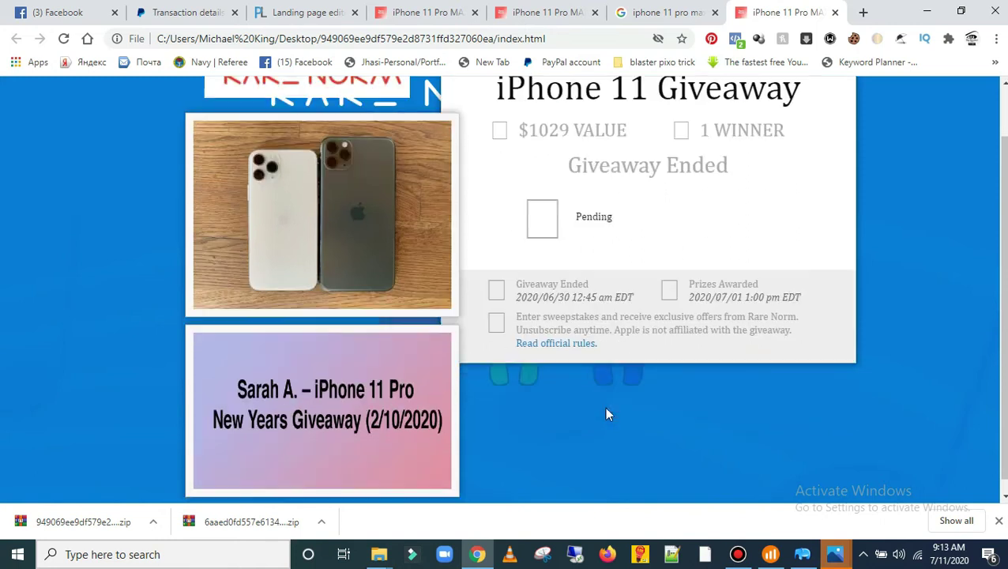
{"action": "scroll", "coordinate": [839, 254], "scroll_direction": "up", "scroll_amount": 1}
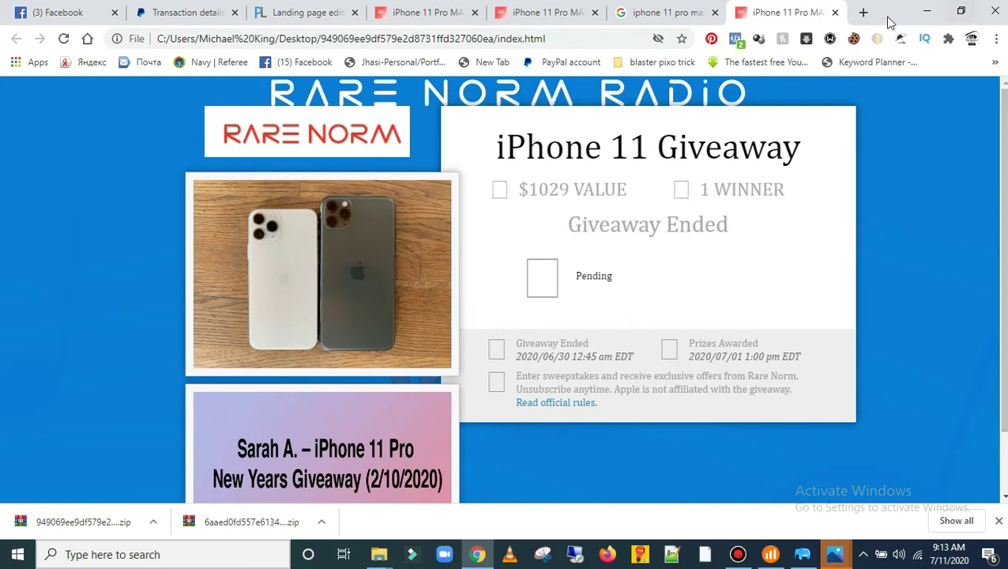
{"action": "left_click", "coordinate": [925, 11]}
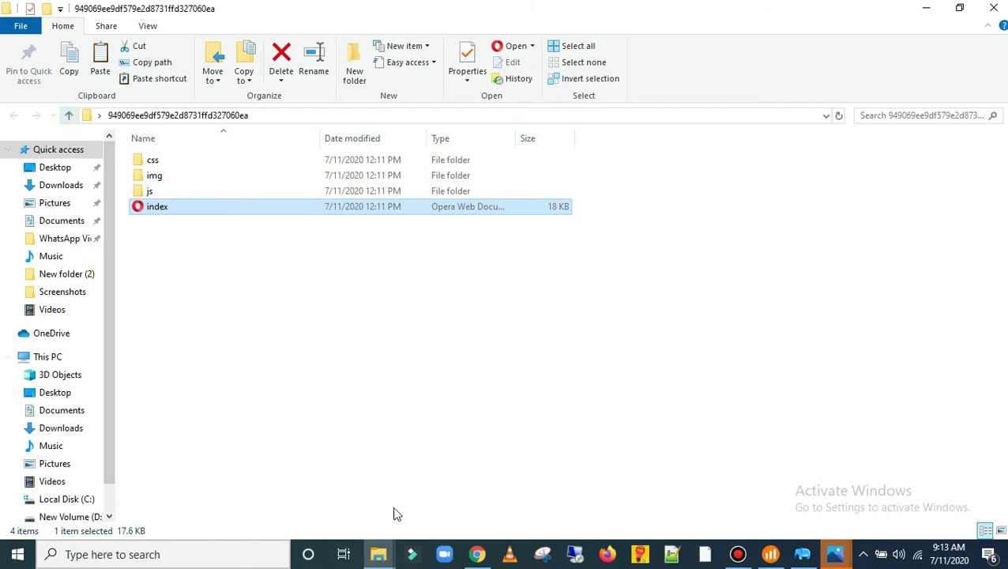
Step: Go up to the desktop folder and rename the extracted landing page folder to "11 pro"
{"action": "key", "text": "alt+Up"}
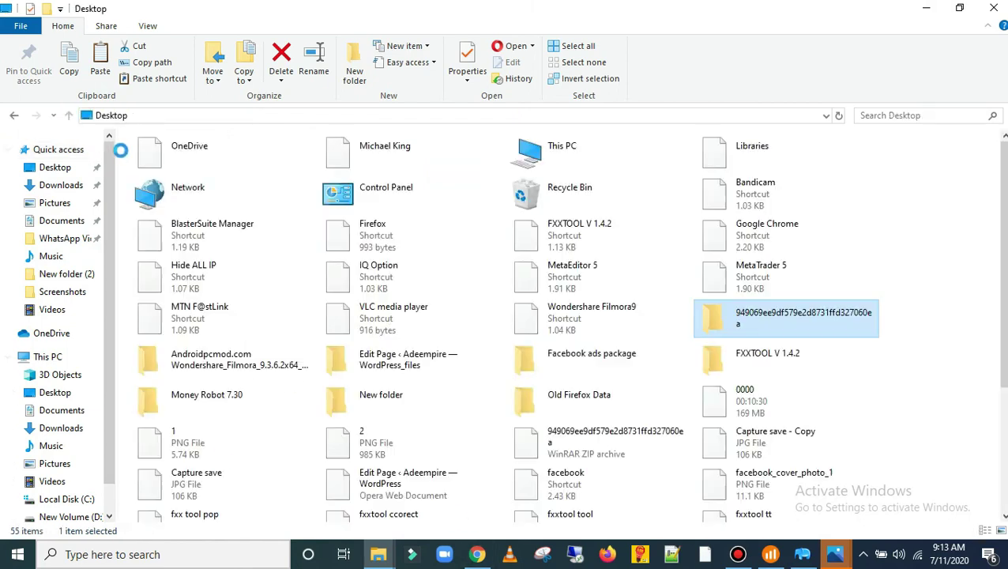
{"action": "right_click", "coordinate": [821, 327]}
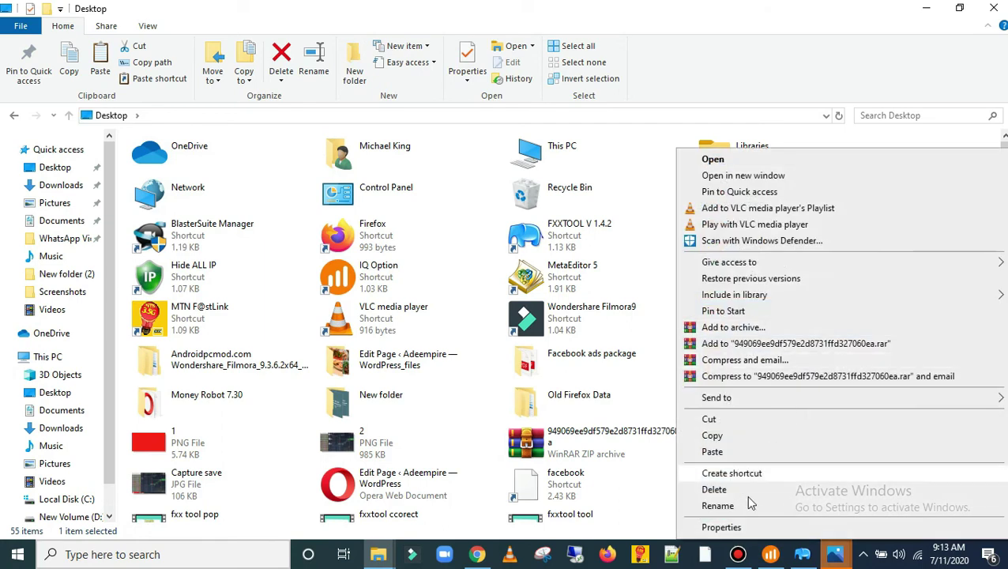
{"action": "left_click", "coordinate": [718, 504]}
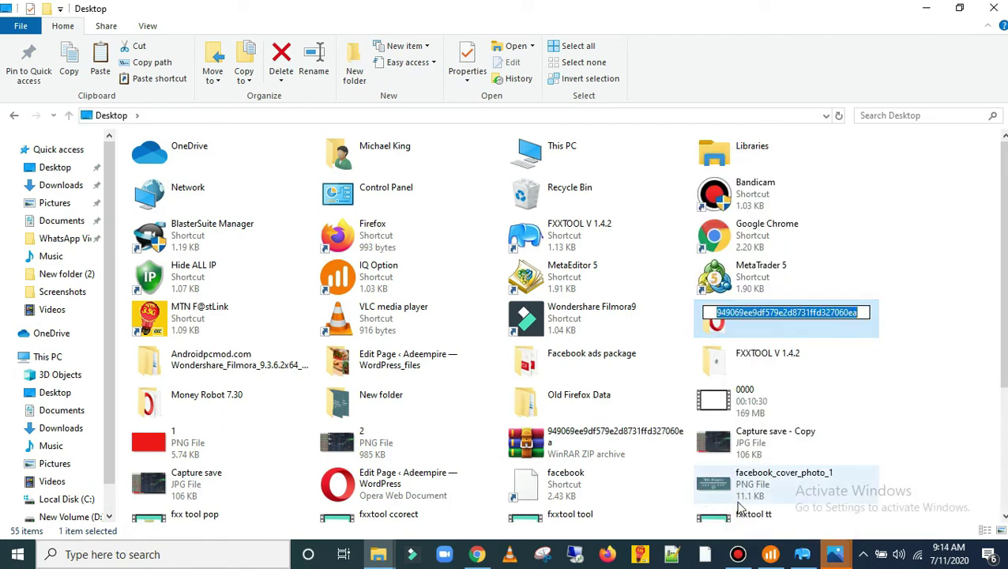
{"action": "type", "text": "11 pro"}
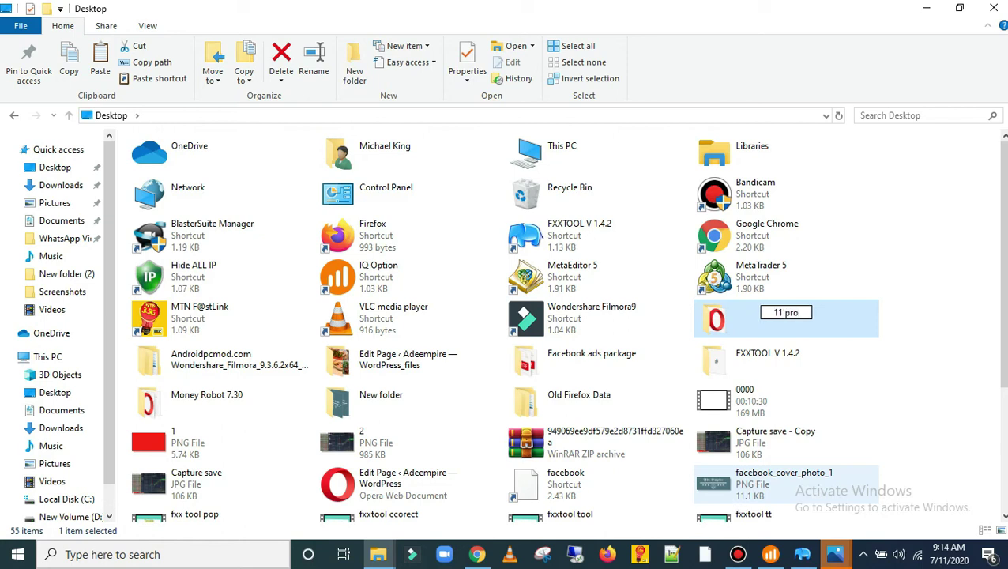
{"action": "key", "text": "Return"}
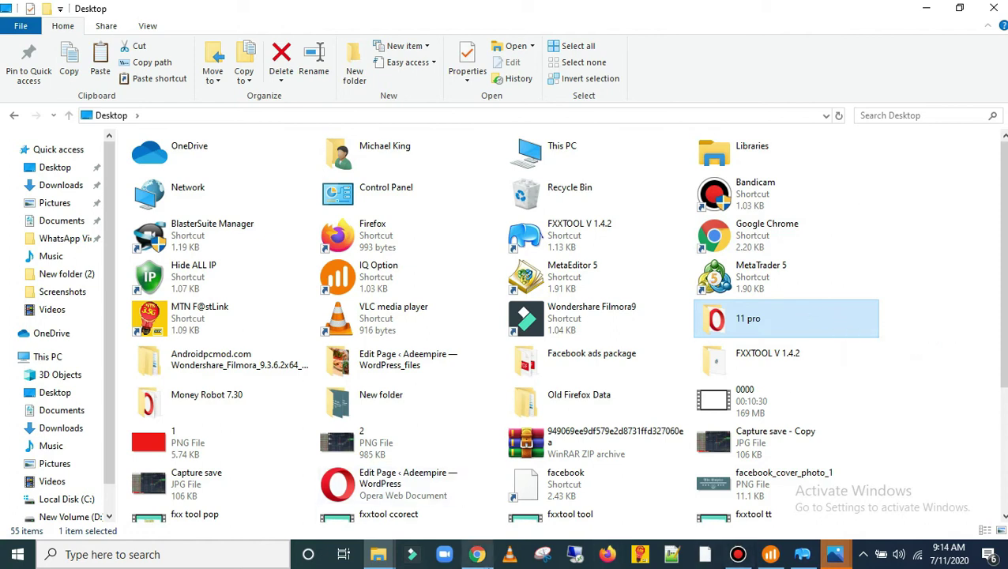
Step: Switch back to Chrome and review the locally opened giveaway page
{"action": "left_click", "coordinate": [485, 557]}
{"action": "scroll", "coordinate": [599, 272], "scroll_direction": "down", "scroll_amount": 1}
{"action": "scroll", "coordinate": [652, 282], "scroll_direction": "up", "scroll_amount": 1}
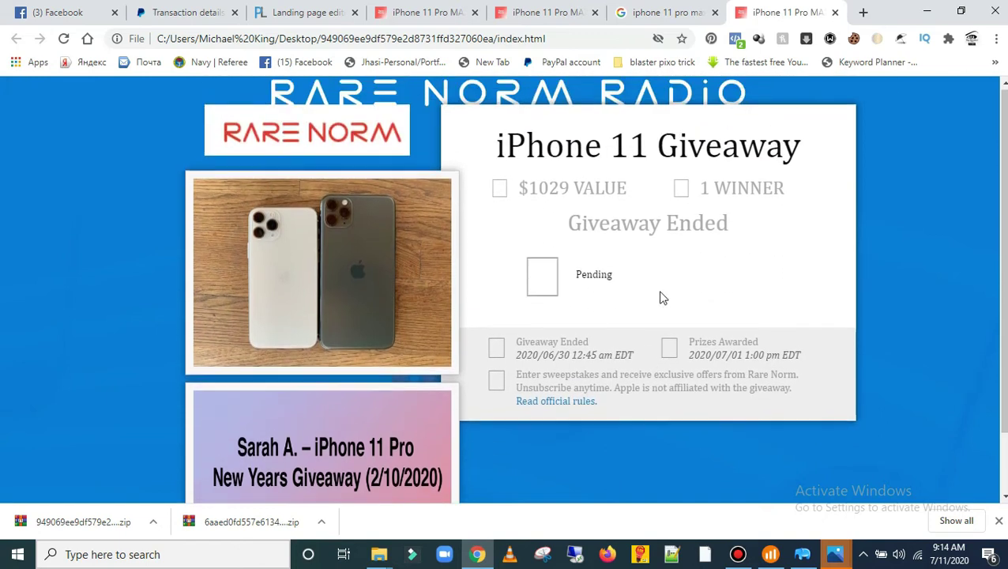
Step: Switch back to the landing page editor and close the Download Landing Page dialog
{"action": "left_click", "coordinate": [312, 19]}
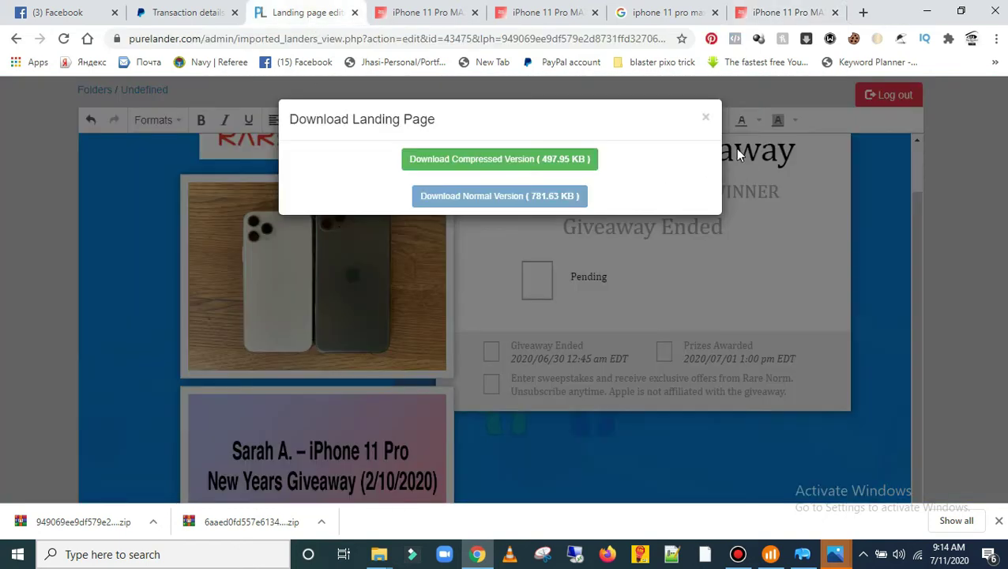
{"action": "left_click", "coordinate": [705, 118]}
{"action": "scroll", "coordinate": [711, 276], "scroll_direction": "down", "scroll_amount": 5}
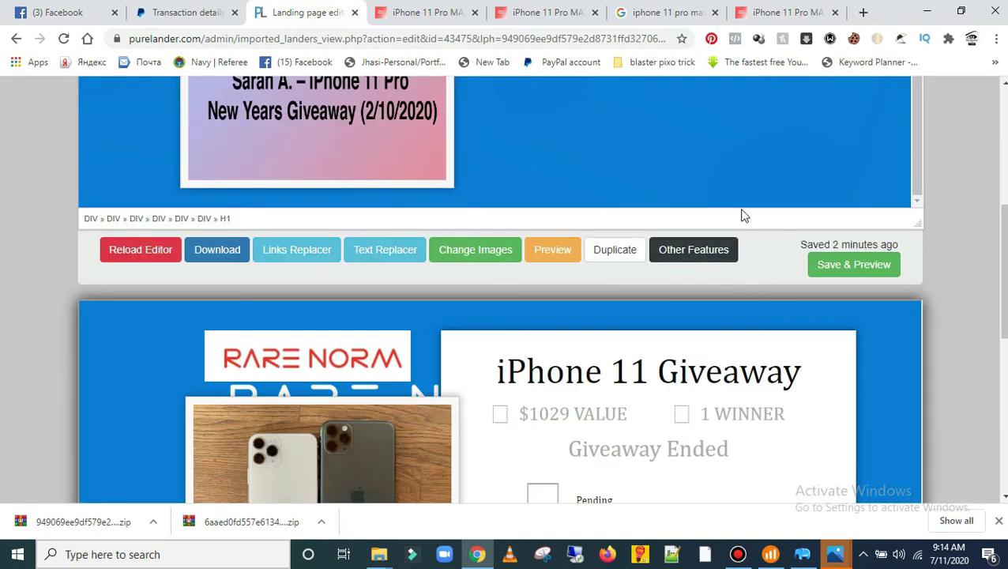
{"action": "scroll", "coordinate": [644, 194], "scroll_direction": "up", "scroll_amount": 1}
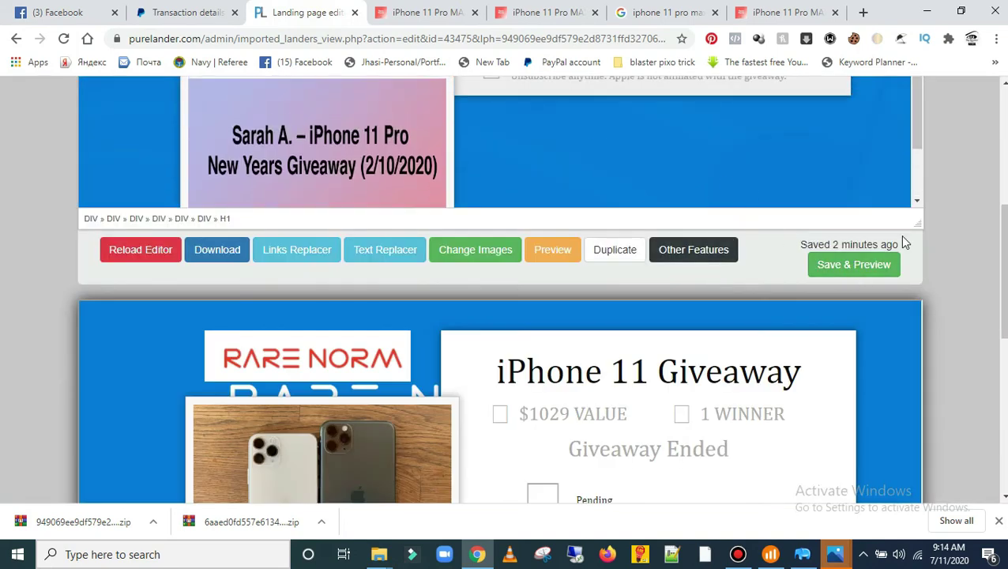
{"action": "scroll", "coordinate": [785, 252], "scroll_direction": "down", "scroll_amount": 3}
Step: Open the link settings of the two-phone photo and accept them with an empty URL
{"action": "left_click", "coordinate": [365, 263]}
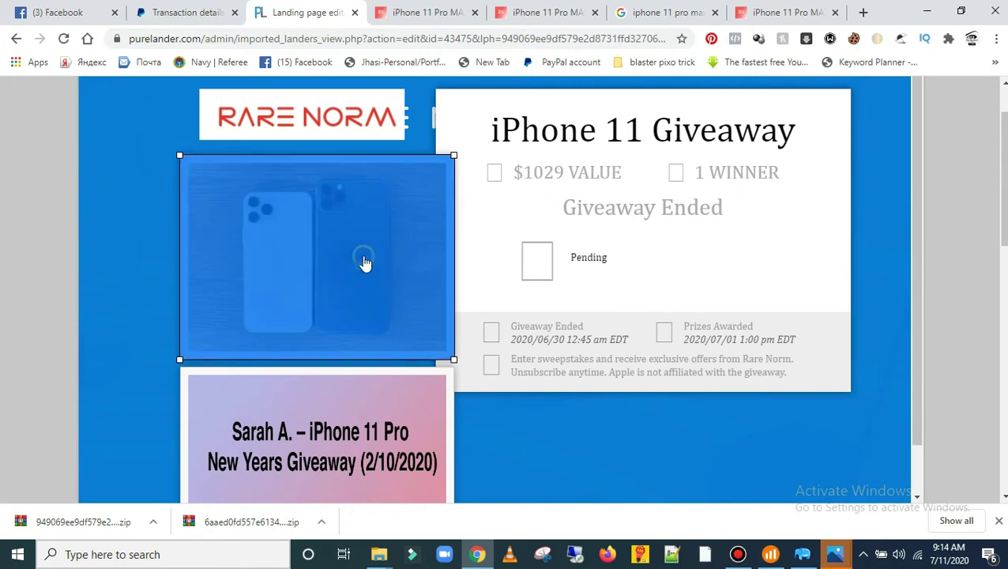
{"action": "scroll", "coordinate": [569, 280], "scroll_direction": "up", "scroll_amount": 1}
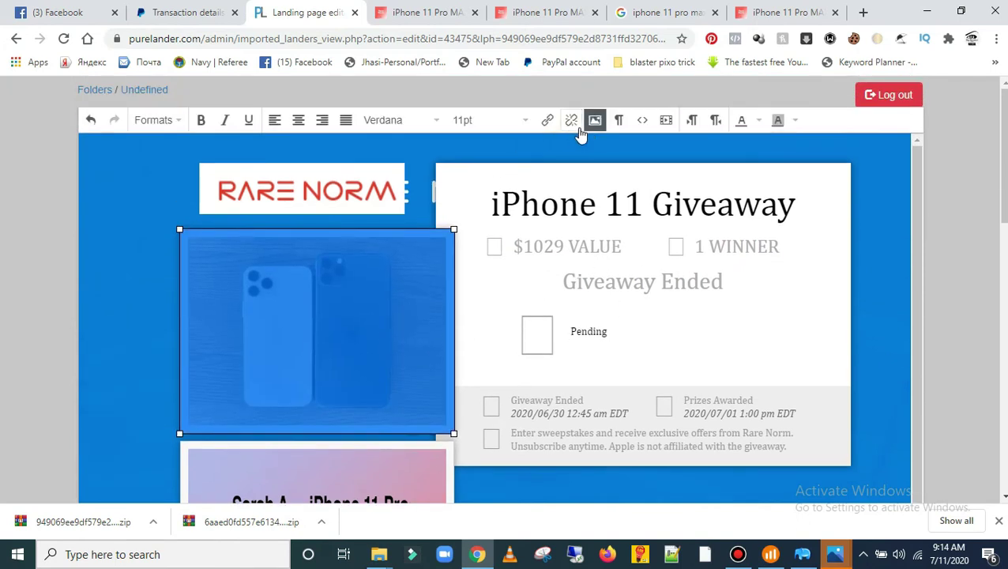
{"action": "left_click", "coordinate": [548, 121]}
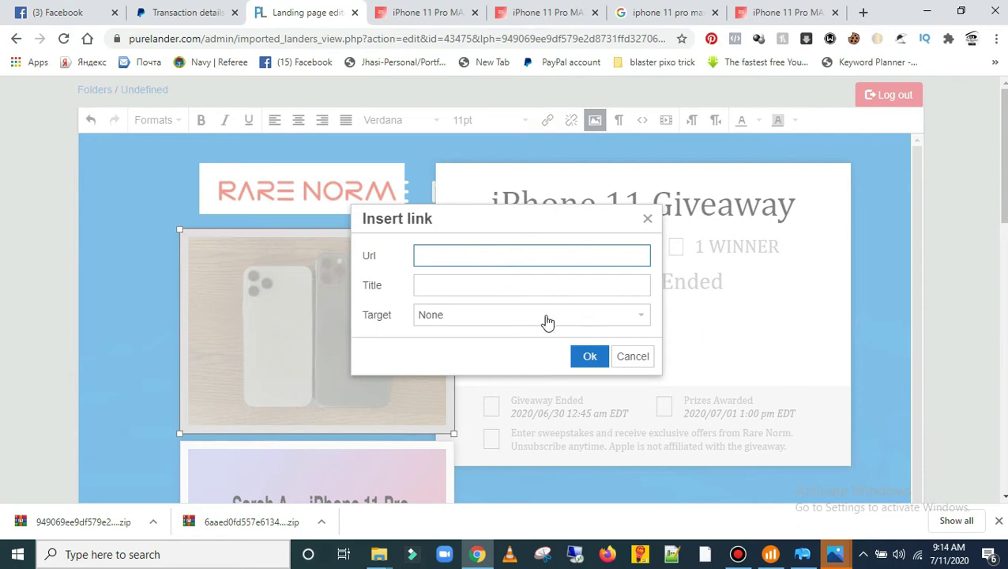
{"action": "left_click", "coordinate": [589, 365]}
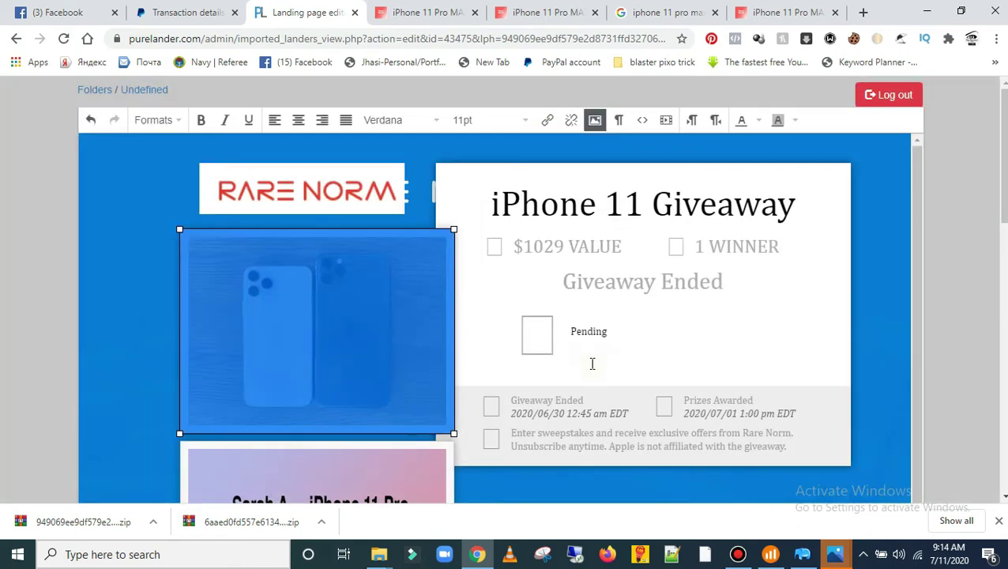
Step: Open the Links Replacer and look through the full list of links found in the landing page
{"action": "scroll", "coordinate": [614, 349], "scroll_direction": "down", "scroll_amount": 1}
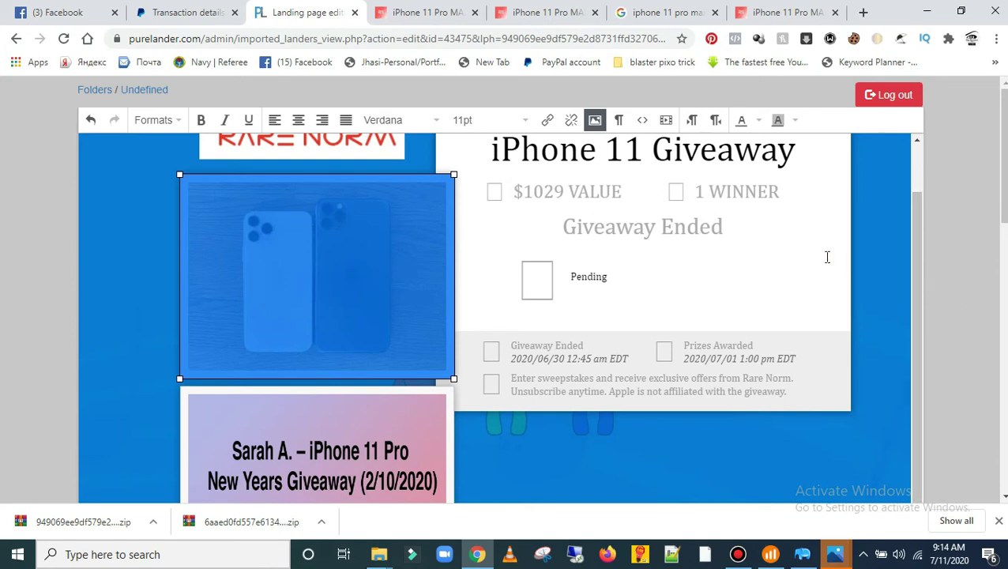
{"action": "scroll", "coordinate": [939, 252], "scroll_direction": "down", "scroll_amount": 3}
{"action": "scroll", "coordinate": [944, 251], "scroll_direction": "down", "scroll_amount": 2}
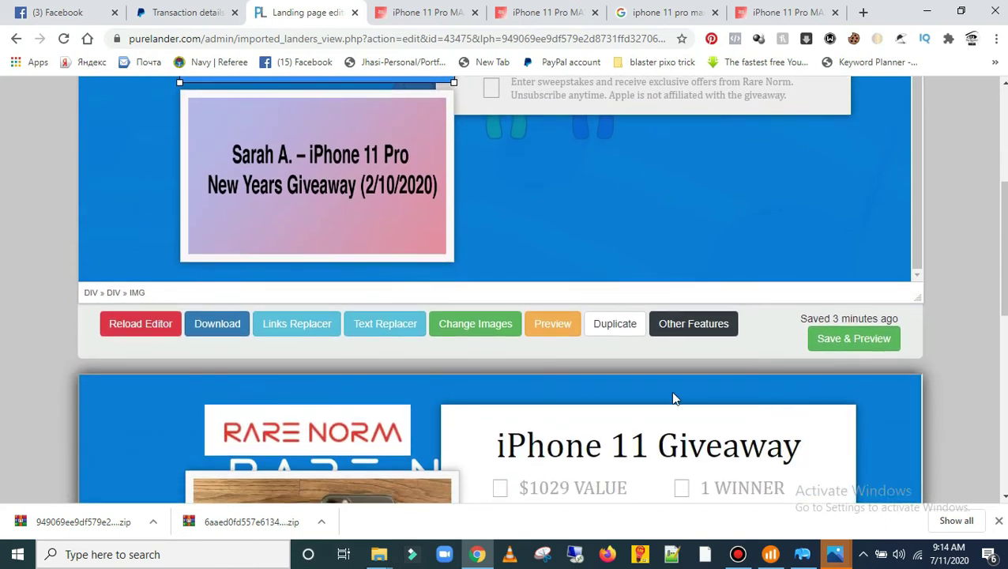
{"action": "left_click", "coordinate": [308, 325]}
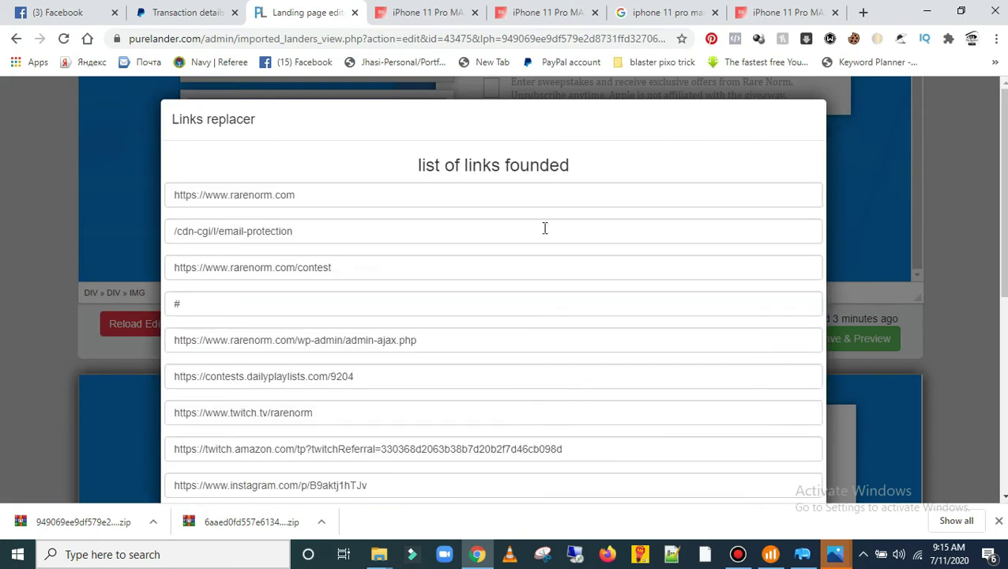
{"action": "scroll", "coordinate": [544, 228], "scroll_direction": "down", "scroll_amount": 5}
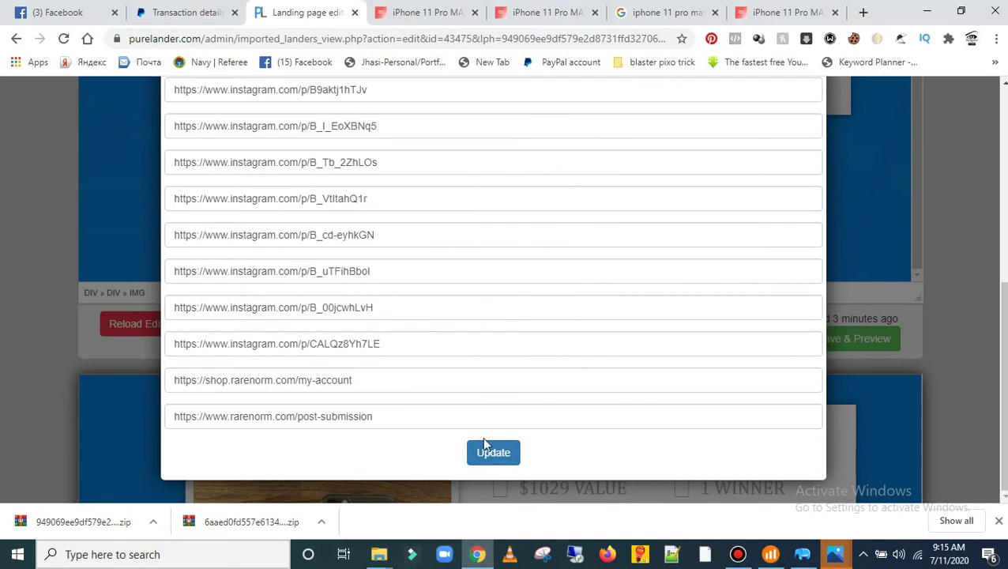
{"action": "scroll", "coordinate": [485, 443], "scroll_direction": "up", "scroll_amount": 5}
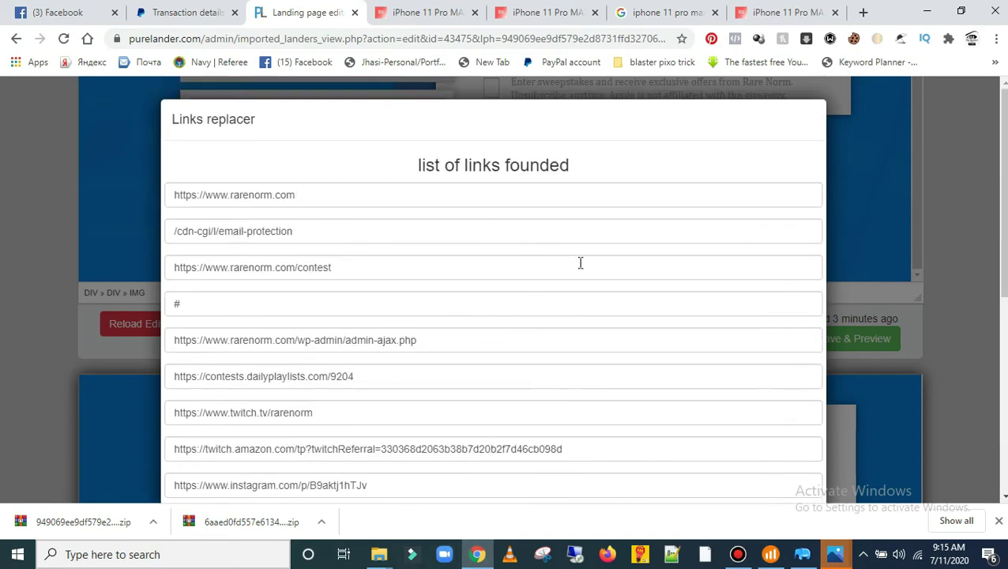
Step: Go through the first link fields and submit the Links Replacer list without editing any link
{"action": "left_click", "coordinate": [336, 198]}
{"action": "left_click", "coordinate": [360, 250]}
{"action": "left_click", "coordinate": [352, 231]}
{"action": "scroll", "coordinate": [375, 284], "scroll_direction": "down", "scroll_amount": 1}
{"action": "scroll", "coordinate": [590, 398], "scroll_direction": "down", "scroll_amount": 3}
{"action": "scroll", "coordinate": [575, 332], "scroll_direction": "down", "scroll_amount": 3}
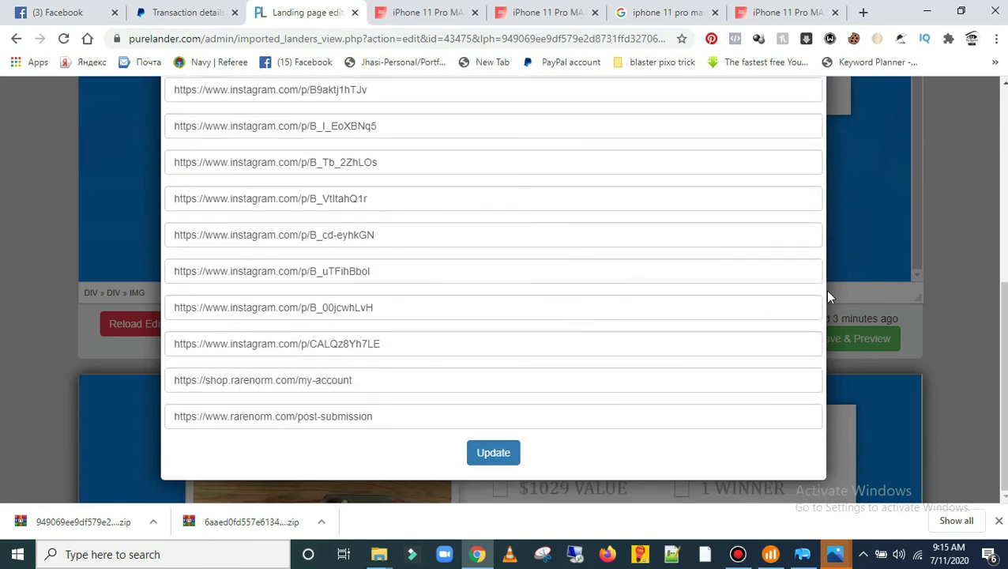
{"action": "left_click", "coordinate": [494, 456]}
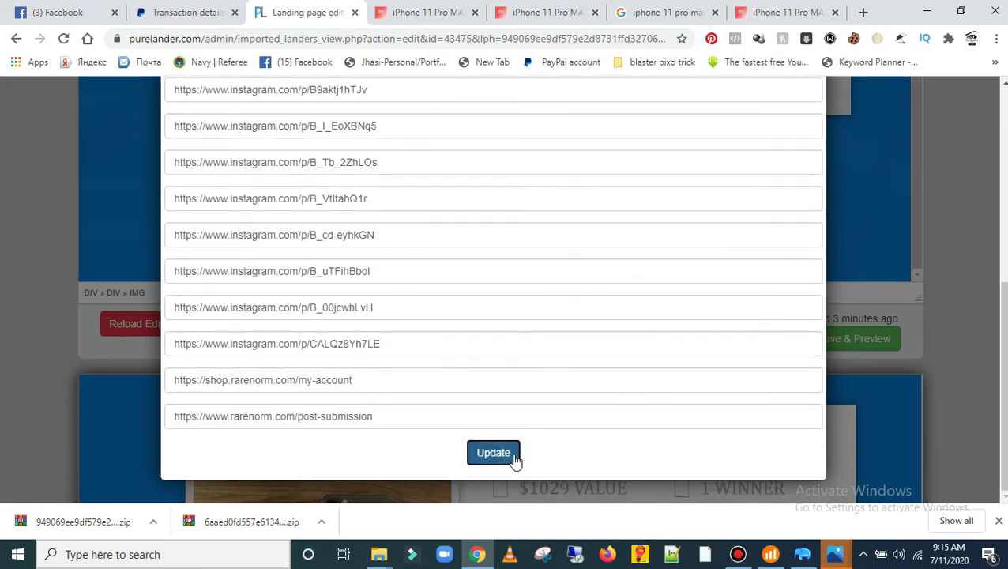
{"action": "scroll", "coordinate": [592, 368], "scroll_direction": "up", "scroll_amount": 6}
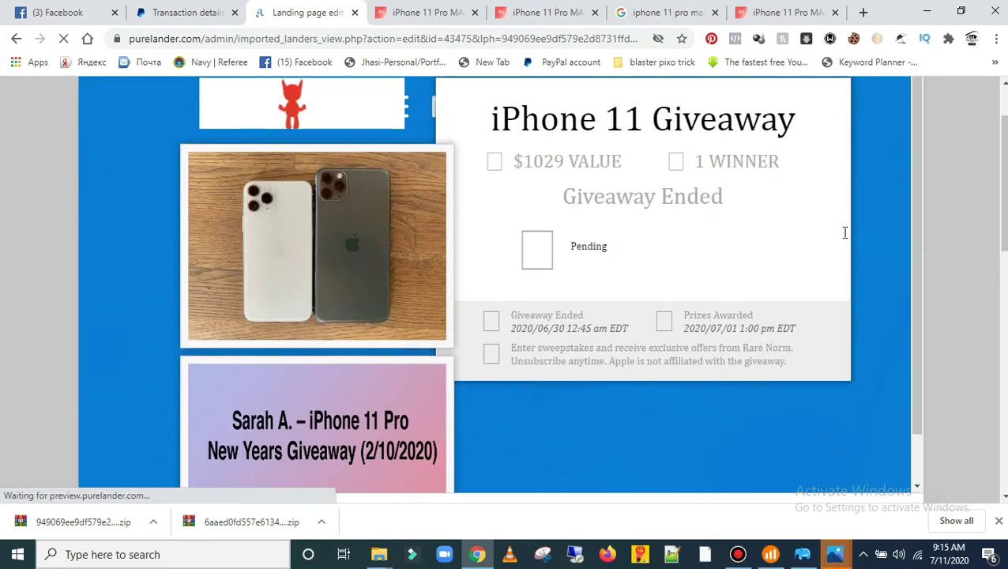
{"action": "scroll", "coordinate": [753, 187], "scroll_direction": "up", "scroll_amount": 1}
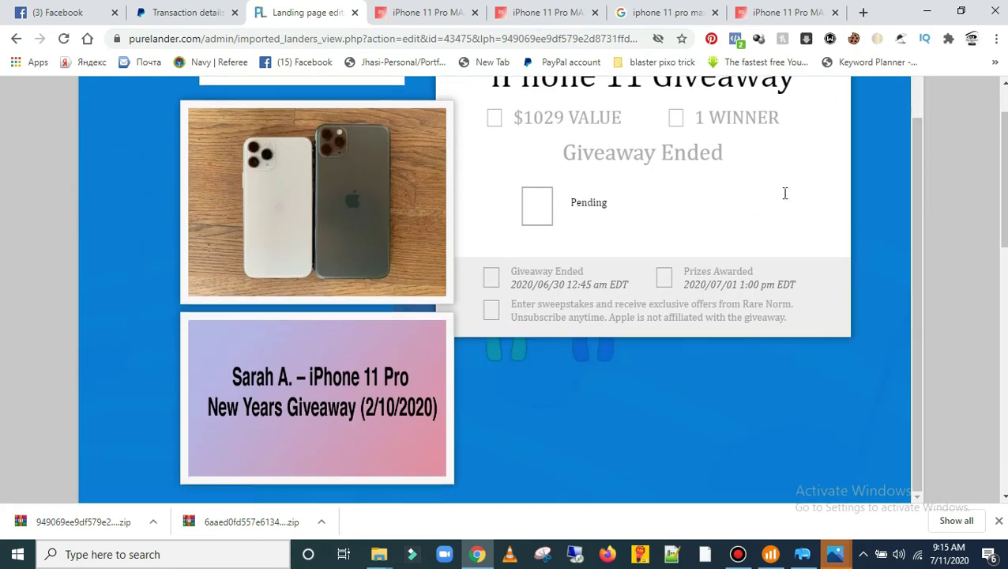
Step: Check which URL the two-phone photo links to and close the link dialog
{"action": "left_click", "coordinate": [392, 220]}
{"action": "scroll", "coordinate": [646, 244], "scroll_direction": "up", "scroll_amount": 1}
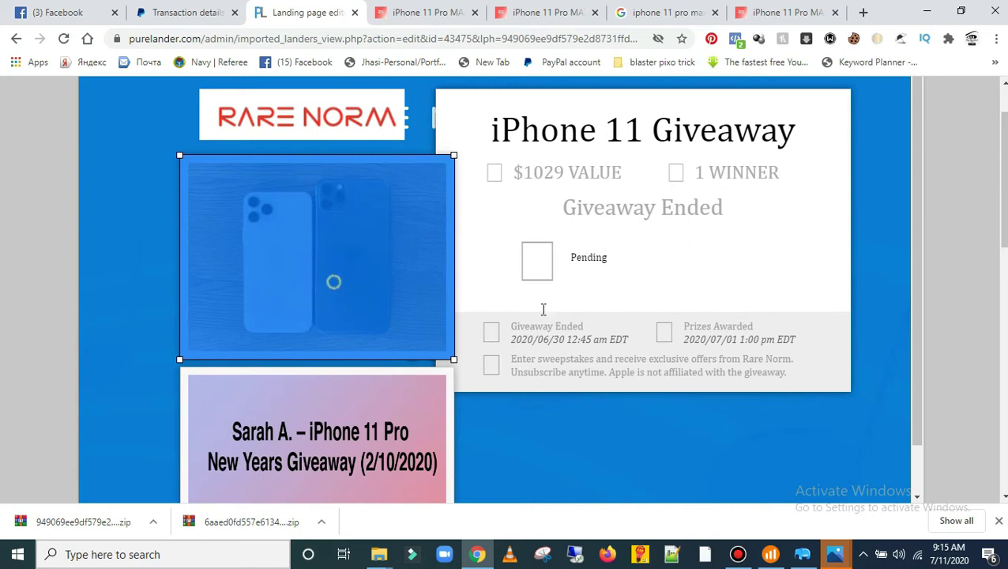
{"action": "left_click", "coordinate": [547, 121]}
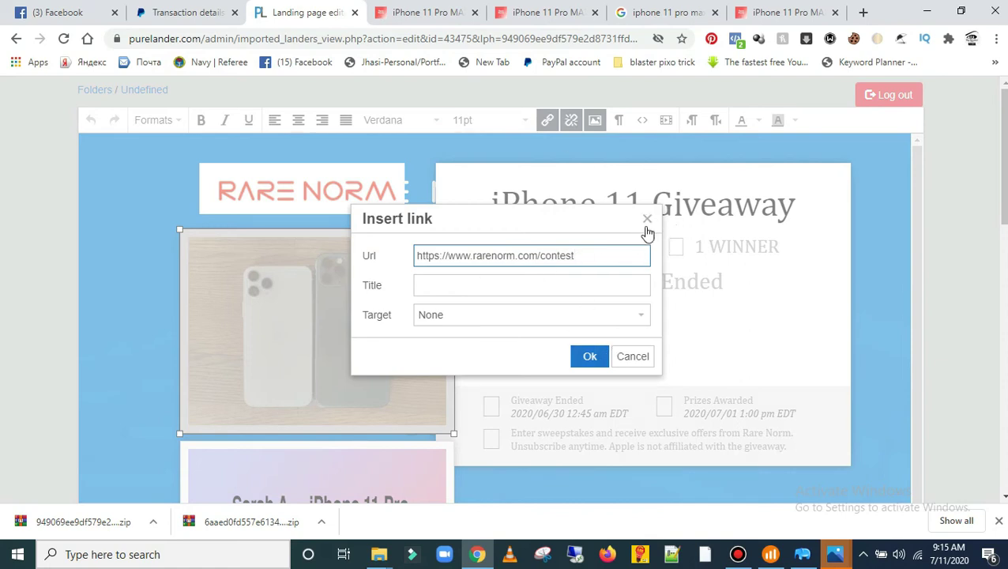
{"action": "left_click", "coordinate": [648, 220]}
Step: Open the landing page's Other Features and bring up the count down manager
{"action": "scroll", "coordinate": [856, 267], "scroll_direction": "down", "scroll_amount": 1}
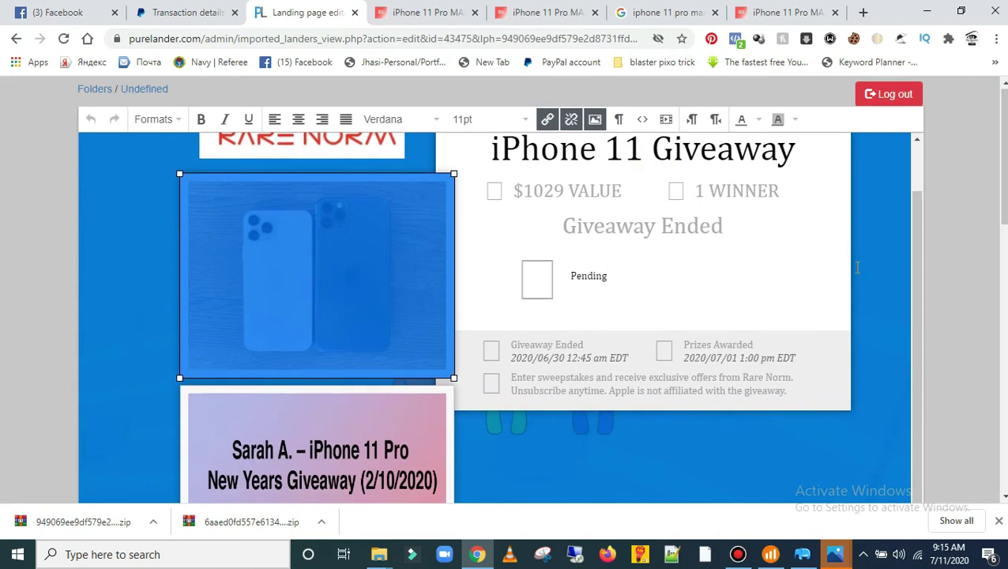
{"action": "scroll", "coordinate": [856, 267], "scroll_direction": "down", "scroll_amount": 3}
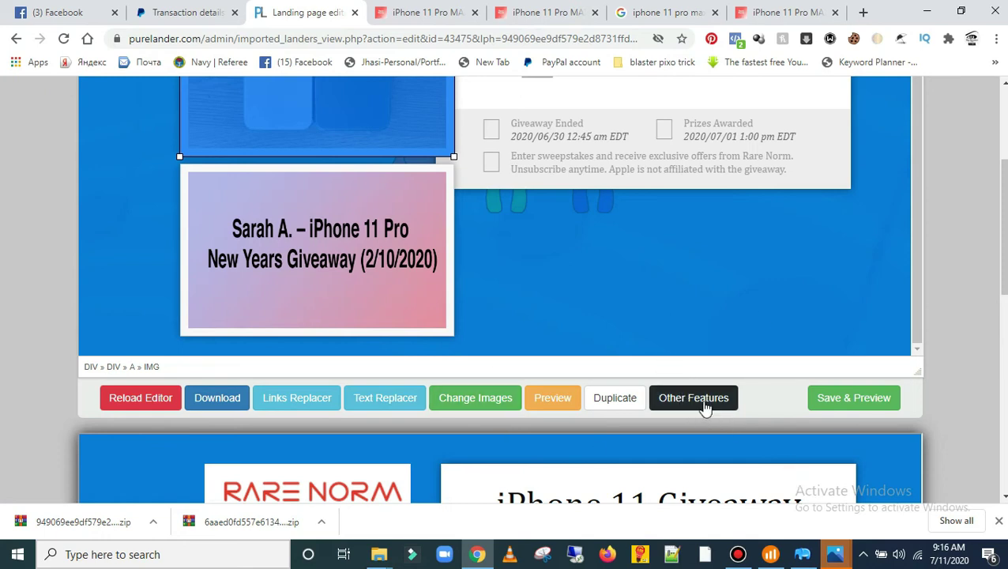
{"action": "left_click", "coordinate": [705, 404]}
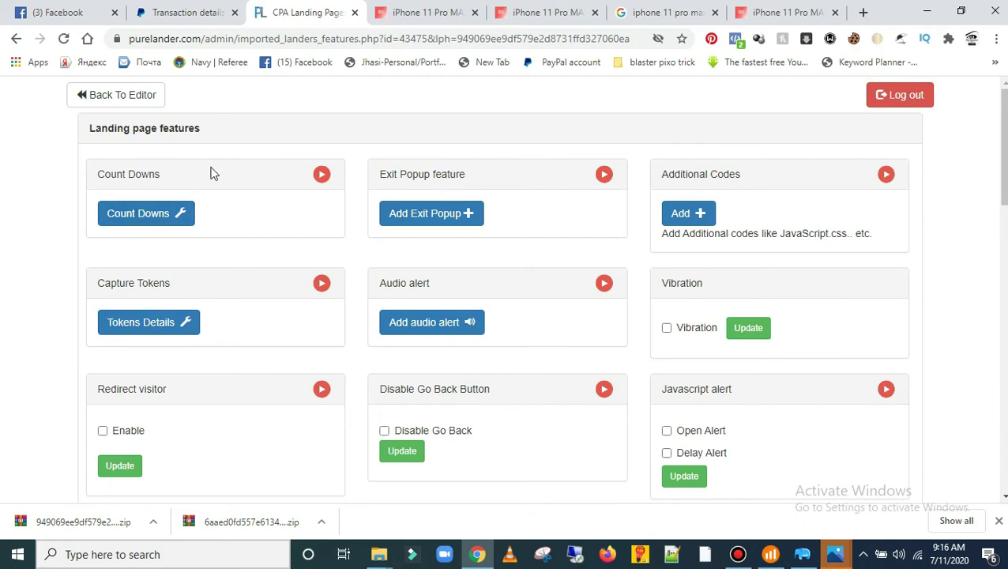
{"action": "left_click", "coordinate": [123, 218]}
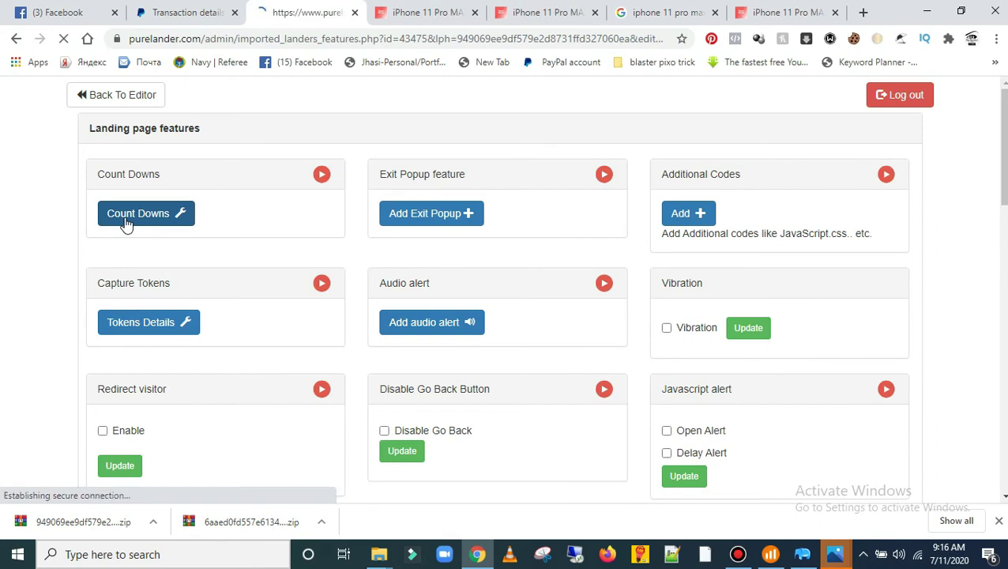
{"action": "left_click", "coordinate": [125, 222]}
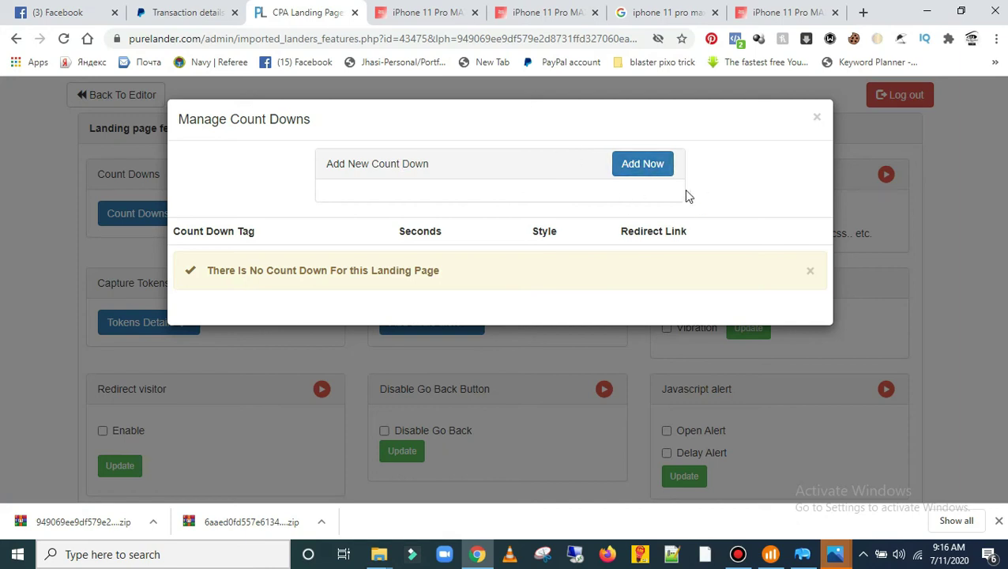
Step: Add a new count down of 30 seconds in the 03:15 style with a redirect to google.com
{"action": "left_click", "coordinate": [654, 166]}
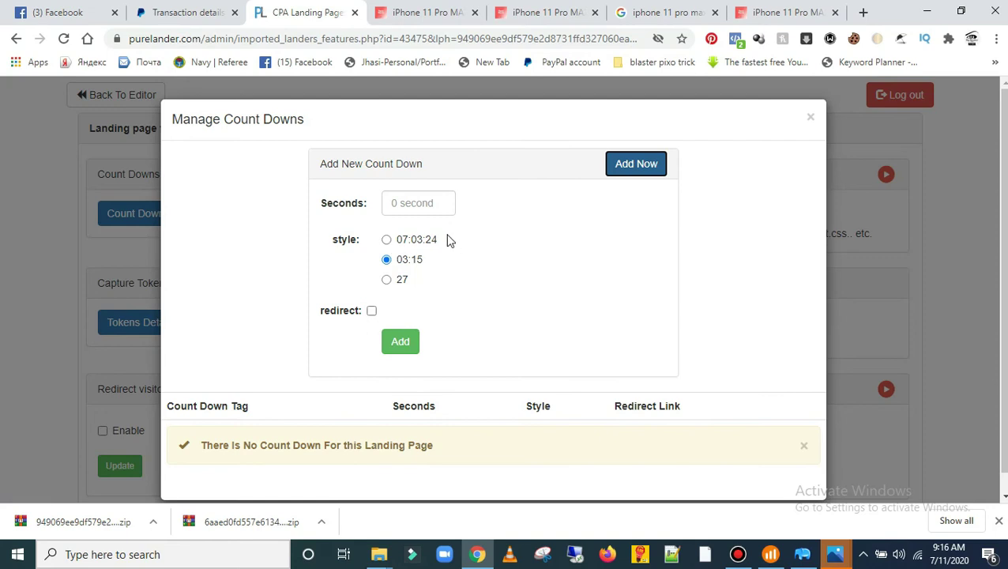
{"action": "left_click", "coordinate": [441, 206]}
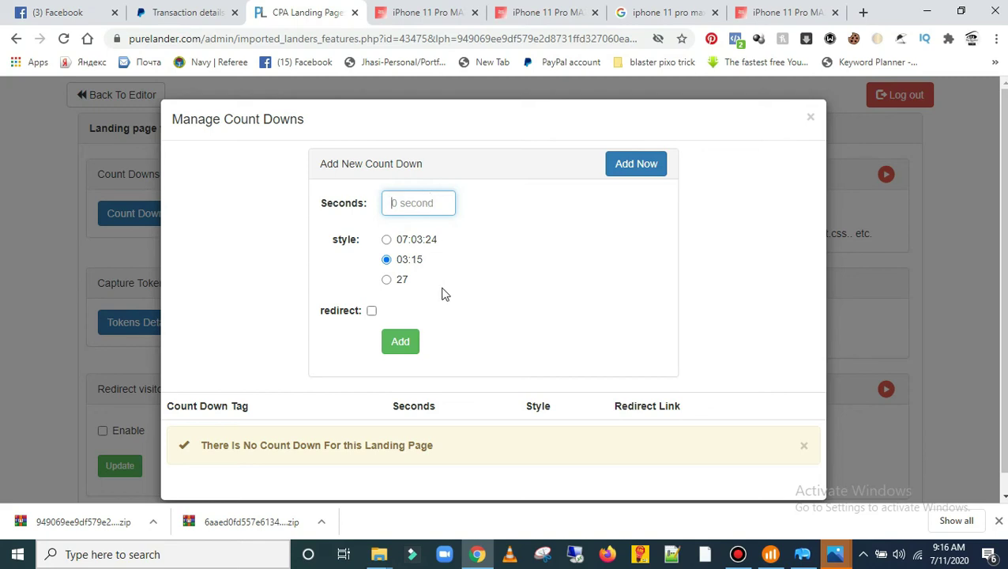
{"action": "type", "text": "30"}
{"action": "left_click", "coordinate": [371, 312]}
{"action": "left_click", "coordinate": [496, 335]}
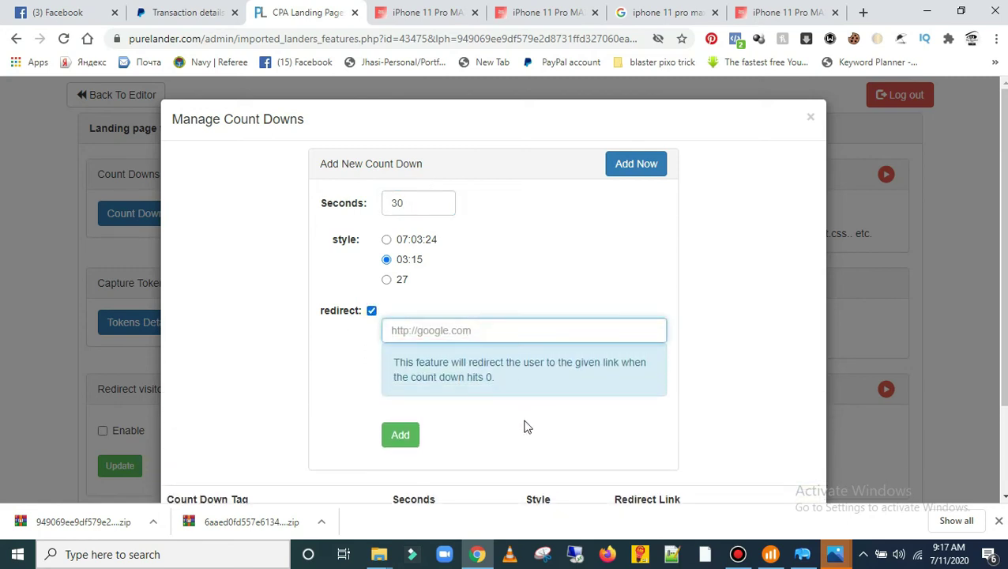
{"action": "type", "text": "google.com"}
{"action": "left_click", "coordinate": [400, 434]}
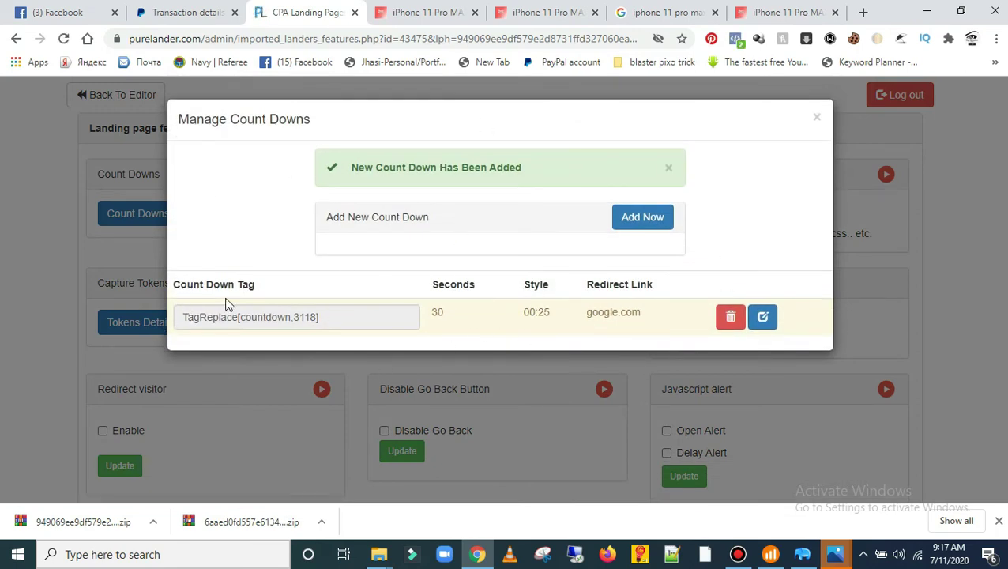
Step: Copy the new count down's tag, close the count down manager and go back to the landing page editor
{"action": "left_click_drag", "start_coordinate": [332, 323], "coordinate": [181, 315]}
{"action": "right_click", "coordinate": [274, 320]}
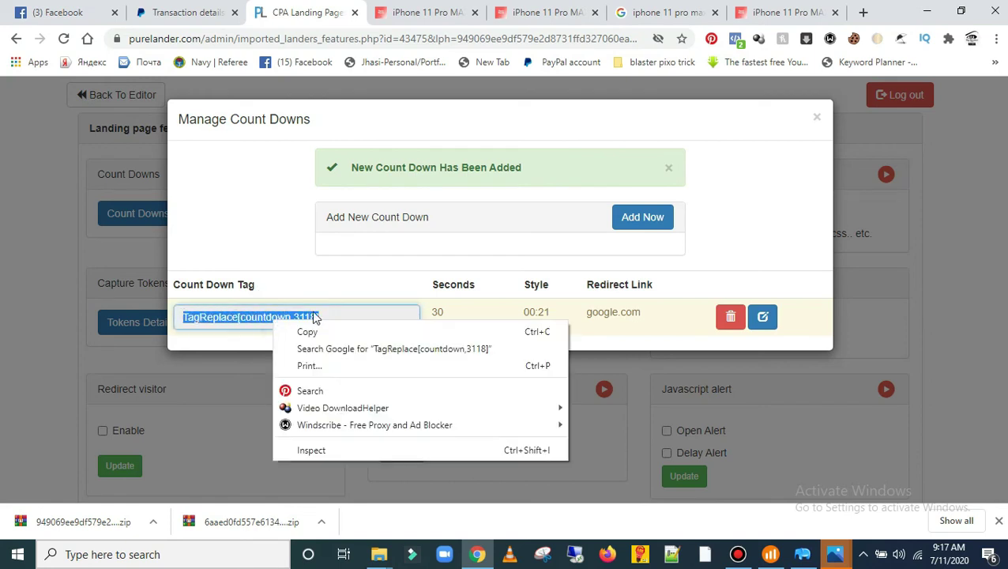
{"action": "left_click", "coordinate": [308, 333]}
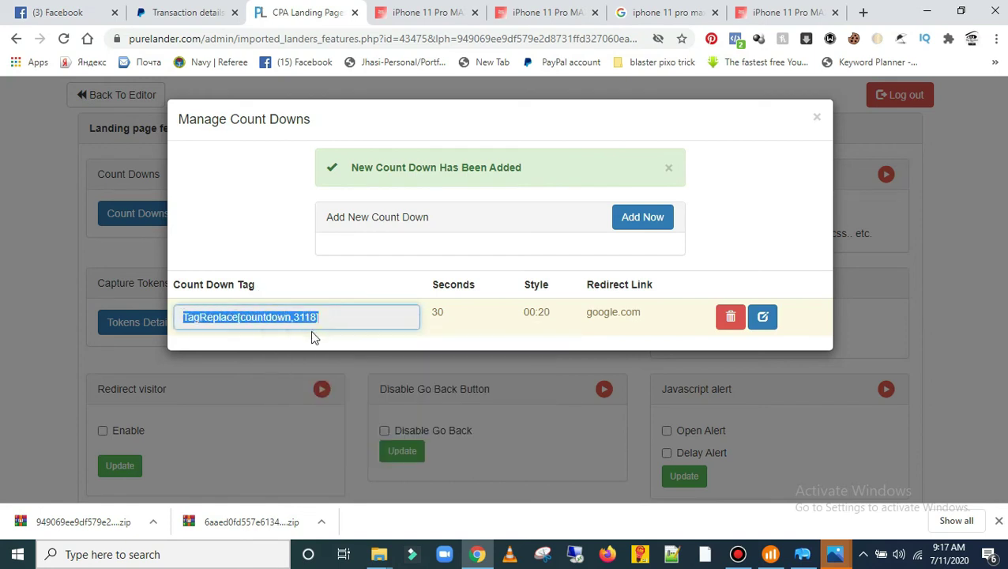
{"action": "left_click", "coordinate": [817, 117]}
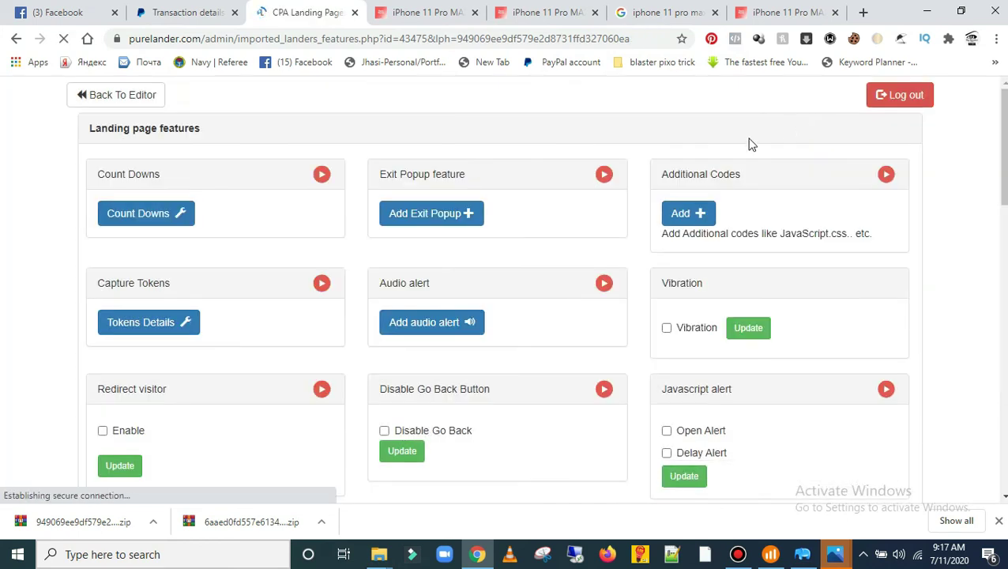
{"action": "left_click", "coordinate": [124, 94]}
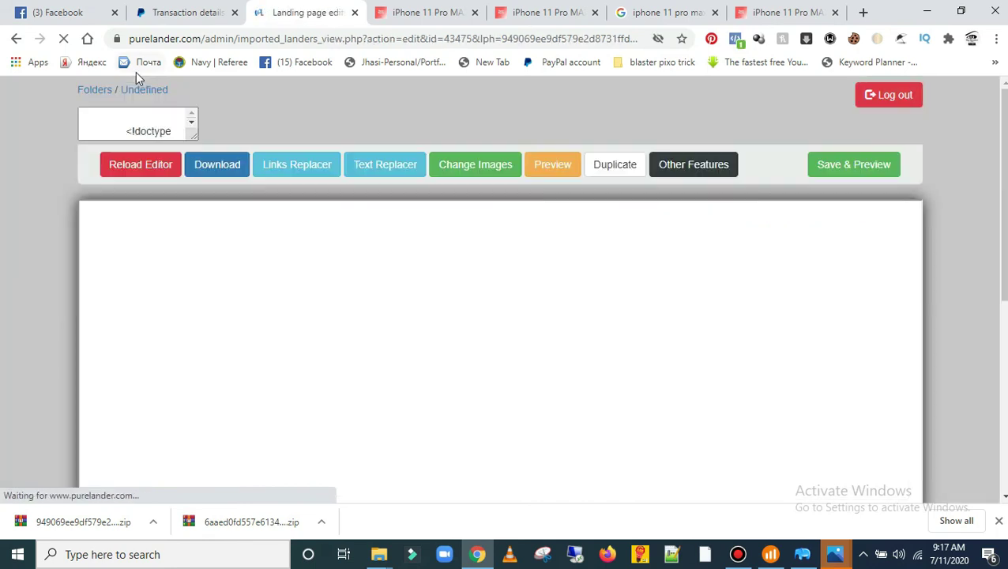
Step: Insert the copied tag TagReplace[countdown,3118] on a new line below the Pending text in the giveaway box
{"action": "scroll", "coordinate": [832, 252], "scroll_direction": "down", "scroll_amount": 5}
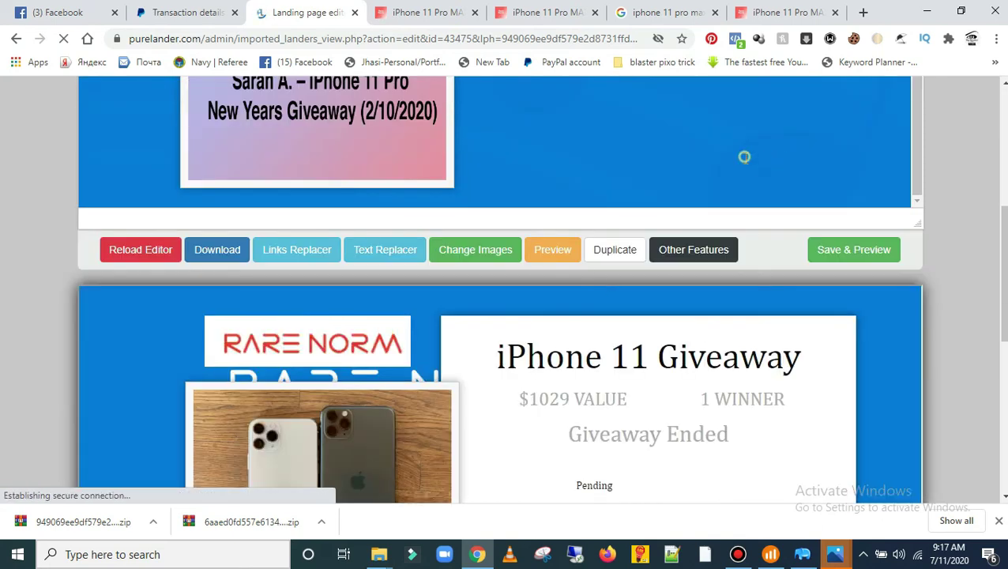
{"action": "scroll", "coordinate": [789, 277], "scroll_direction": "up", "scroll_amount": 2}
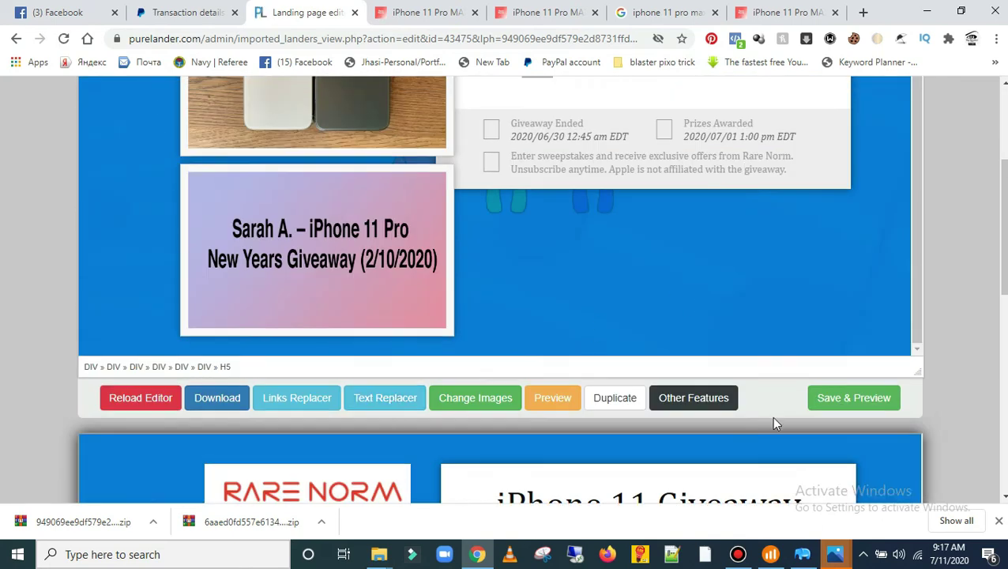
{"action": "double_click", "coordinate": [676, 322]}
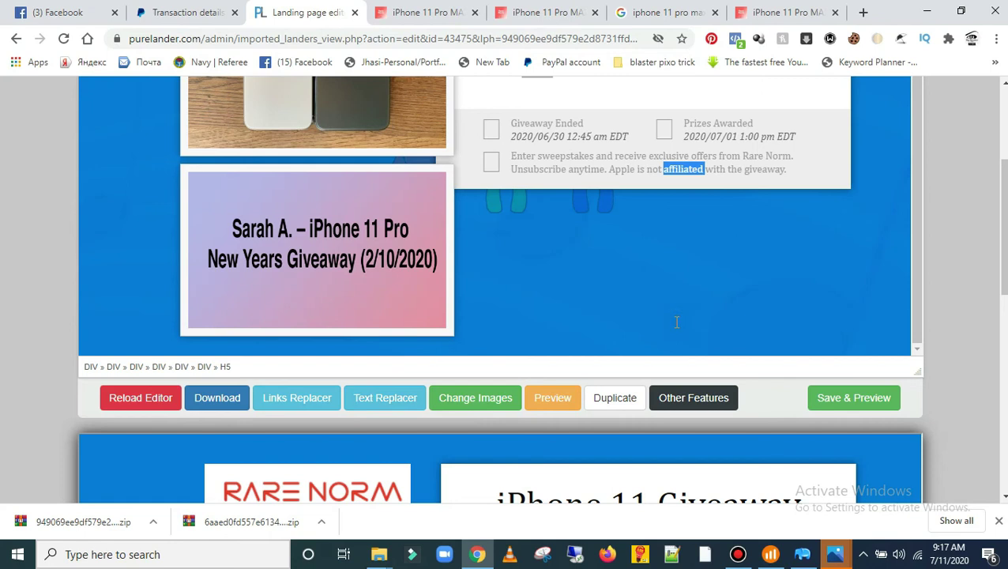
{"action": "left_click", "coordinate": [856, 186]}
{"action": "left_click", "coordinate": [510, 338]}
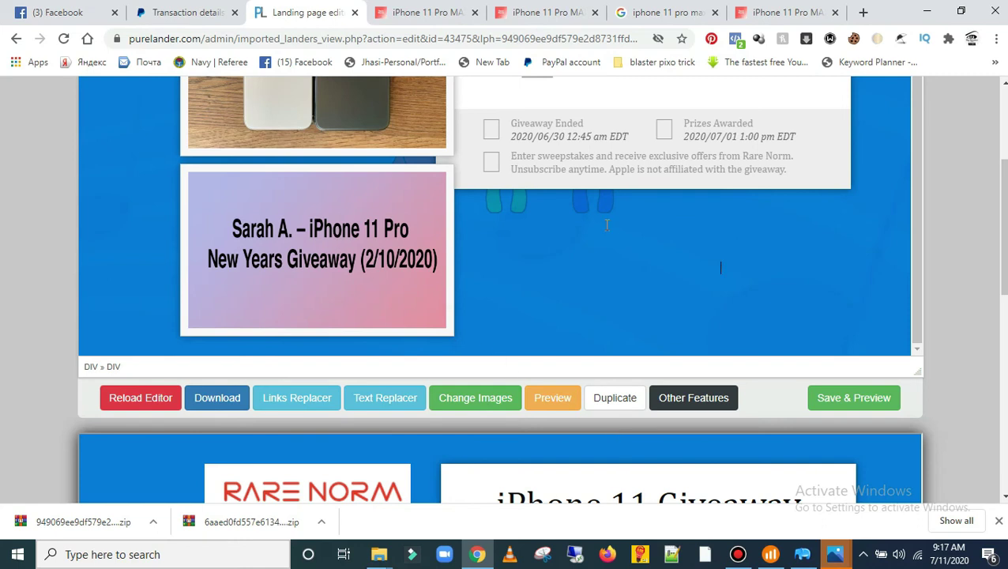
{"action": "scroll", "coordinate": [680, 188], "scroll_direction": "up", "scroll_amount": 1}
{"action": "scroll", "coordinate": [682, 130], "scroll_direction": "up", "scroll_amount": 3}
{"action": "left_click", "coordinate": [753, 318]}
{"action": "key", "text": "Return"}
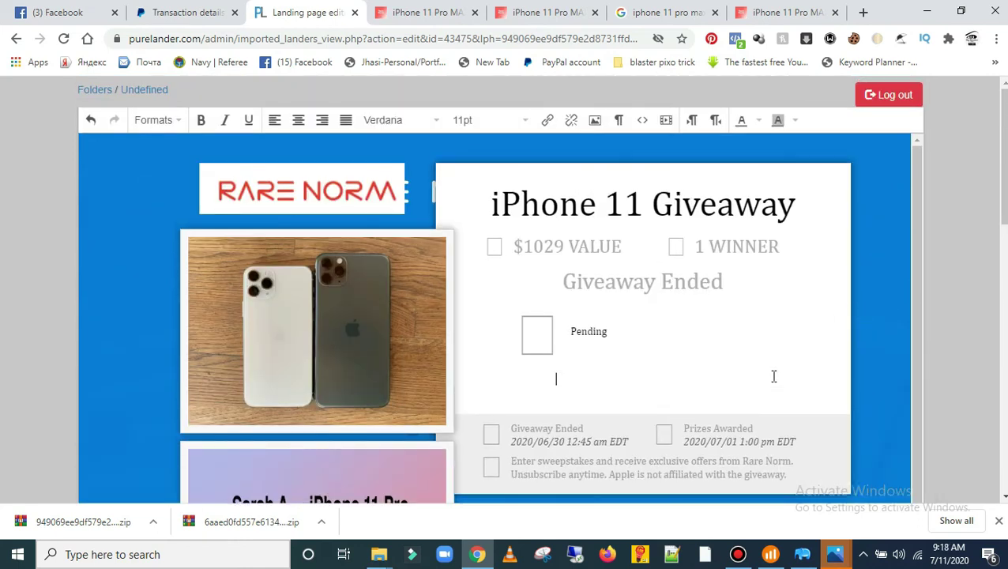
{"action": "key", "text": "ctrl+v"}
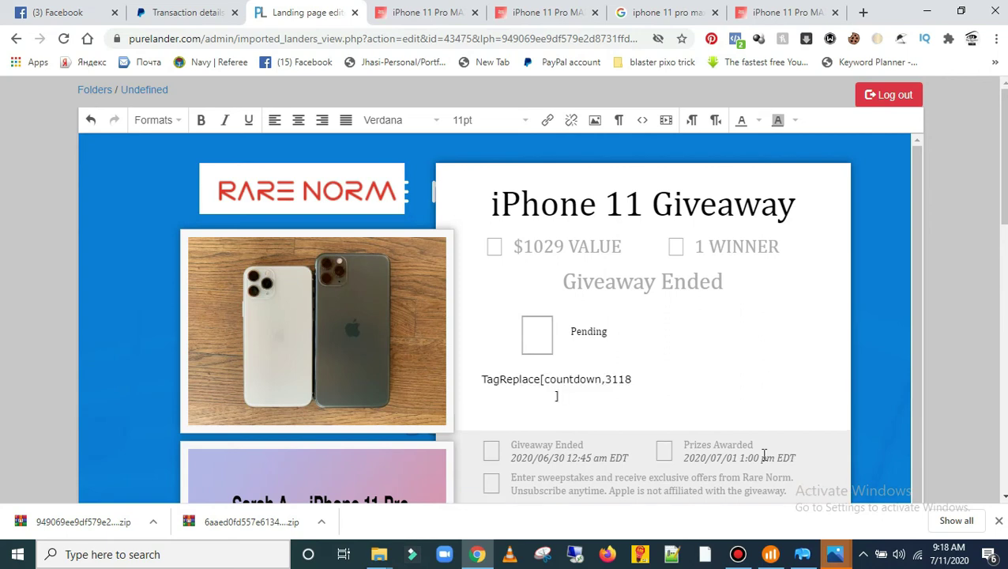
Step: Shorten the countdown tag to TagReplace[countdown,311], then save the landing page and check its preview
{"action": "key", "text": "BackSpace"}
{"action": "key", "text": "BackSpace"}
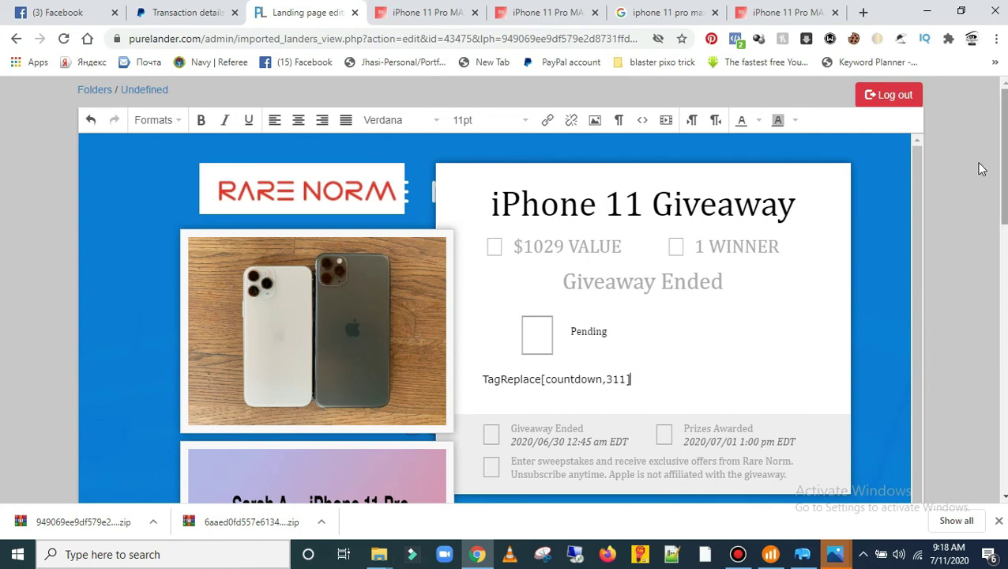
{"action": "scroll", "coordinate": [624, 273], "scroll_direction": "down", "scroll_amount": 3}
{"action": "scroll", "coordinate": [967, 401], "scroll_direction": "down", "scroll_amount": 3}
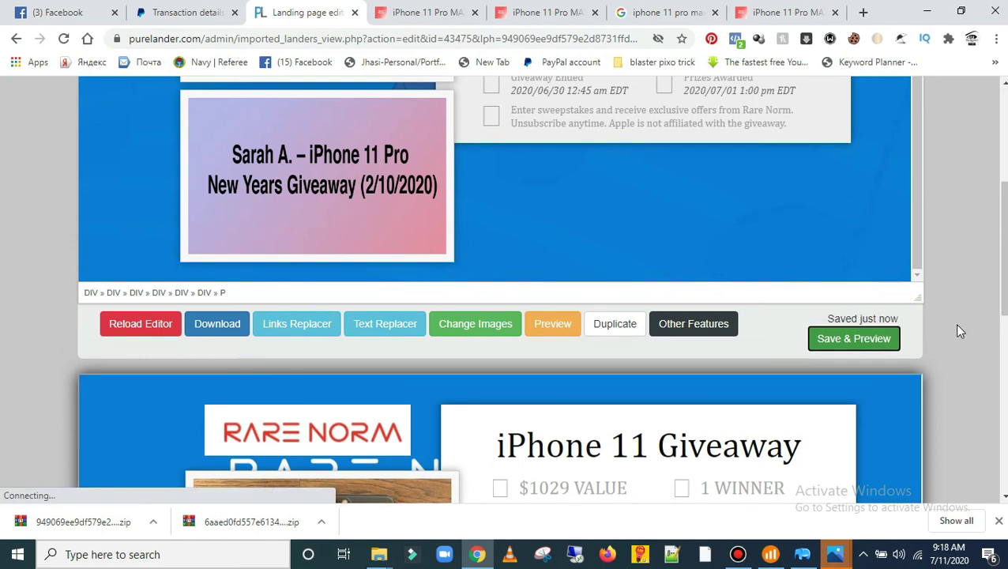
{"action": "scroll", "coordinate": [870, 239], "scroll_direction": "down", "scroll_amount": 5}
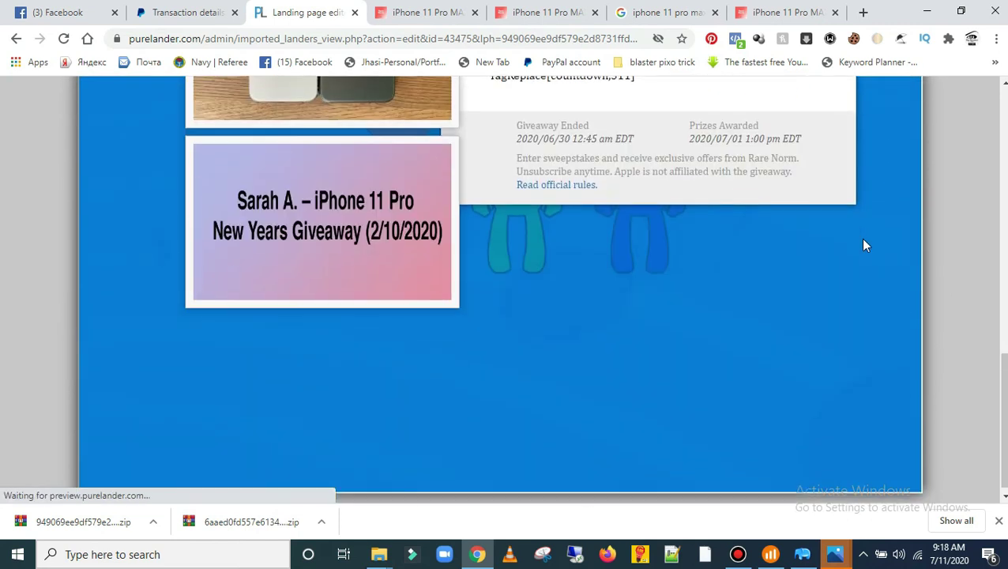
{"action": "scroll", "coordinate": [857, 289], "scroll_direction": "down", "scroll_amount": 1}
{"action": "scroll", "coordinate": [905, 318], "scroll_direction": "up", "scroll_amount": 10}
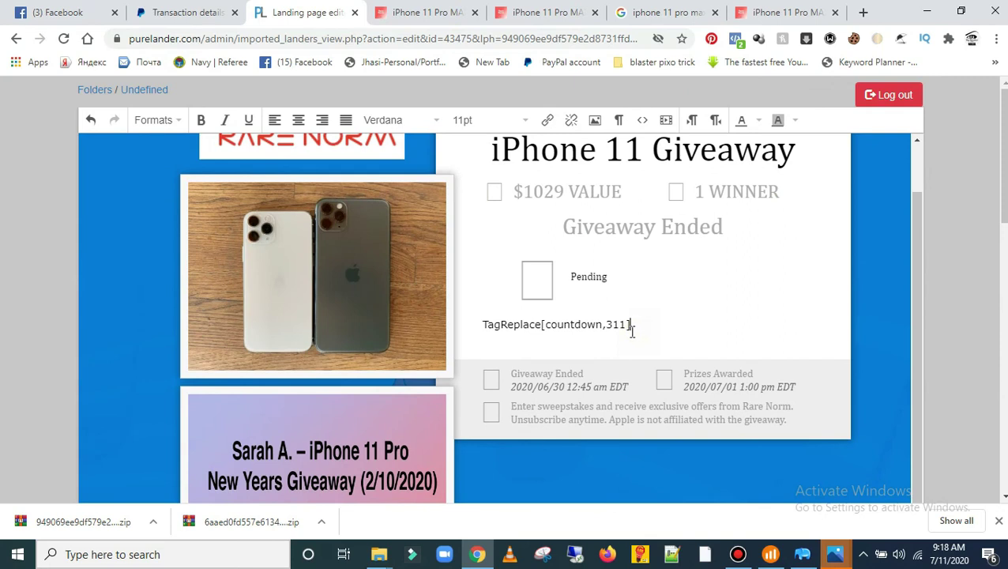
Step: Delete the shortened countdown tag and paste the full tag TagReplace[countdown,3118] in its place
{"action": "key", "text": "BackSpace"}
{"action": "key", "text": "BackSpace"}
{"action": "key", "text": "BackSpace"}
{"action": "key", "text": "BackSpace"}
{"action": "key", "text": "BackSpace"}
{"action": "key", "text": "BackSpace"}
{"action": "key", "text": "BackSpace"}
{"action": "key", "text": "BackSpace"}
{"action": "key", "text": "BackSpace"}
{"action": "key", "text": "BackSpace"}
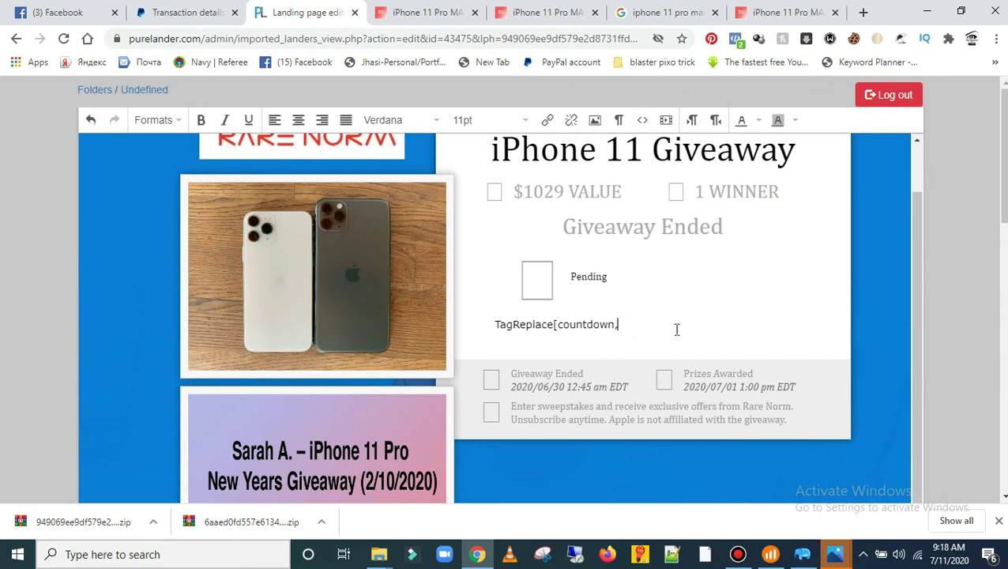
{"action": "key", "text": "BackSpace"}
{"action": "key", "text": "BackSpace"}
{"action": "key", "text": "BackSpace"}
{"action": "key", "text": "BackSpace"}
{"action": "key", "text": "BackSpace"}
{"action": "key", "text": "BackSpace"}
{"action": "key", "text": "BackSpace"}
{"action": "key", "text": "BackSpace"}
{"action": "key", "text": "BackSpace"}
{"action": "key", "text": "BackSpace"}
{"action": "key", "text": "BackSpace"}
{"action": "key", "text": "BackSpace"}
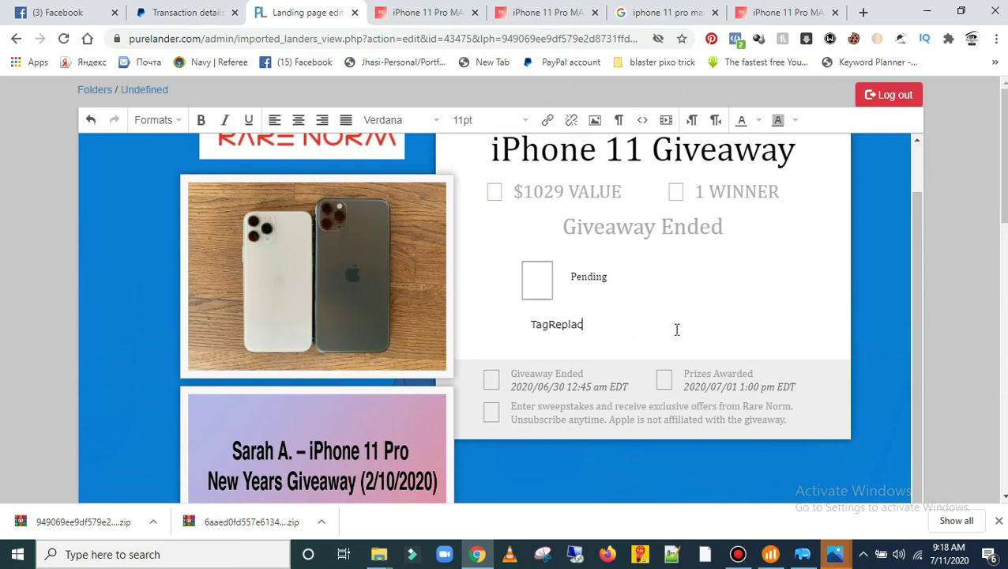
{"action": "key", "text": "BackSpace"}
{"action": "key", "text": "BackSpace"}
{"action": "key", "text": "BackSpace"}
{"action": "key", "text": "ctrl+v"}
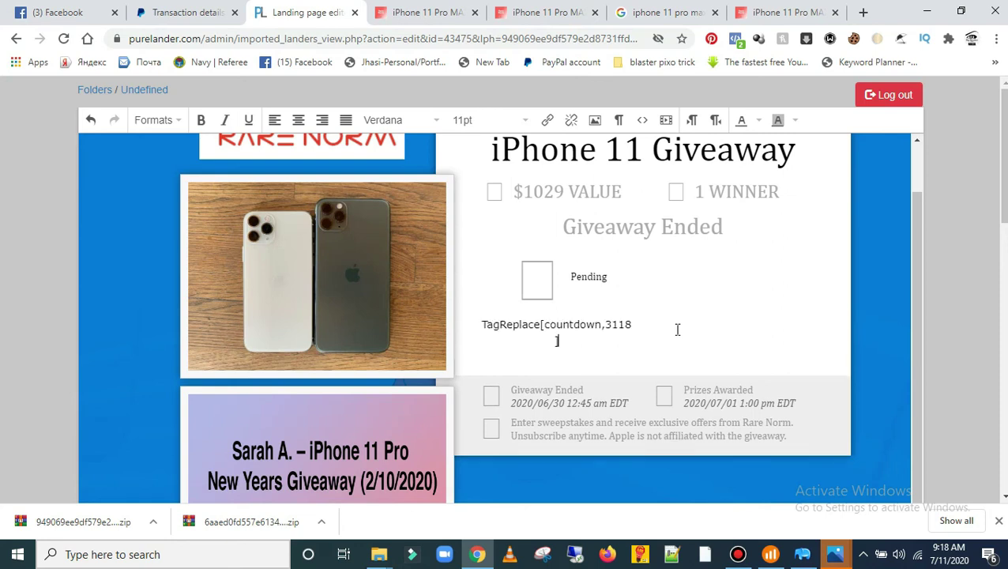
Step: Save the landing page with the full countdown tag and check the timer in the preview
{"action": "scroll", "coordinate": [747, 332], "scroll_direction": "down", "scroll_amount": 3}
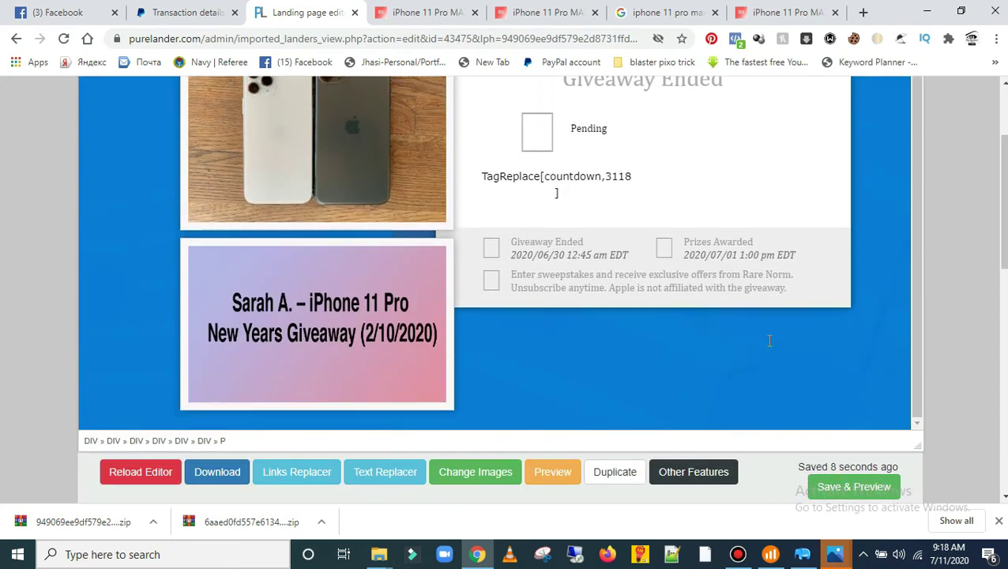
{"action": "scroll", "coordinate": [767, 342], "scroll_direction": "up", "scroll_amount": 1}
{"action": "scroll", "coordinate": [874, 218], "scroll_direction": "up", "scroll_amount": 2}
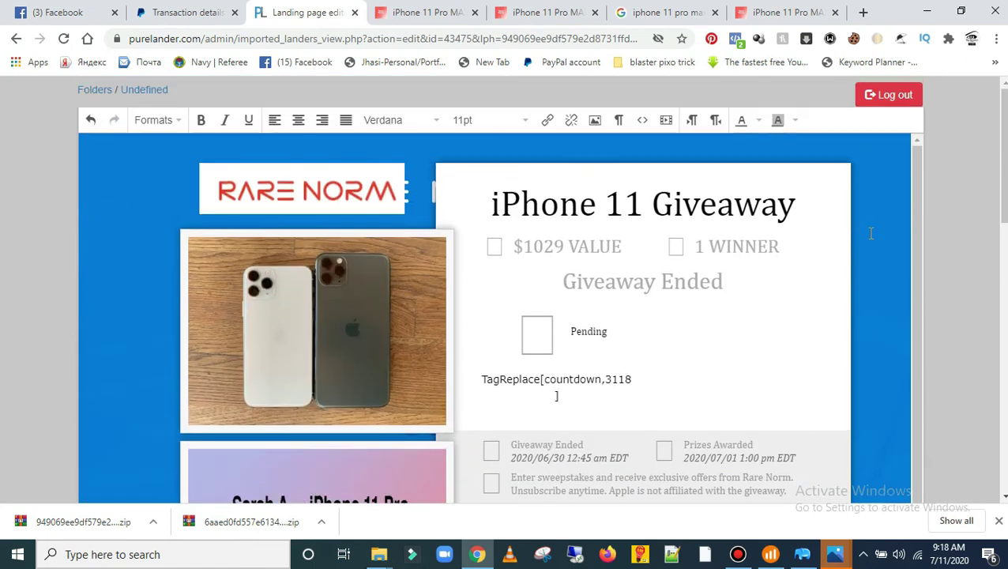
{"action": "scroll", "coordinate": [870, 233], "scroll_direction": "down", "scroll_amount": 5}
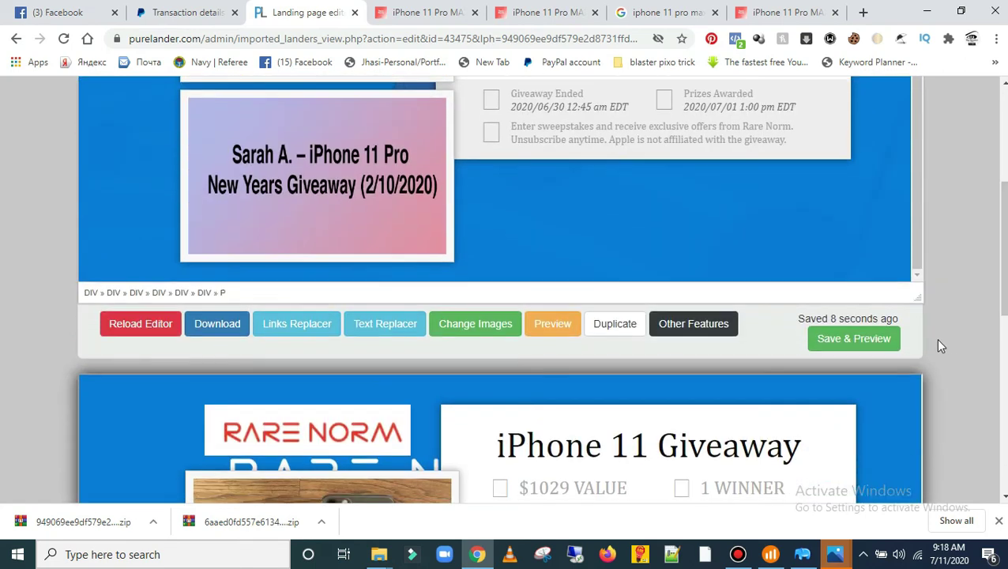
{"action": "left_click", "coordinate": [854, 347]}
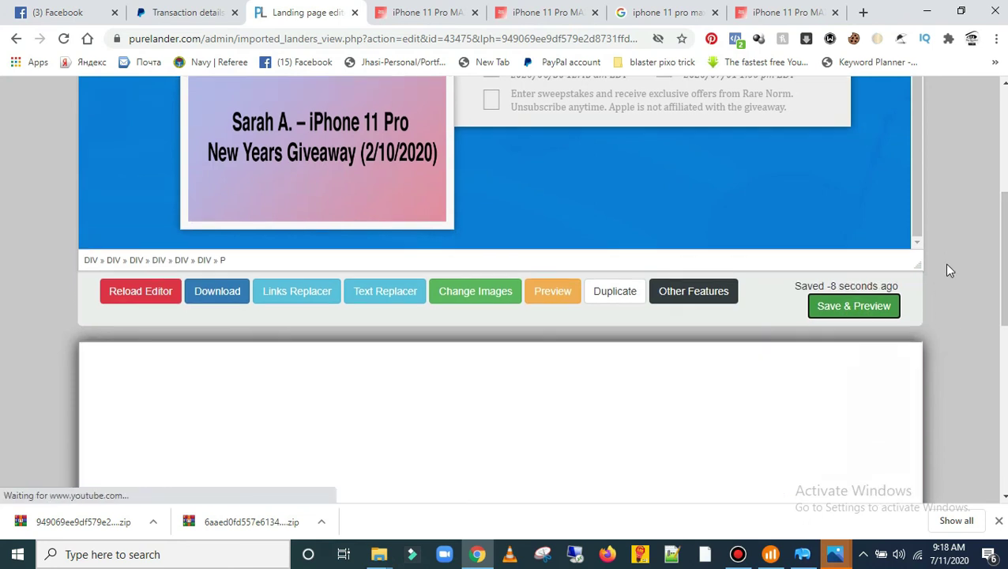
{"action": "scroll", "coordinate": [949, 271], "scroll_direction": "down", "scroll_amount": 4}
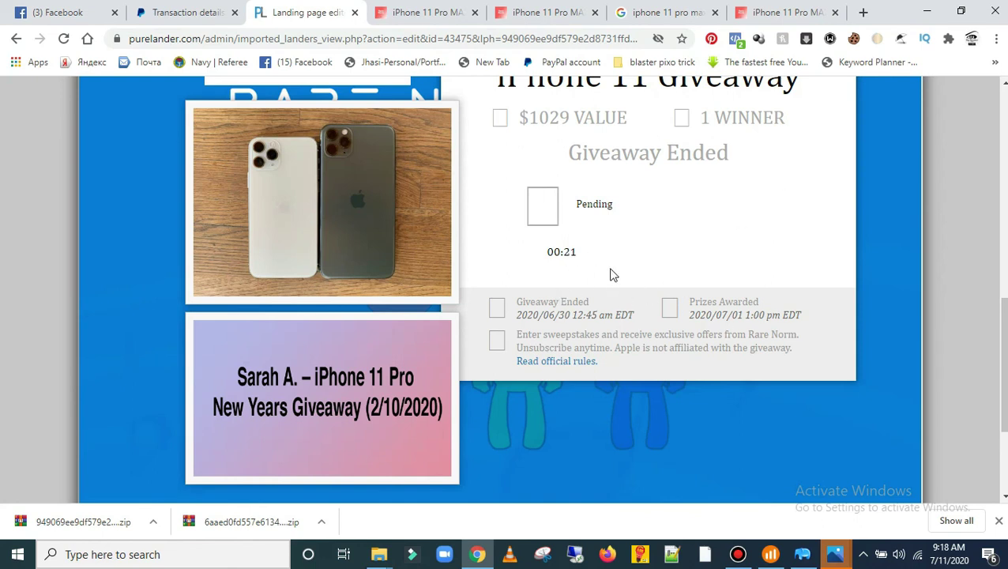
Step: Change the countdown tag's text color to red, then save and preview the landing page
{"action": "scroll", "coordinate": [1000, 315], "scroll_direction": "up", "scroll_amount": 7}
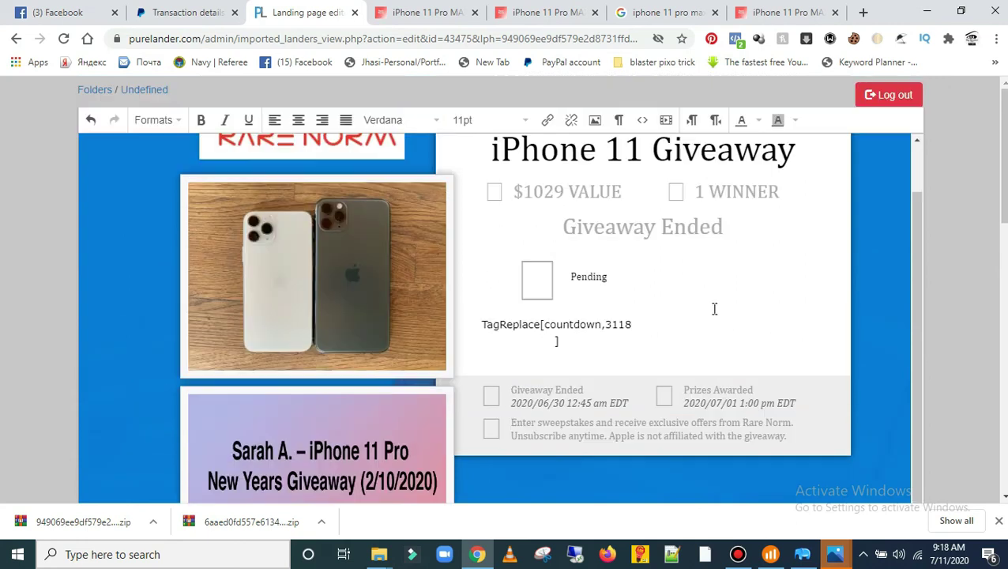
{"action": "left_click_drag", "start_coordinate": [560, 340], "coordinate": [489, 327]}
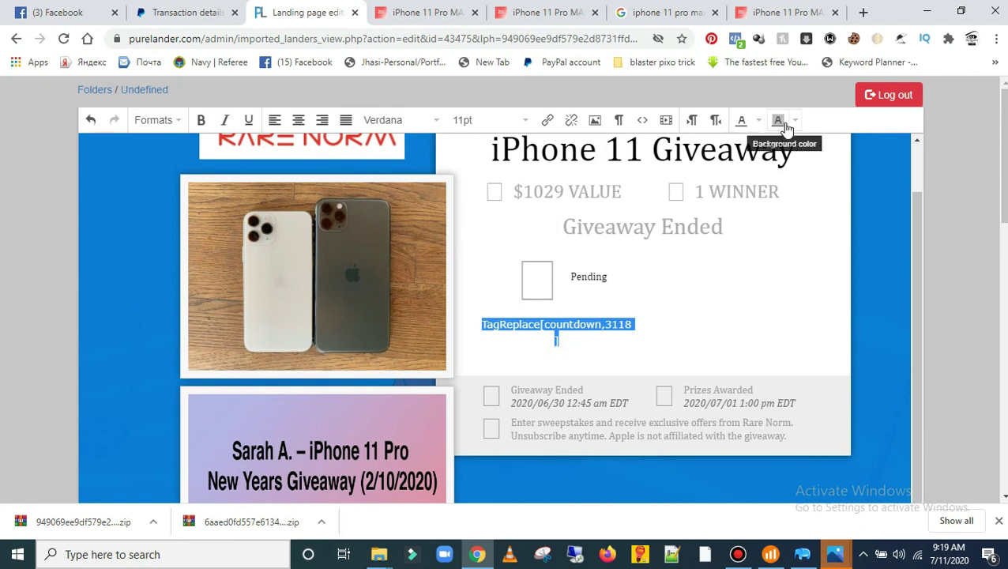
{"action": "left_click", "coordinate": [756, 123]}
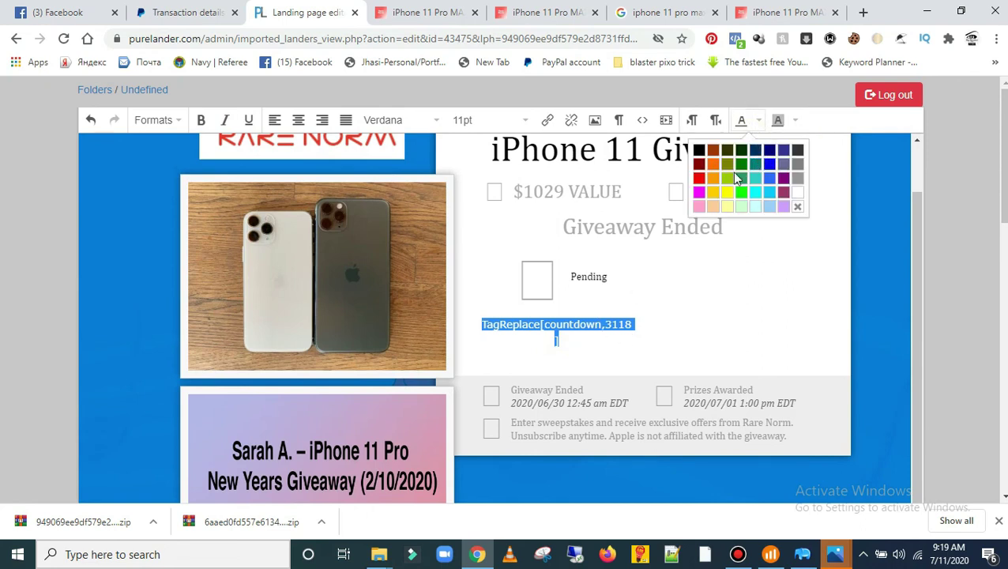
{"action": "left_click", "coordinate": [699, 180]}
{"action": "left_click", "coordinate": [698, 180]}
{"action": "left_click", "coordinate": [711, 294]}
{"action": "scroll", "coordinate": [865, 279], "scroll_direction": "down", "scroll_amount": 5}
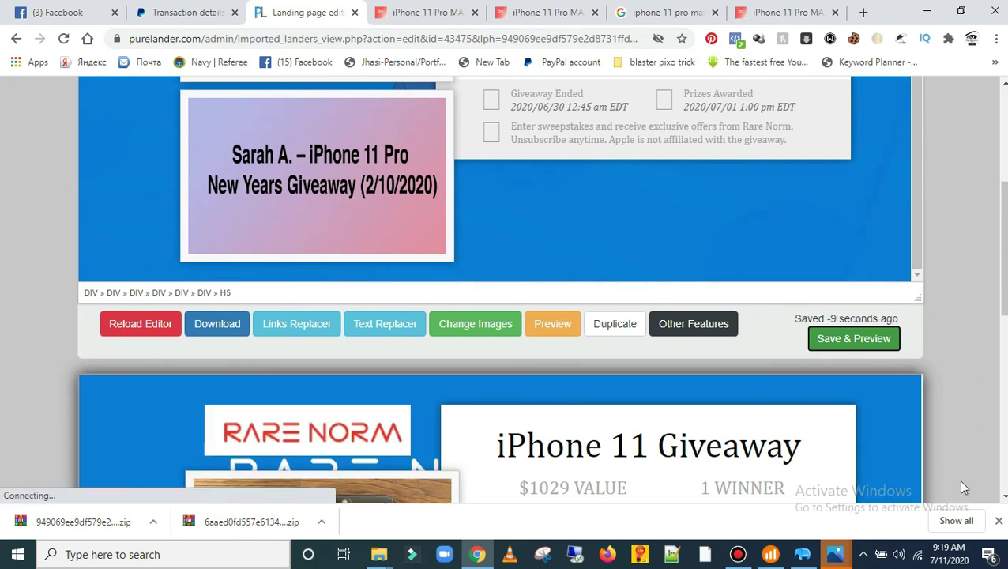
{"action": "scroll", "coordinate": [985, 269], "scroll_direction": "down", "scroll_amount": 5}
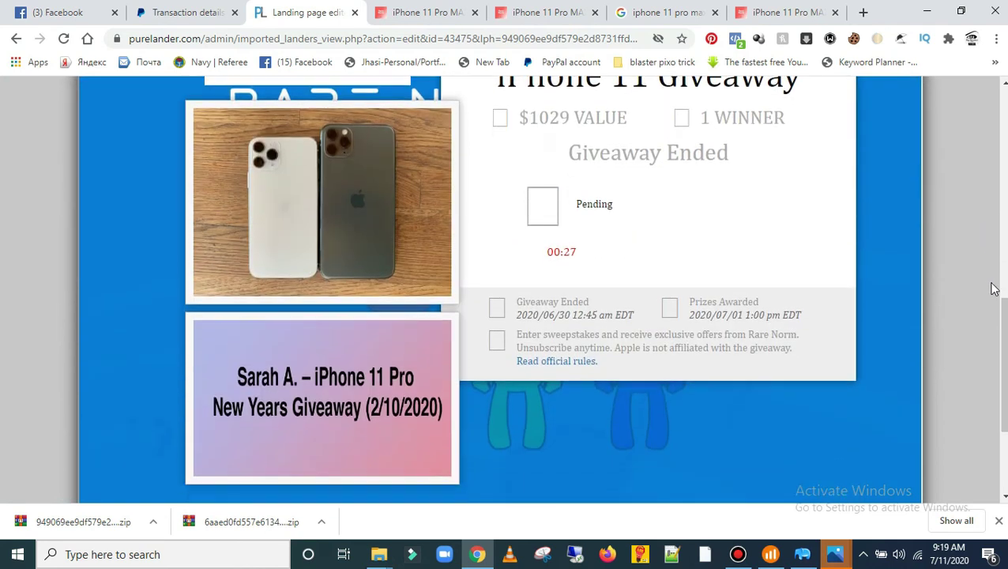
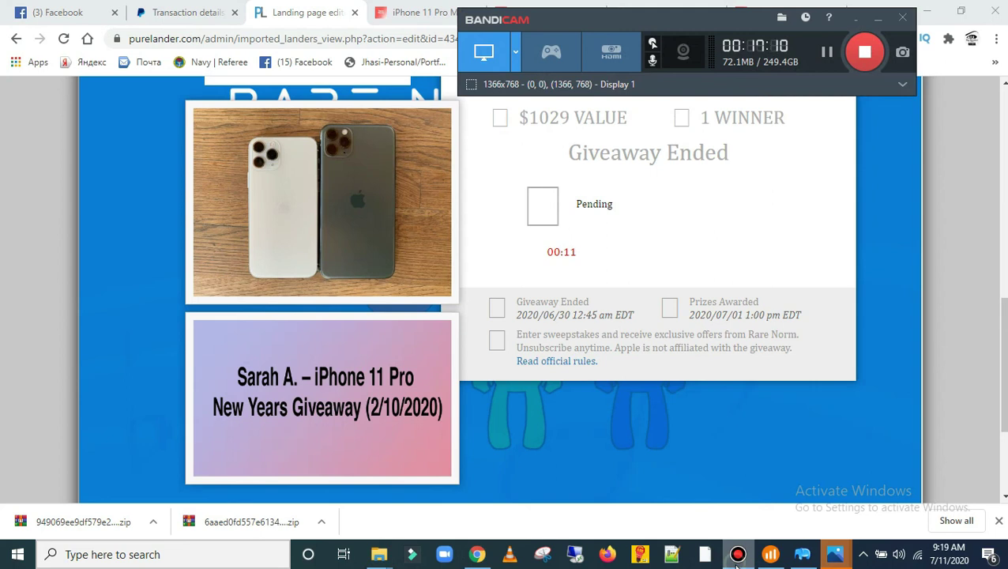
{"action": "left_click", "coordinate": [735, 564]}
{"action": "left_click", "coordinate": [734, 557]}
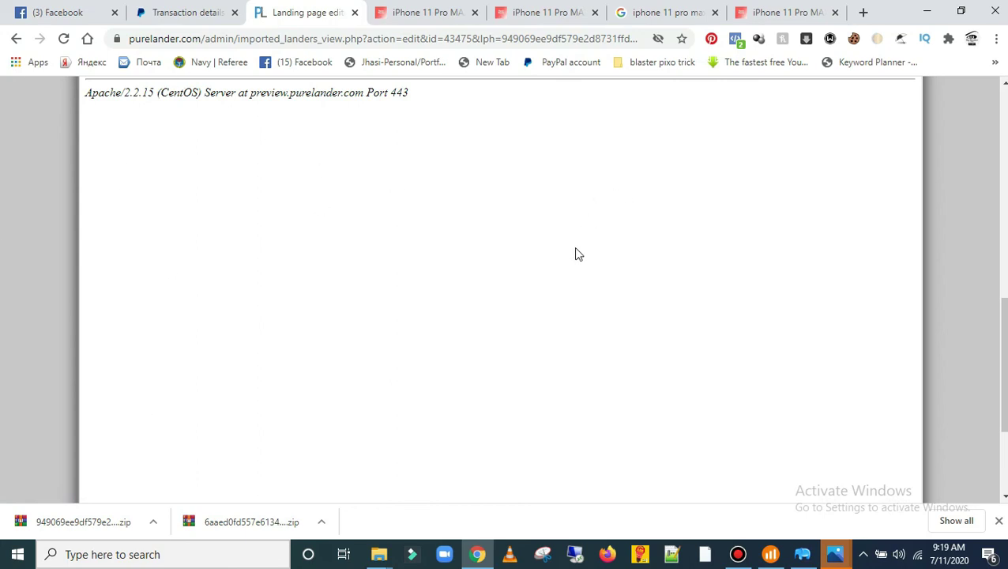
Step: Open the landing page preview in its own tab, let the countdown run to its redirect and go back to the page
{"action": "scroll", "coordinate": [575, 250], "scroll_direction": "down", "scroll_amount": 1}
{"action": "scroll", "coordinate": [577, 251], "scroll_direction": "up", "scroll_amount": 5}
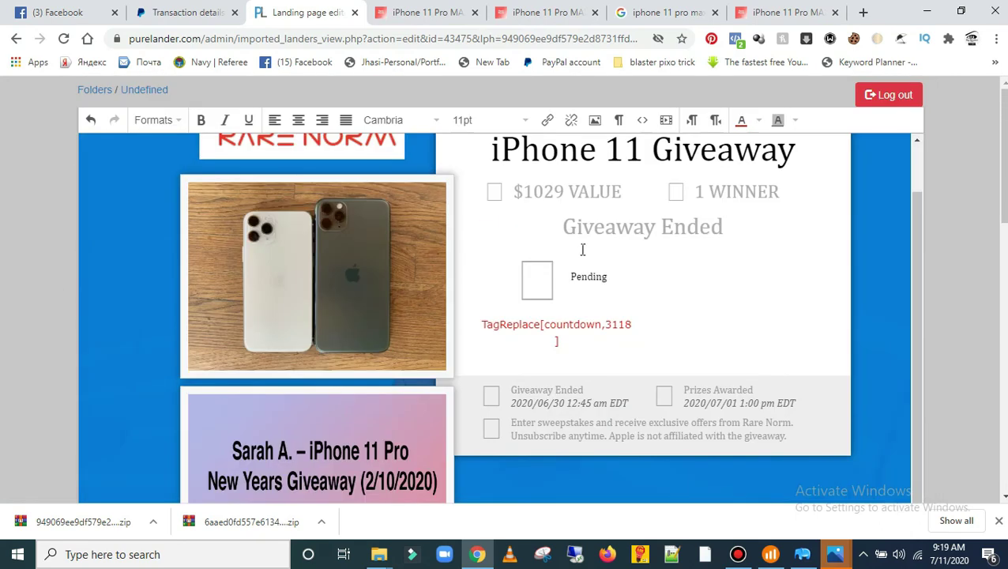
{"action": "scroll", "coordinate": [580, 241], "scroll_direction": "down", "scroll_amount": 10}
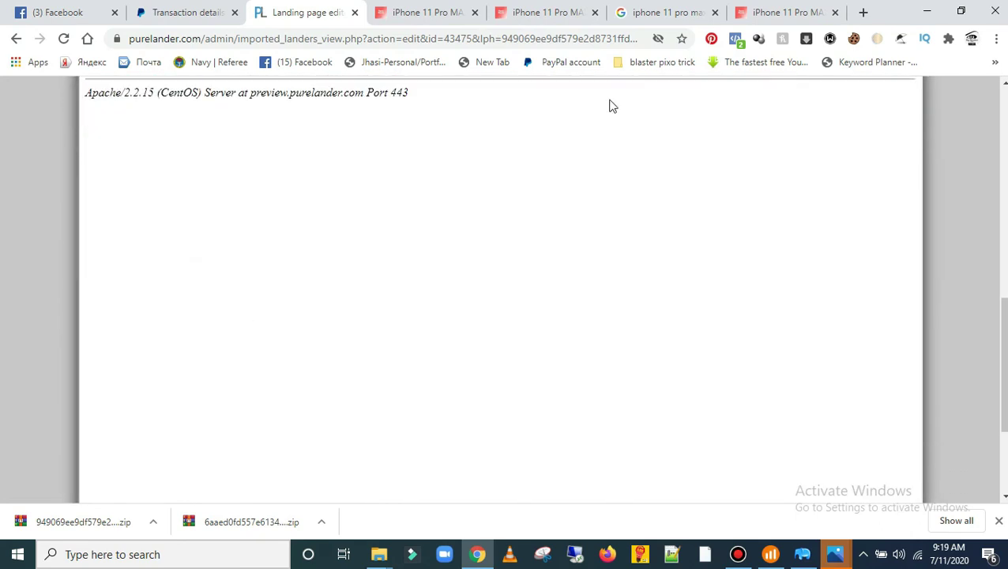
{"action": "scroll", "coordinate": [537, 436], "scroll_direction": "up", "scroll_amount": 5}
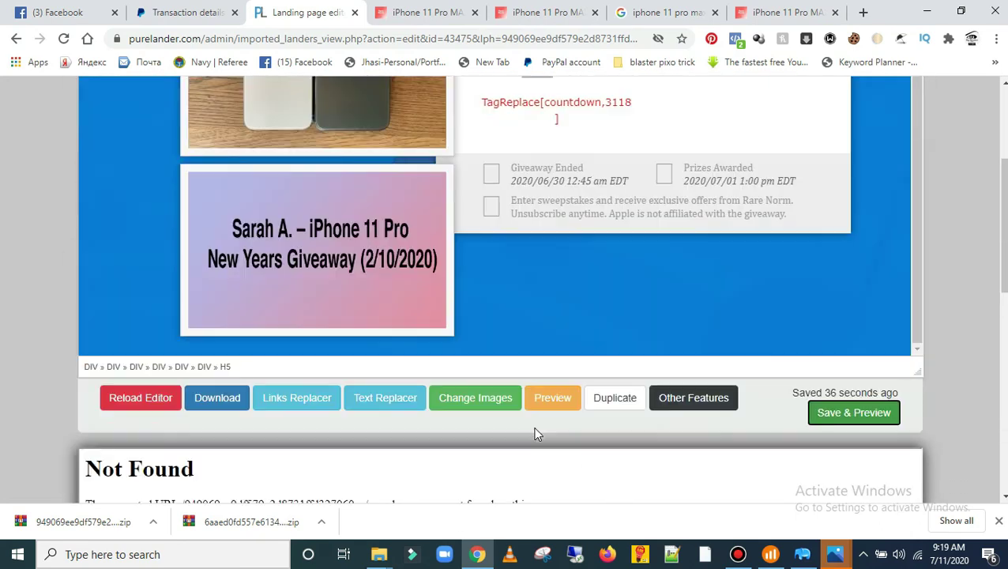
{"action": "scroll", "coordinate": [536, 433], "scroll_direction": "up", "scroll_amount": 3}
{"action": "scroll", "coordinate": [641, 387], "scroll_direction": "down", "scroll_amount": 5}
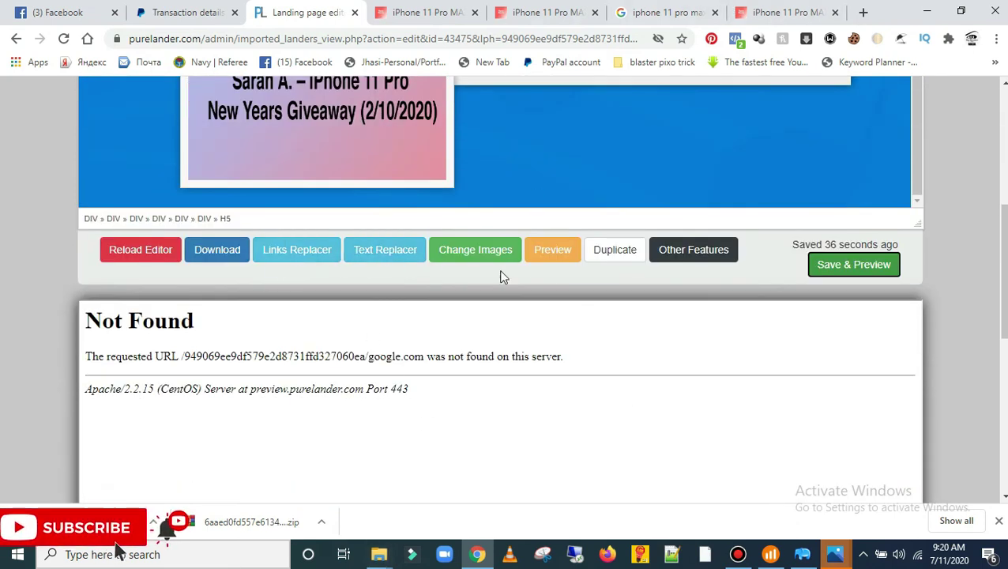
{"action": "left_click", "coordinate": [552, 253]}
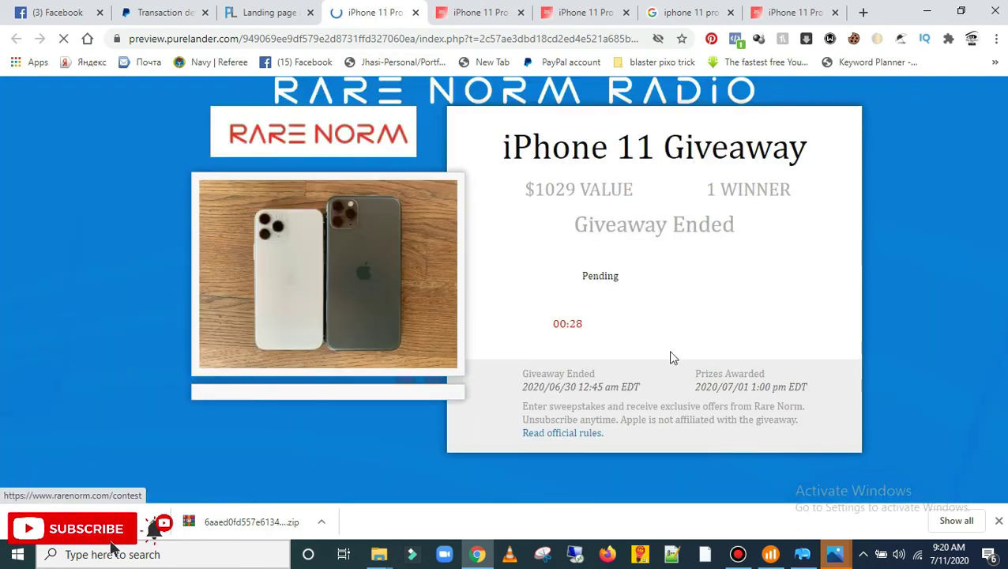
{"action": "scroll", "coordinate": [873, 303], "scroll_direction": "down", "scroll_amount": 1}
{"action": "scroll", "coordinate": [877, 310], "scroll_direction": "up", "scroll_amount": 1}
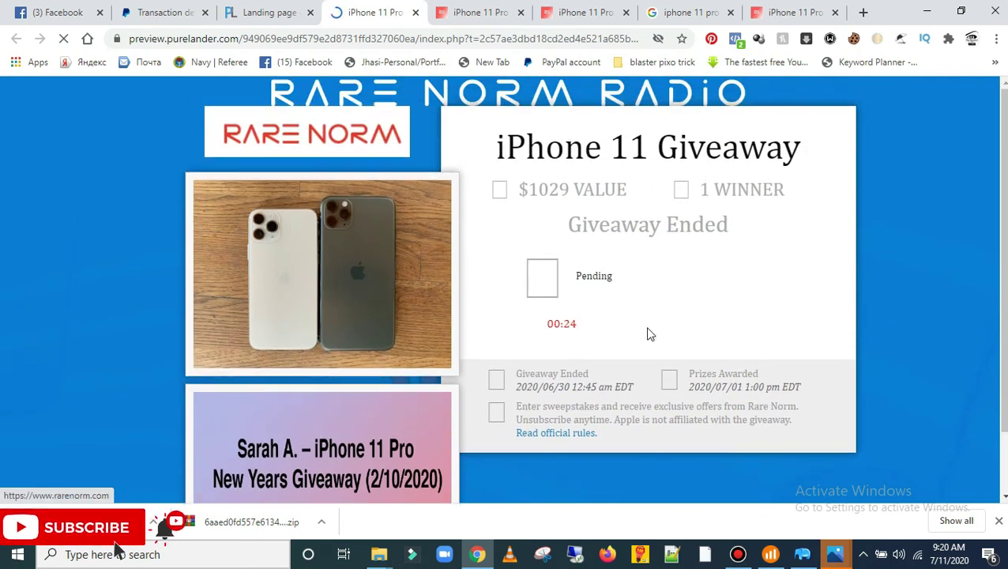
{"action": "scroll", "coordinate": [651, 335], "scroll_direction": "down", "scroll_amount": 1}
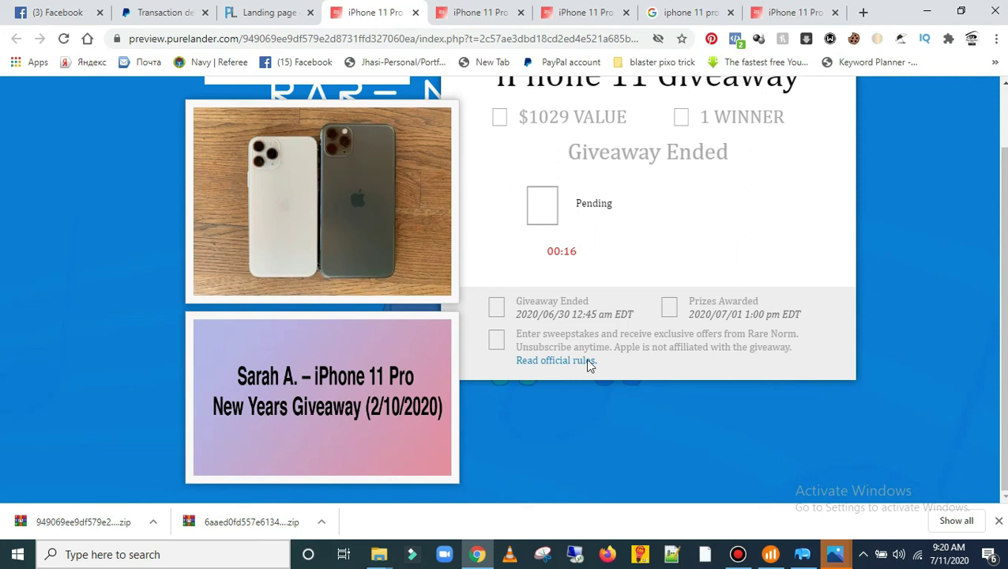
{"action": "scroll", "coordinate": [645, 153], "scroll_direction": "up", "scroll_amount": 1}
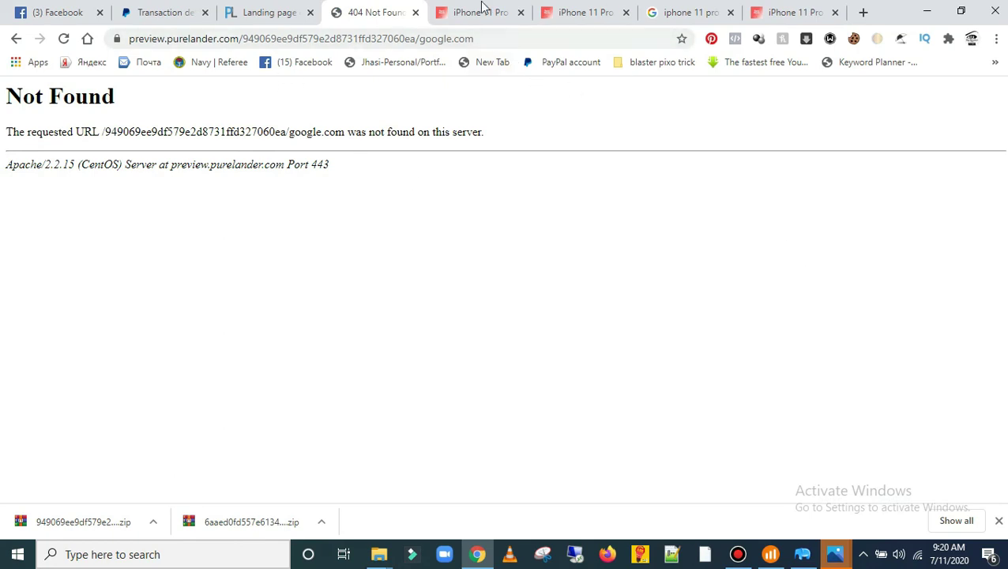
{"action": "left_click", "coordinate": [17, 44]}
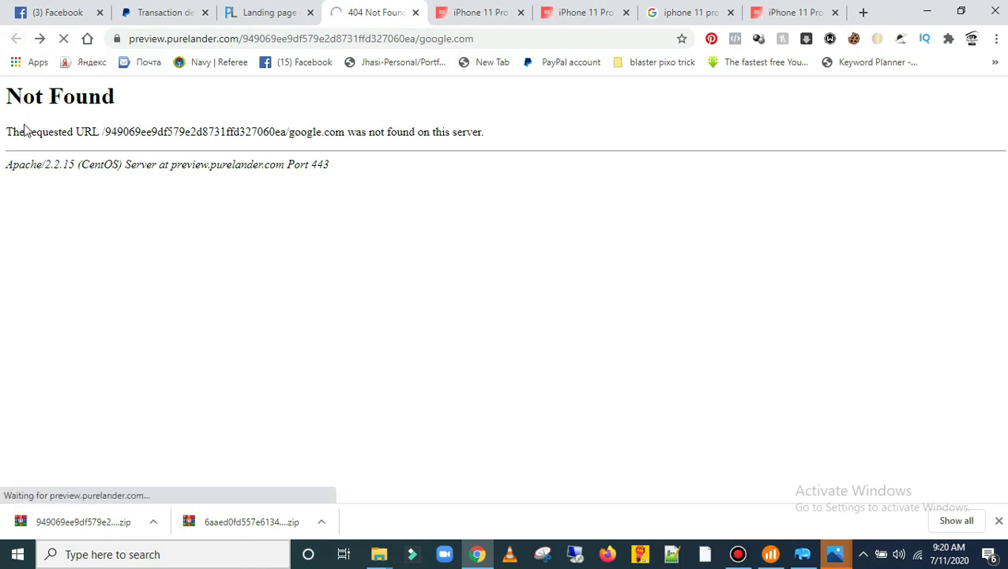